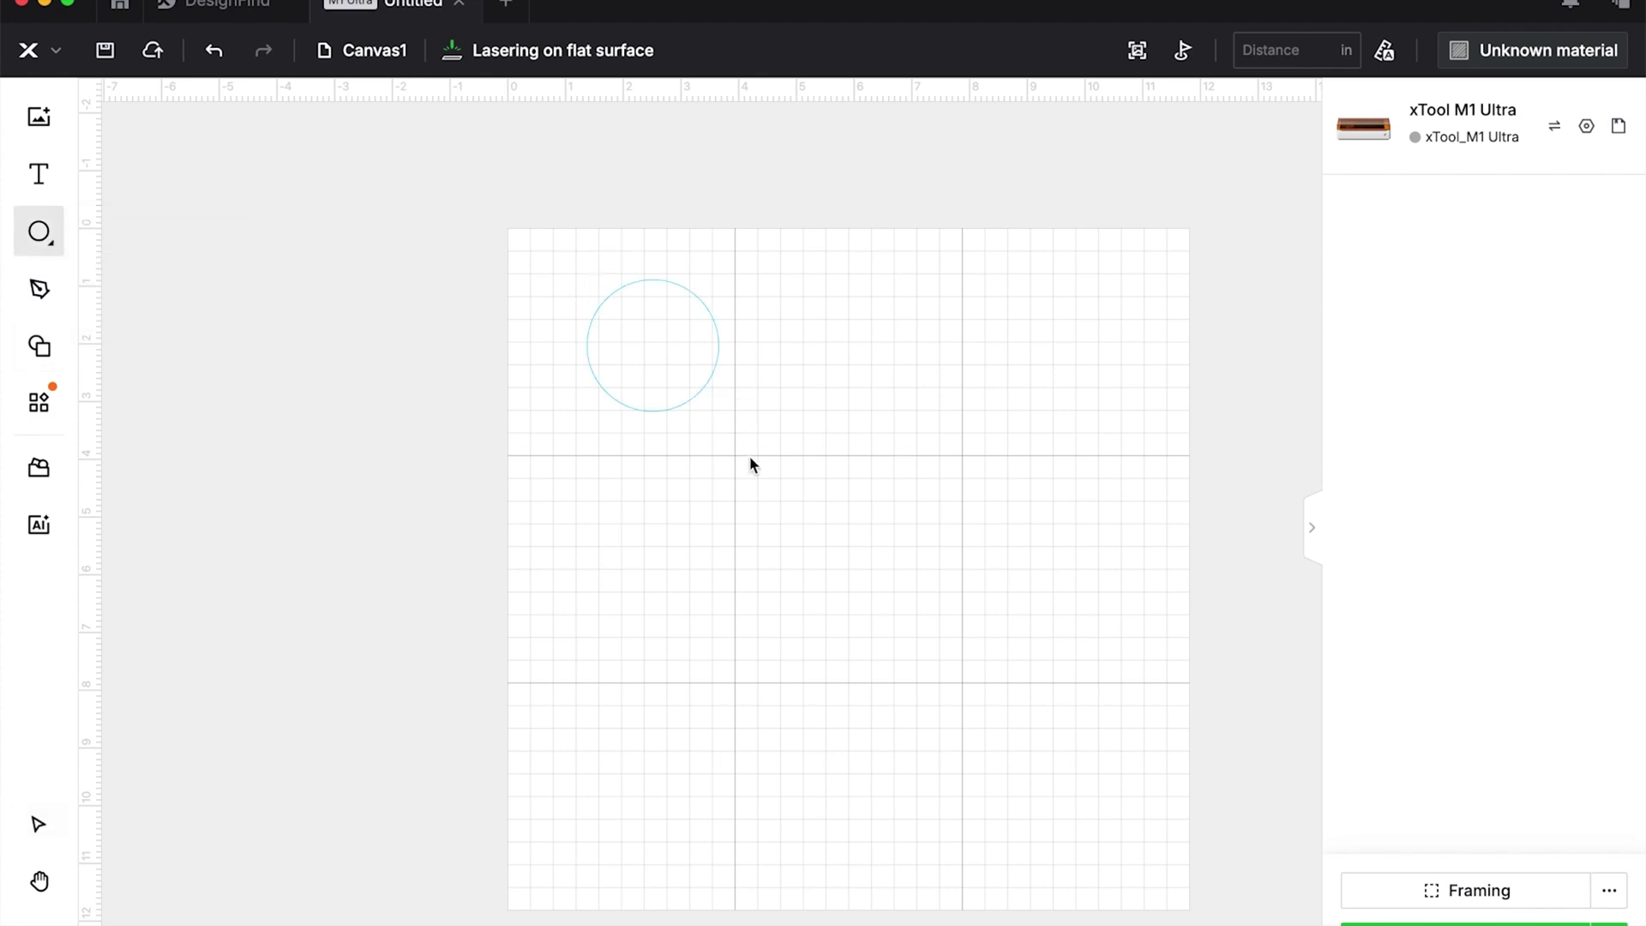
Make the circle 10 in wide, put a copy off the work area's left, and set both to Engrave.
click(157, 155)
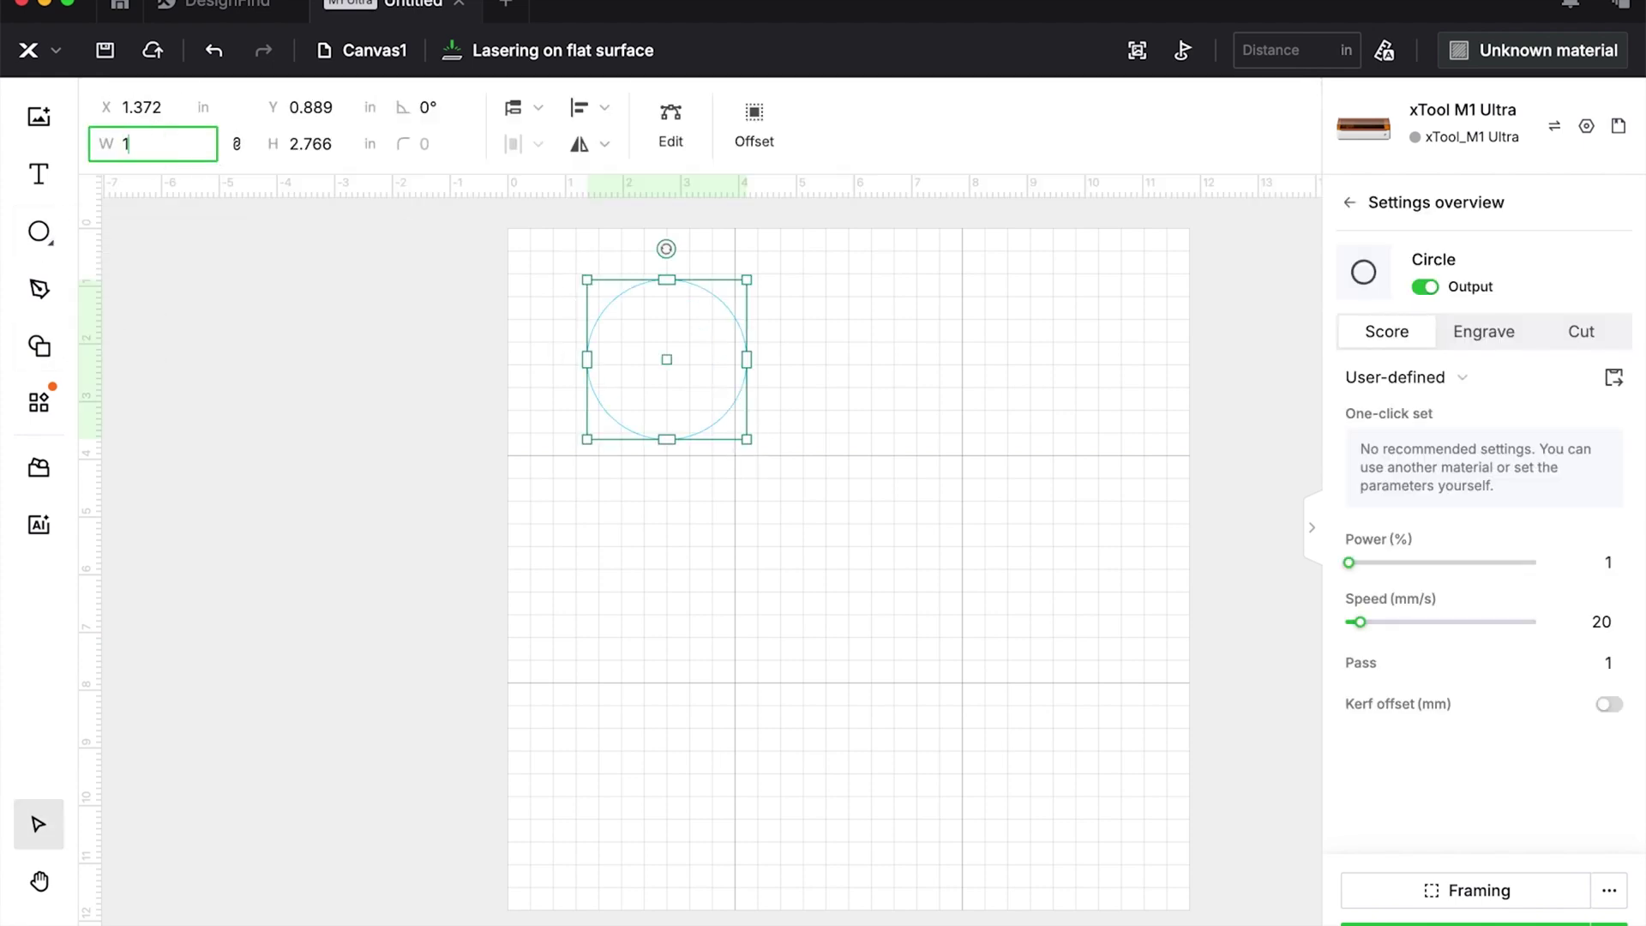
key(Return)
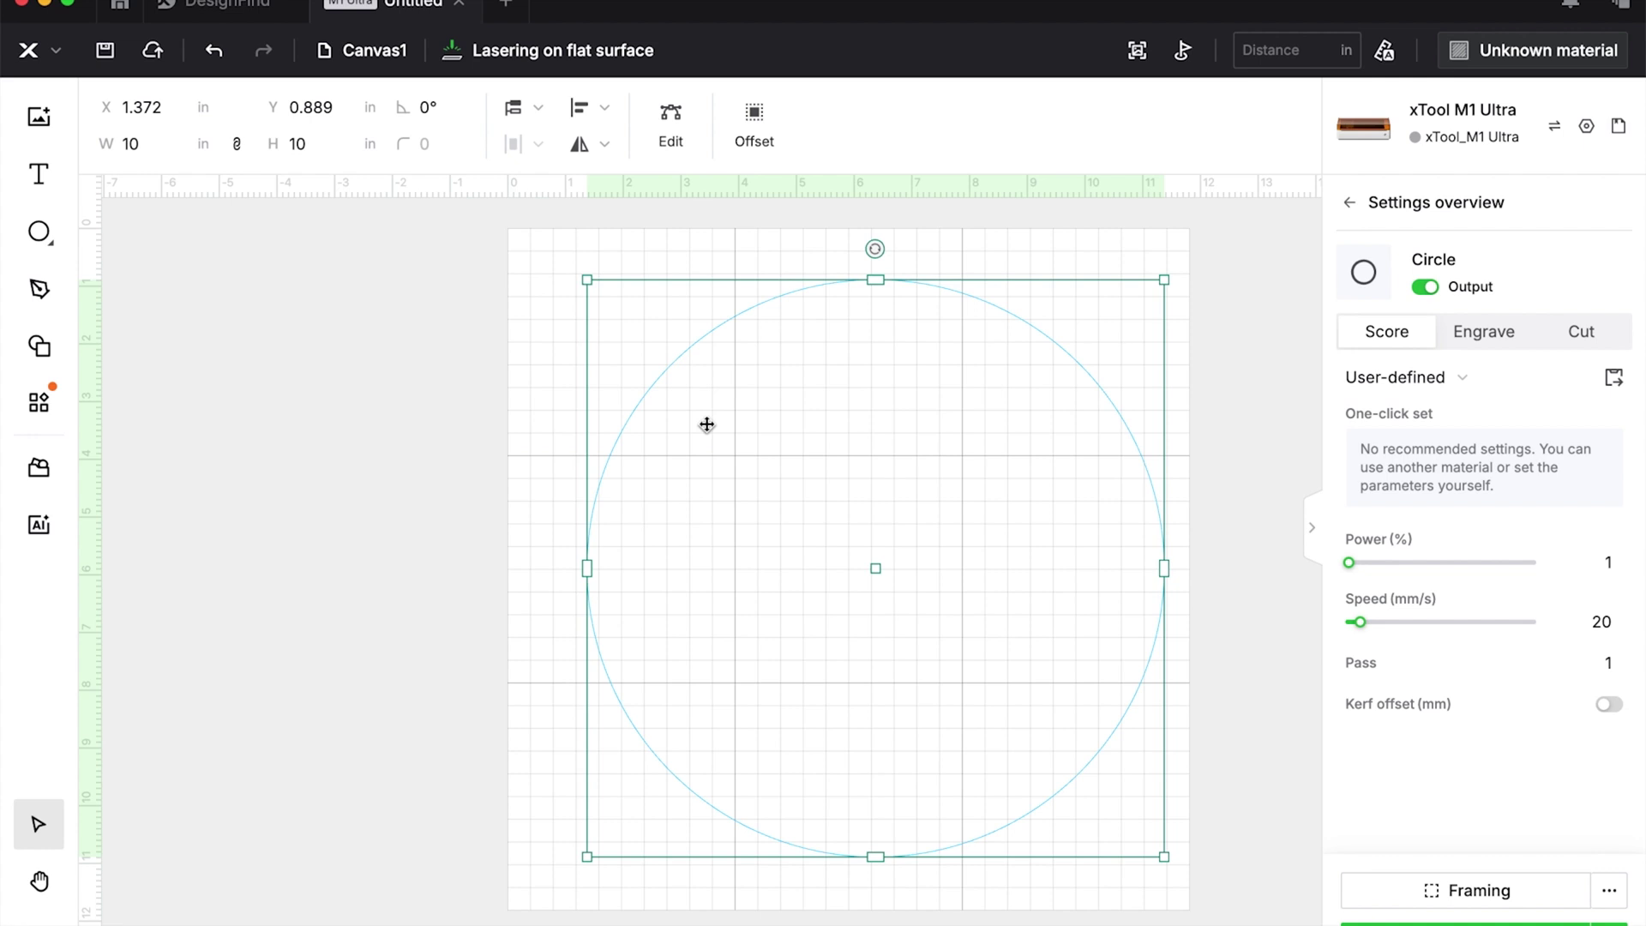
key(super+v)
drag(706, 423, 201, 410)
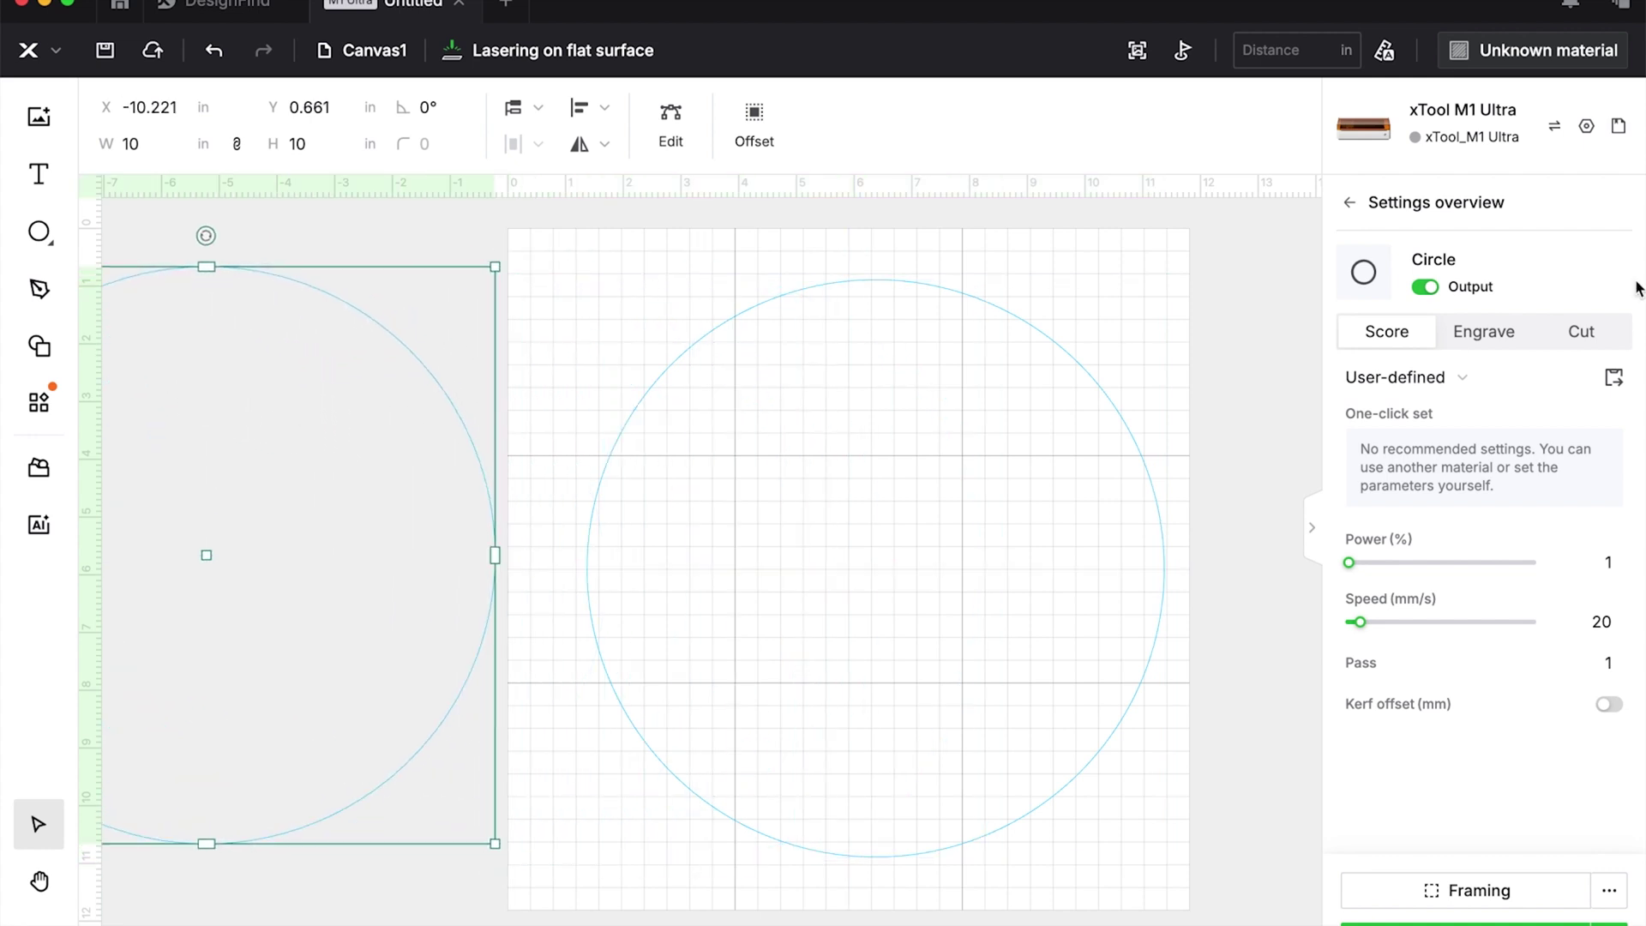
key(super+a)
click(1524, 337)
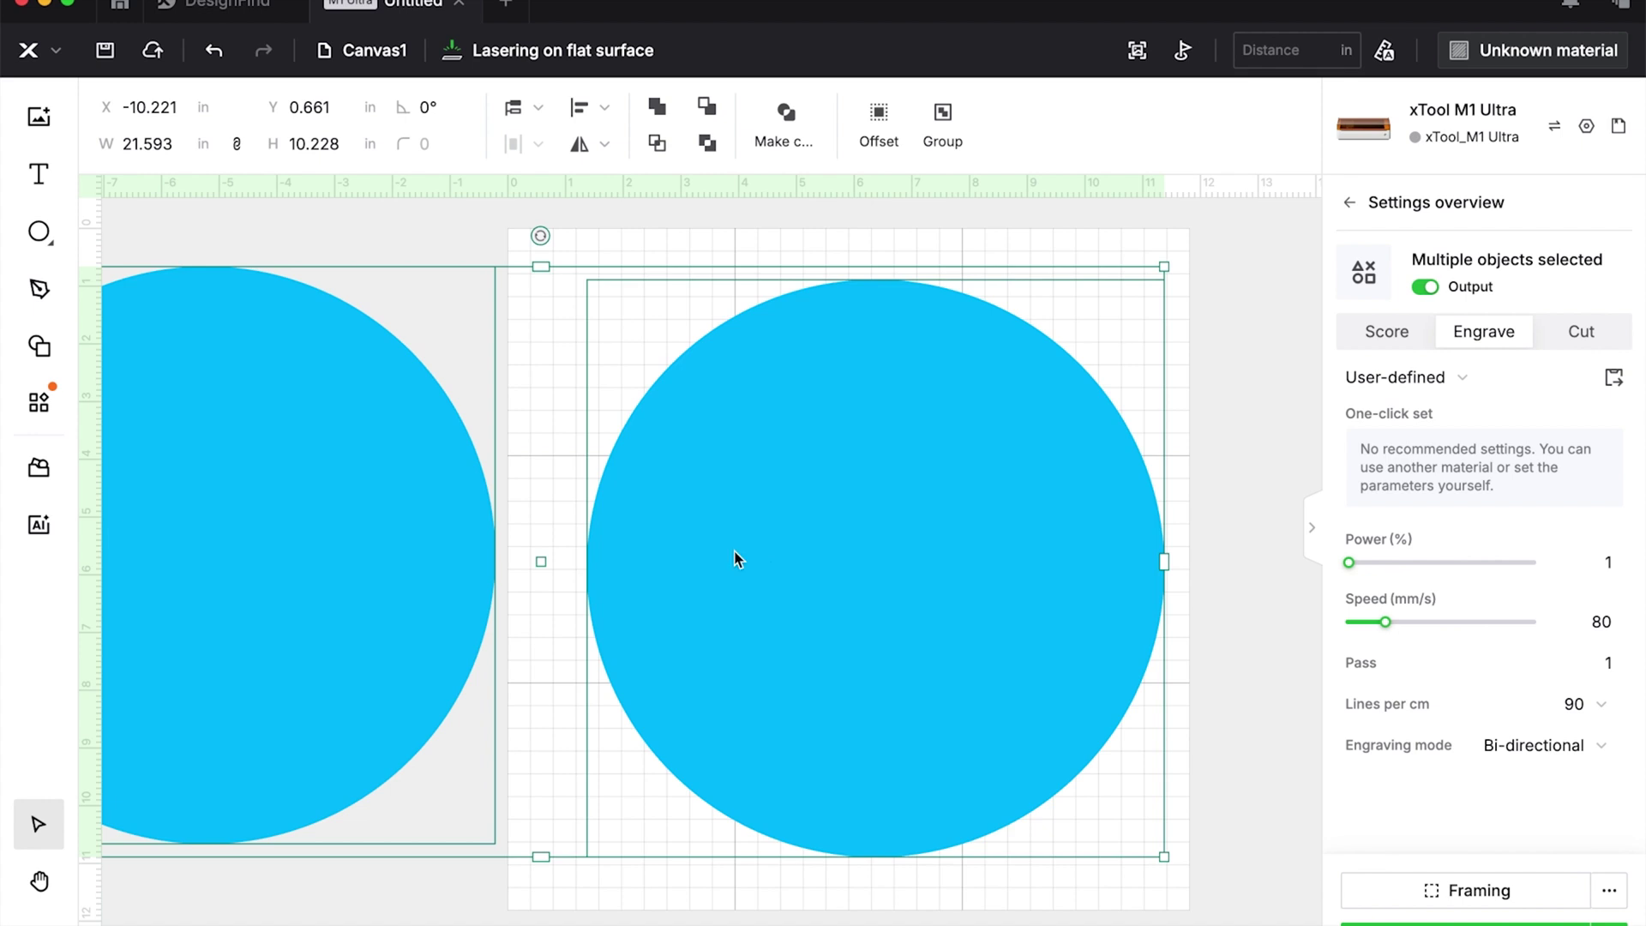
Color the left circle yellow and shift it further left and down.
click(502, 262)
right_click(348, 379)
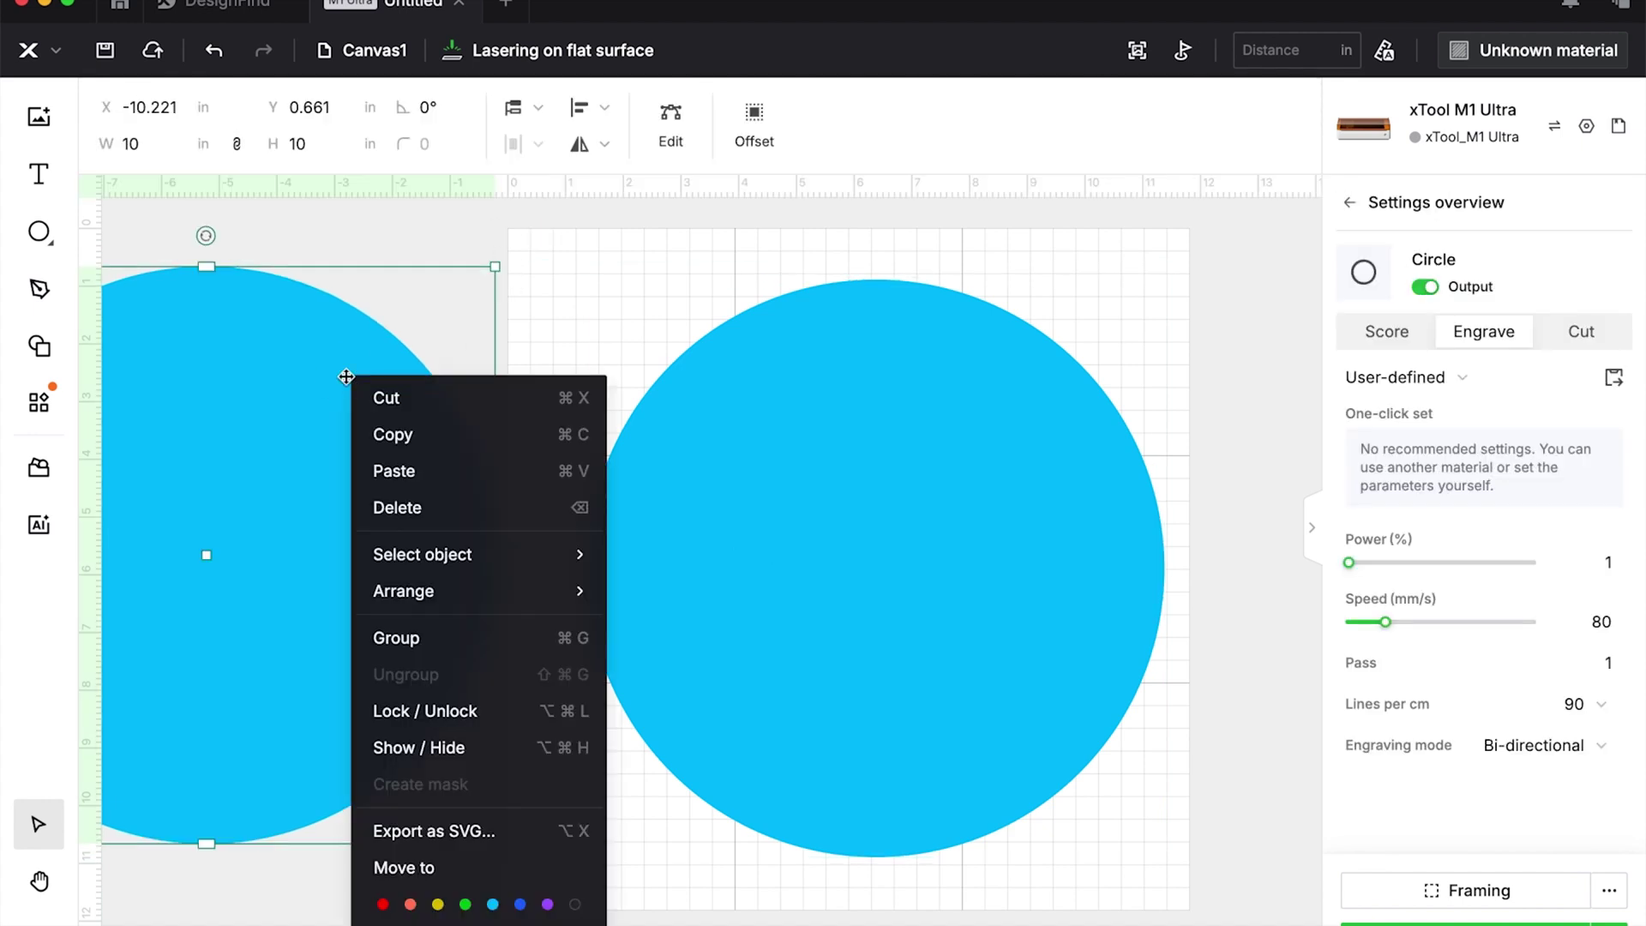
click(437, 904)
drag(390, 601, 348, 635)
Stack the cyan circle above the yellow one in the layer list and duplicate it.
click(39, 908)
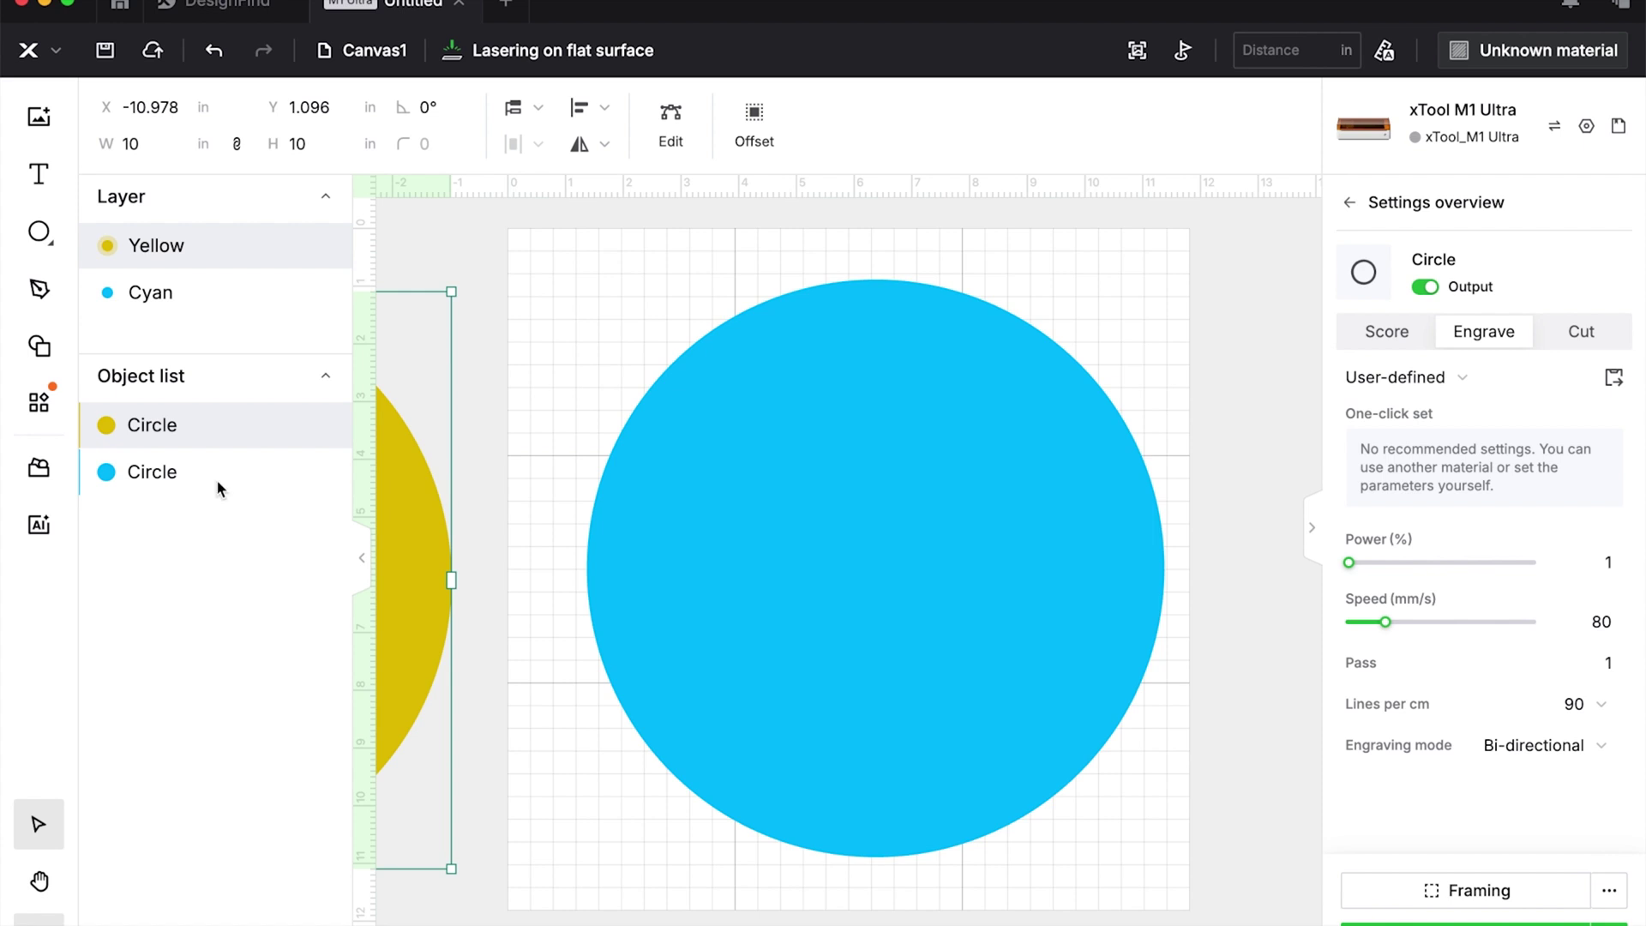
drag(209, 471, 209, 411)
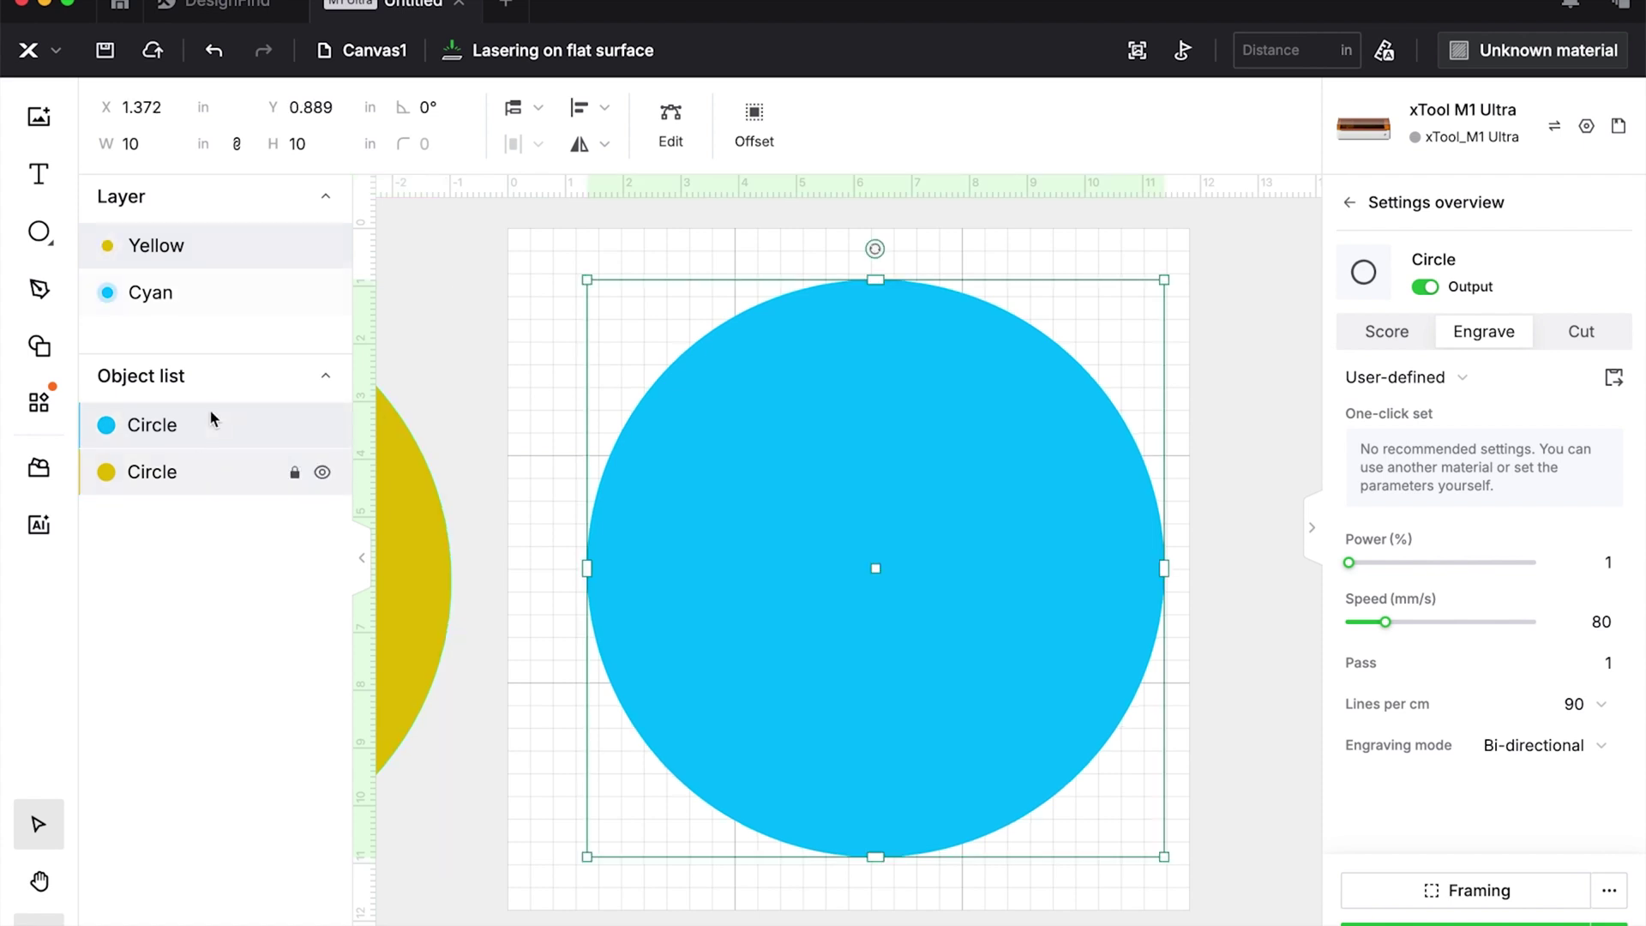
click(543, 443)
click(768, 526)
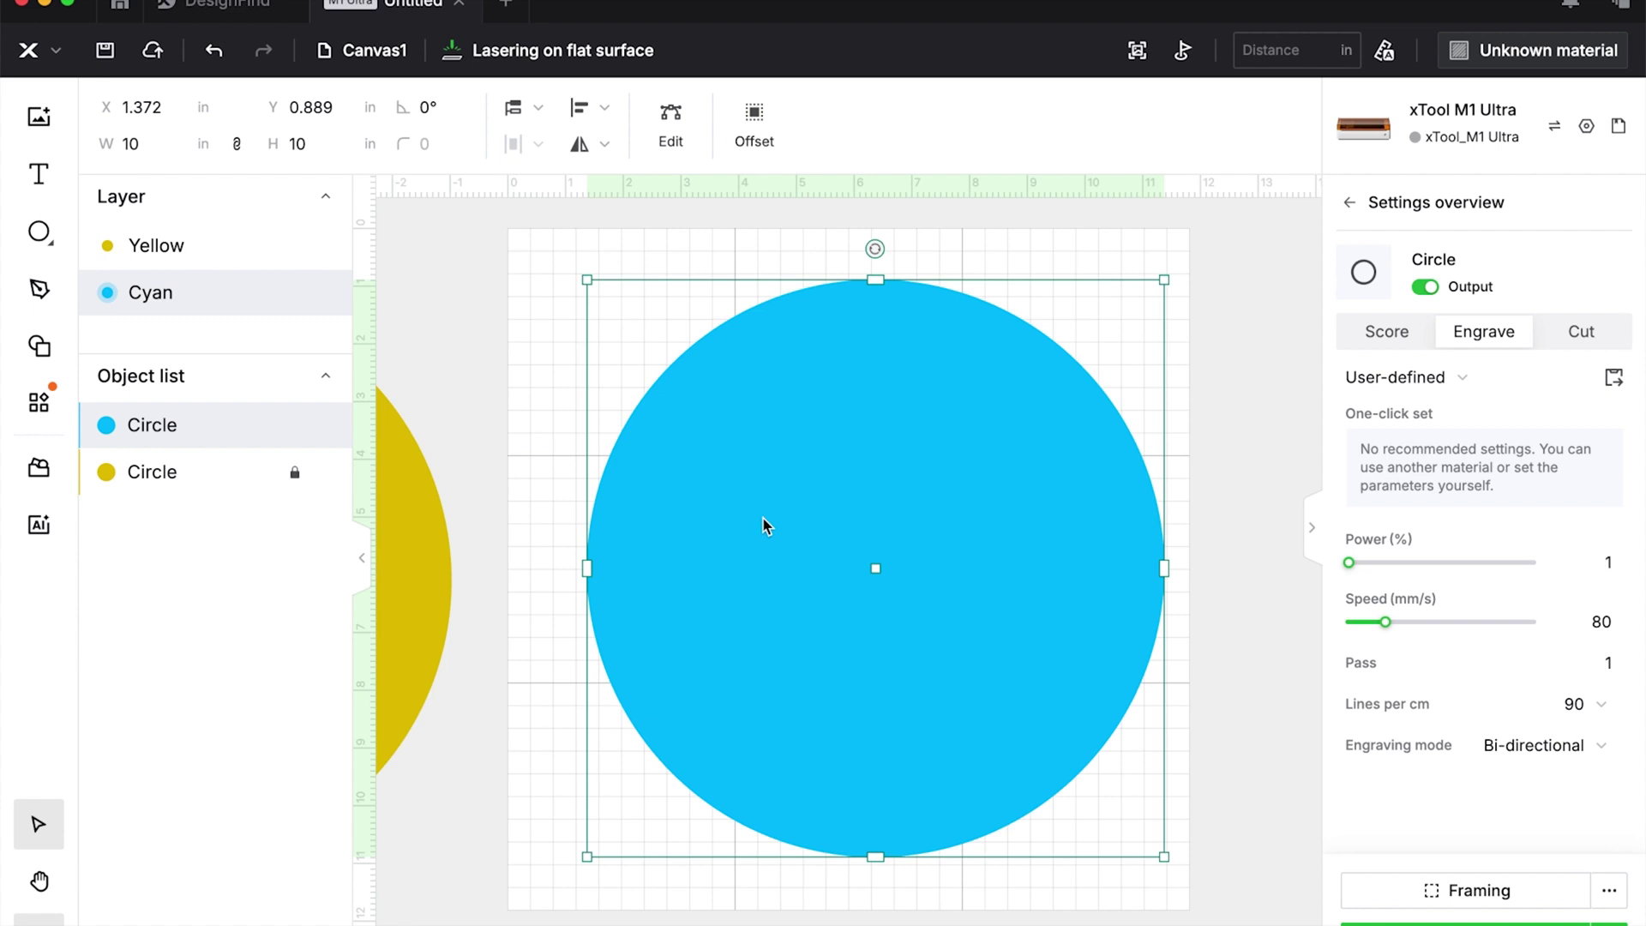
key(super+d)
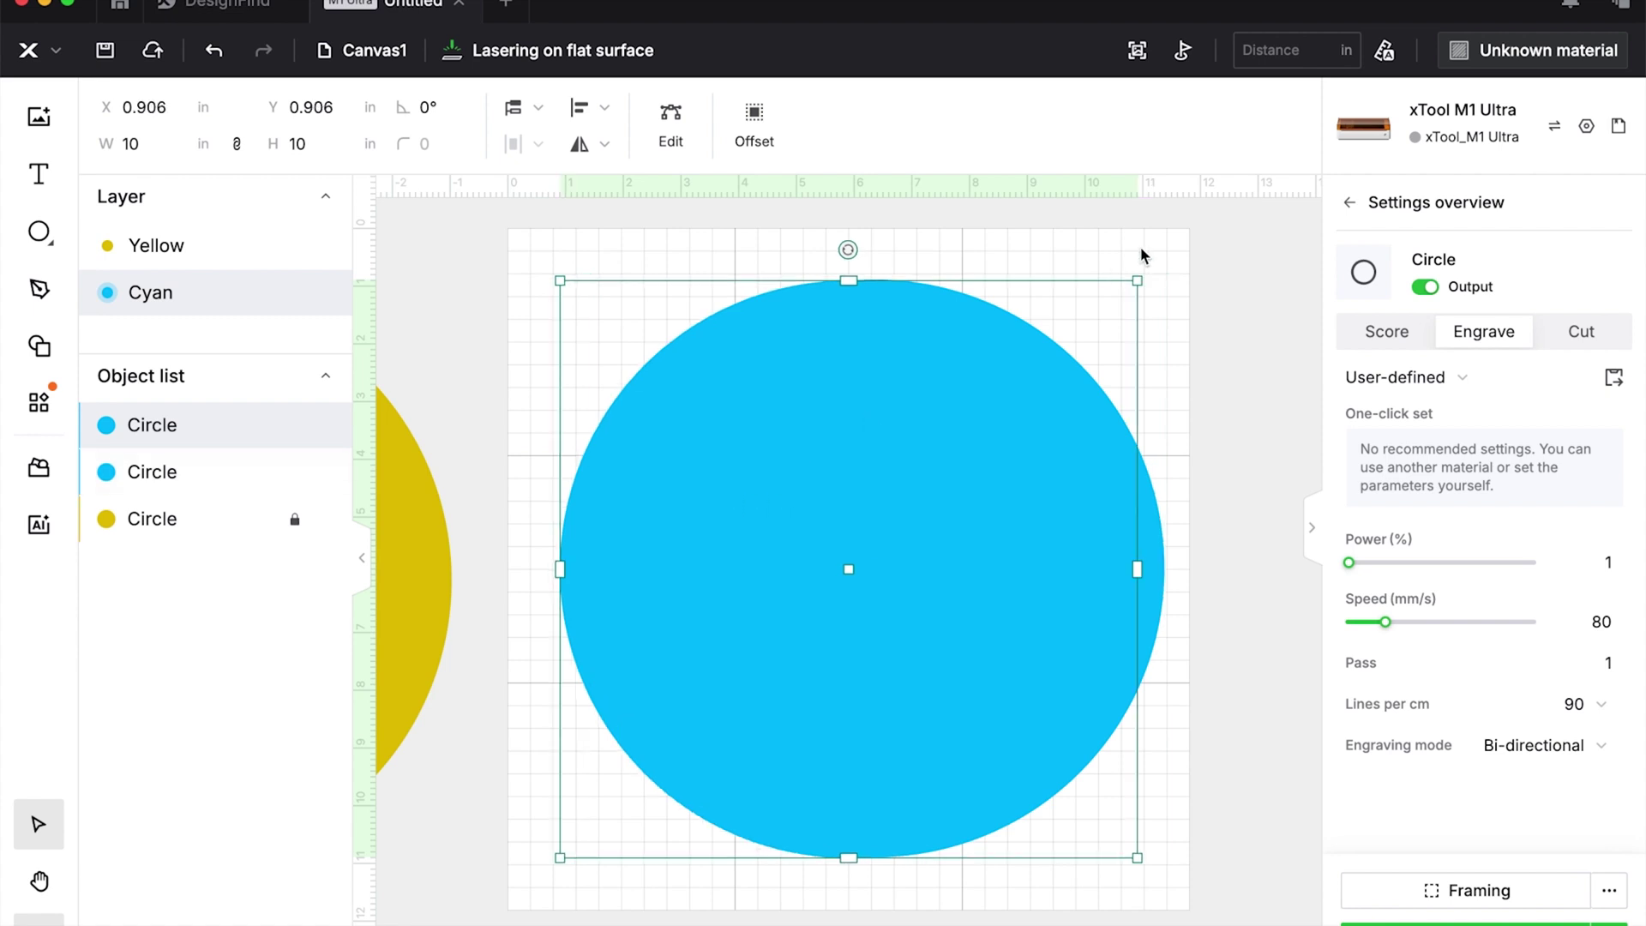
Shrink the cyan copy to about 8.65 in across and color it orange.
drag(1137, 280, 1047, 366)
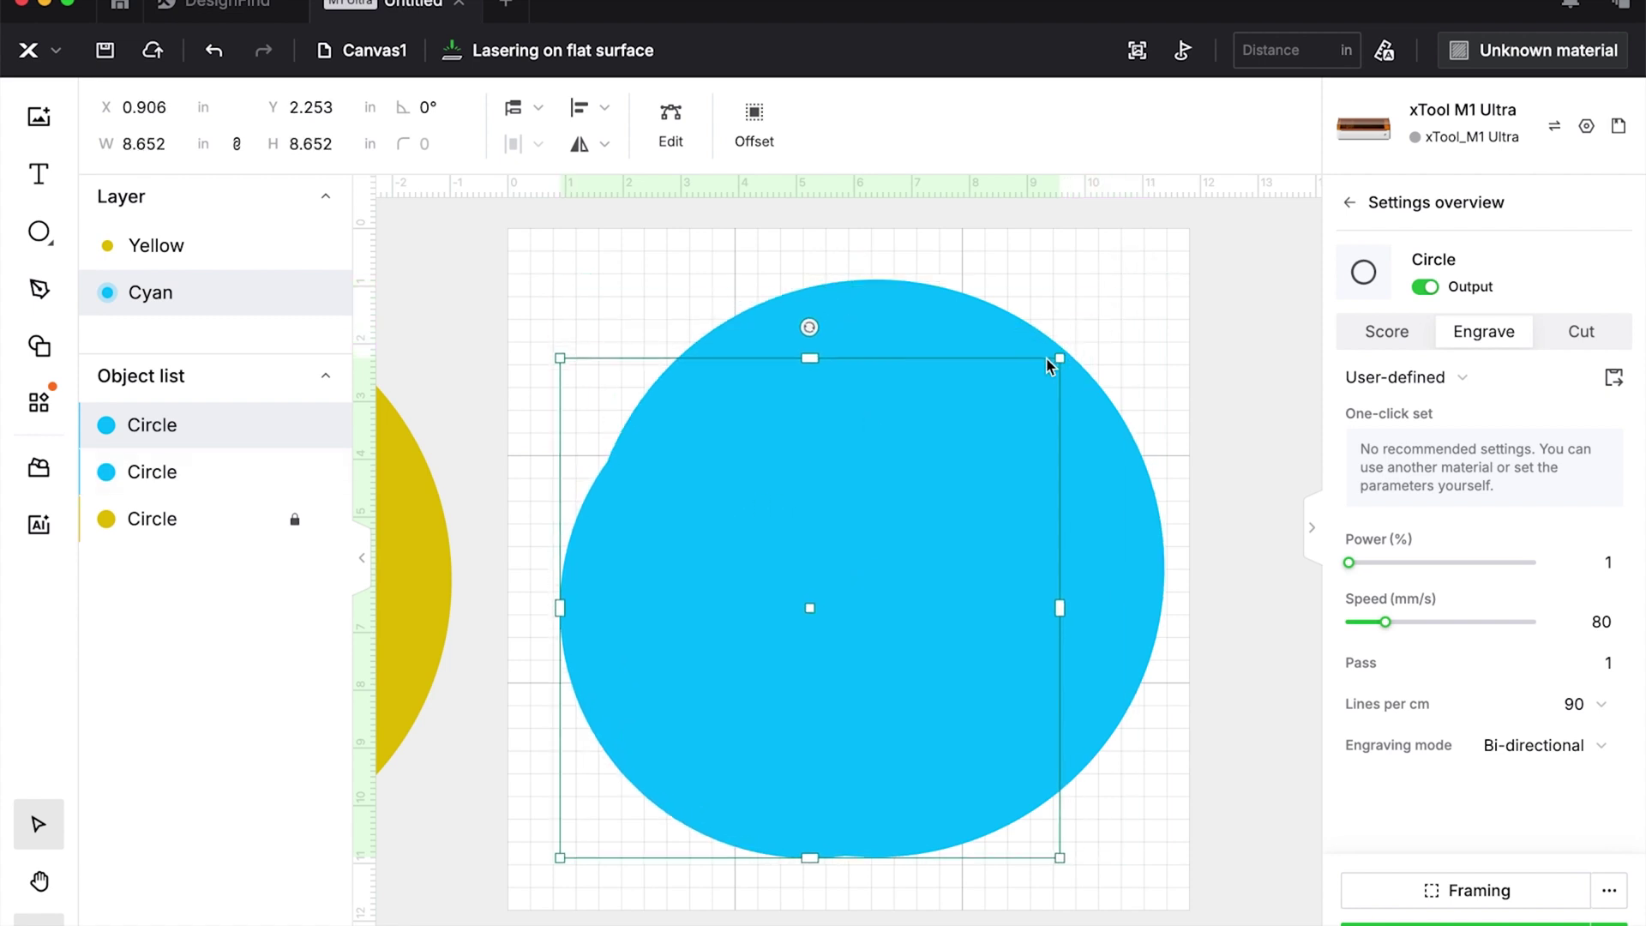
drag(924, 466, 969, 431)
right_click(969, 431)
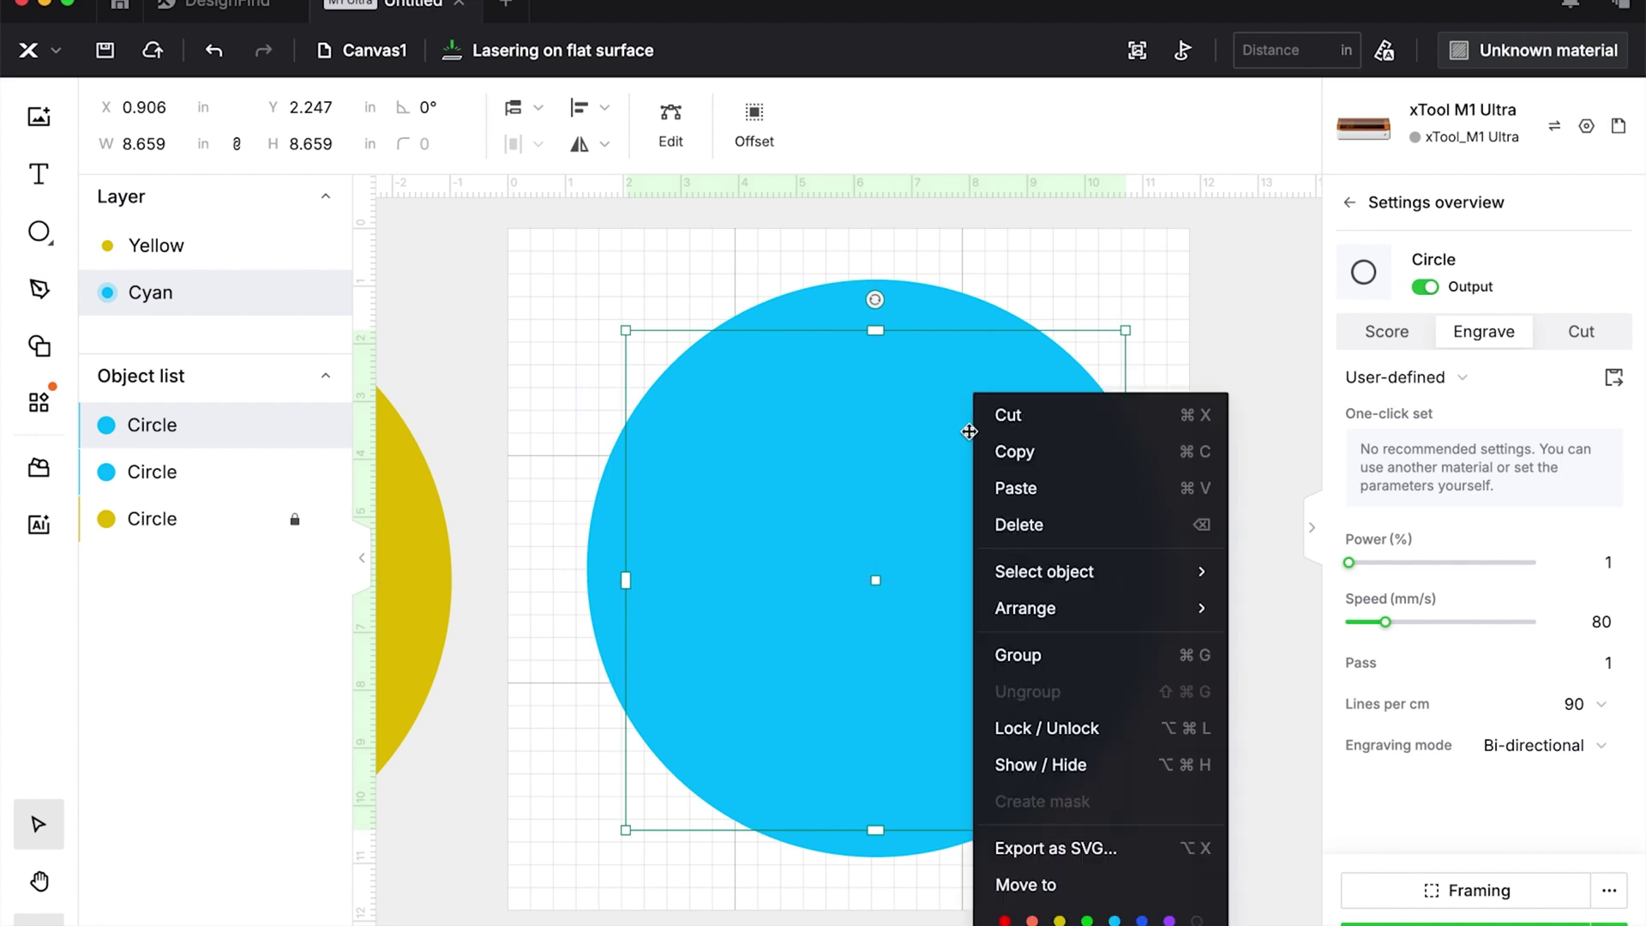
click(1032, 920)
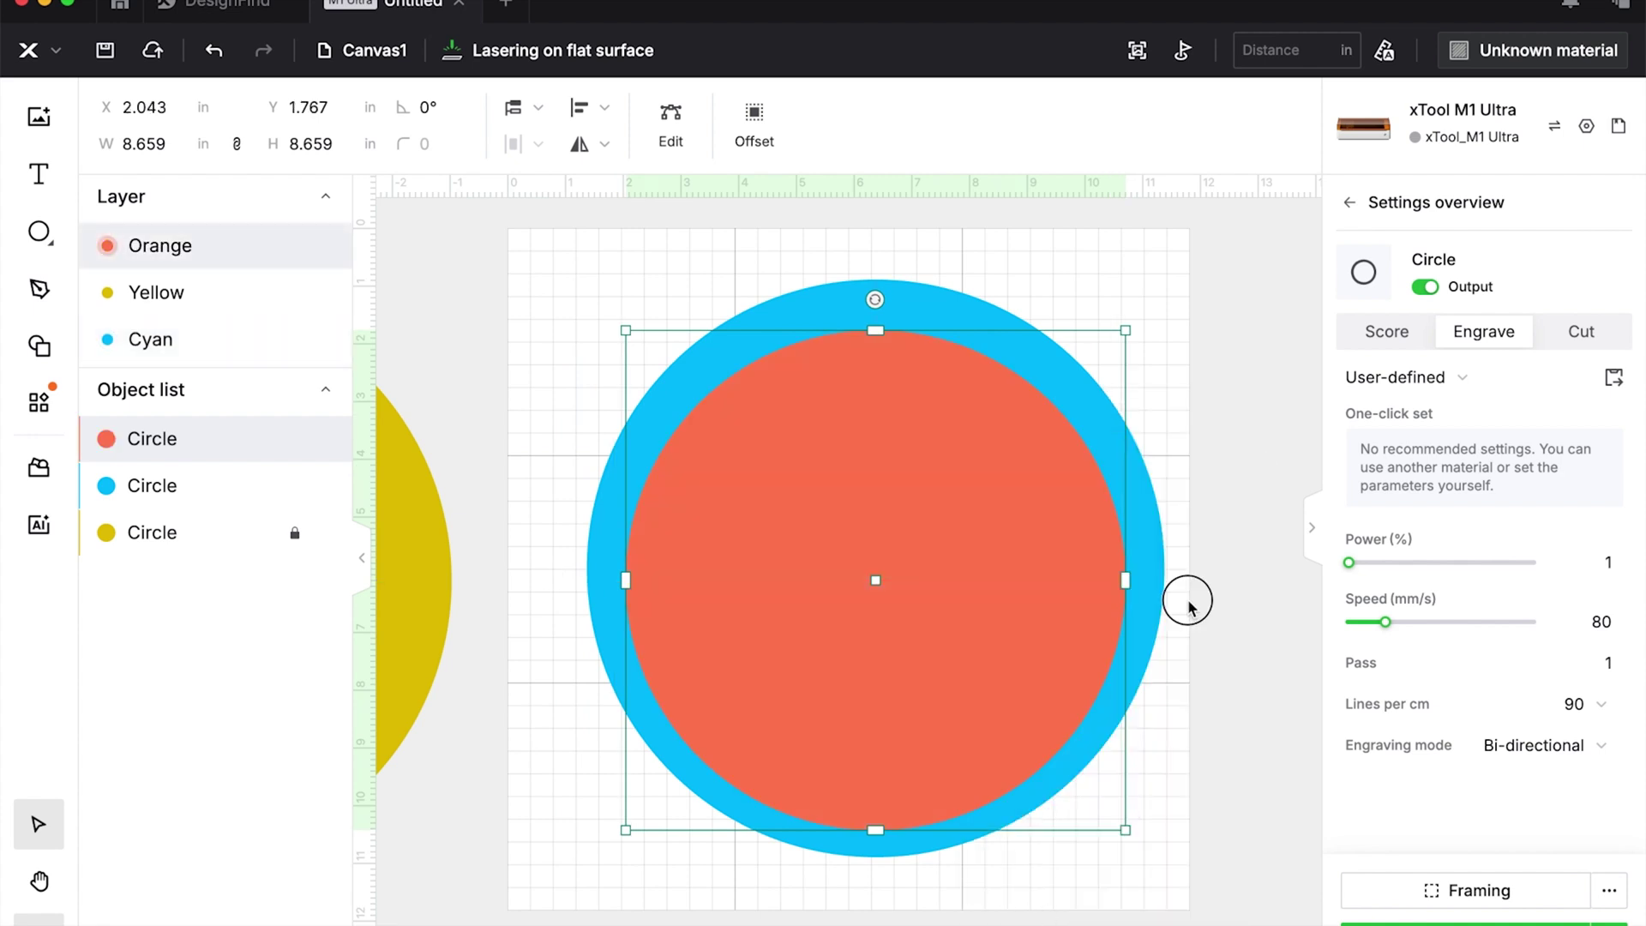
Center the orange circle on the cyan one and subtract it to leave a ring.
drag(1186, 595, 1039, 667)
click(607, 145)
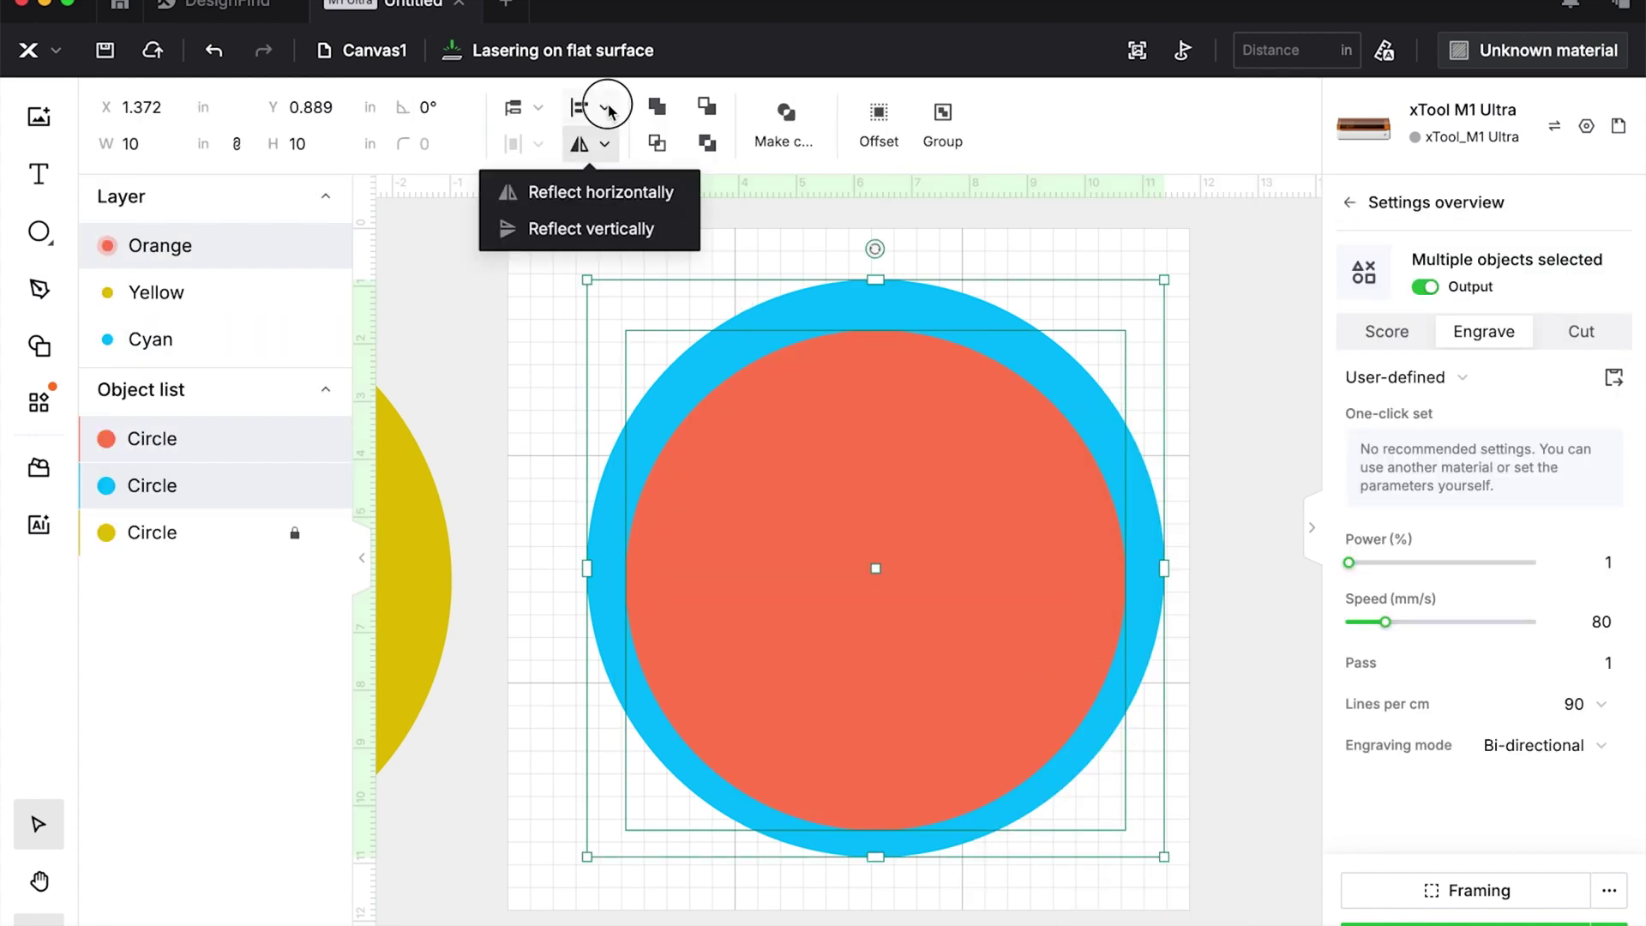
click(604, 108)
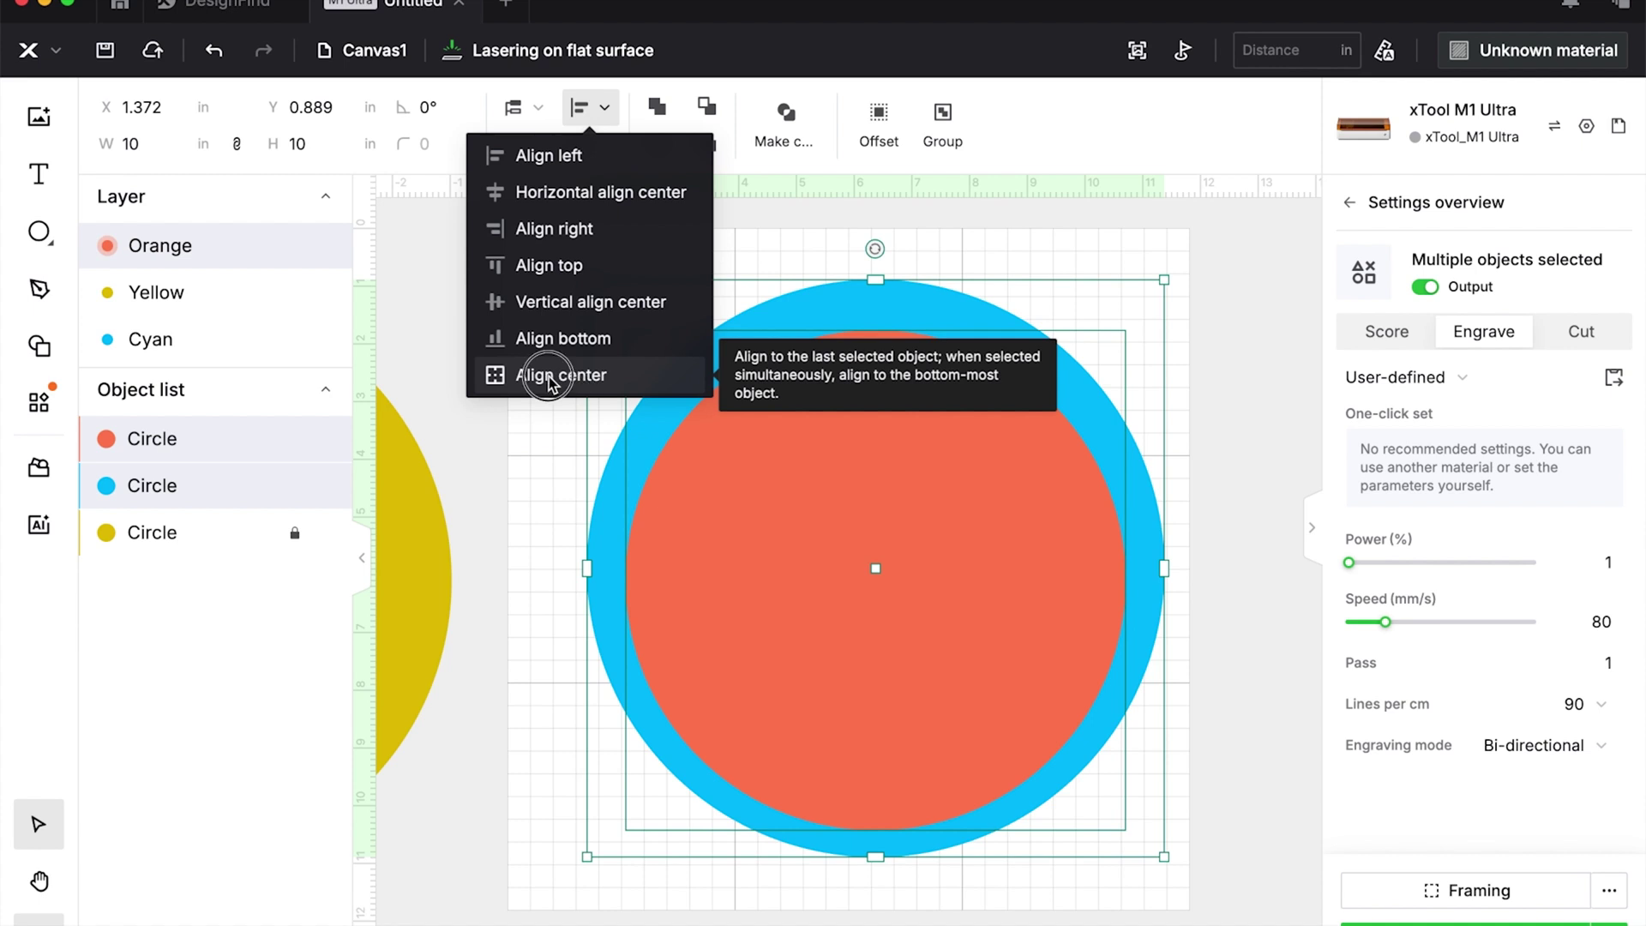
click(548, 377)
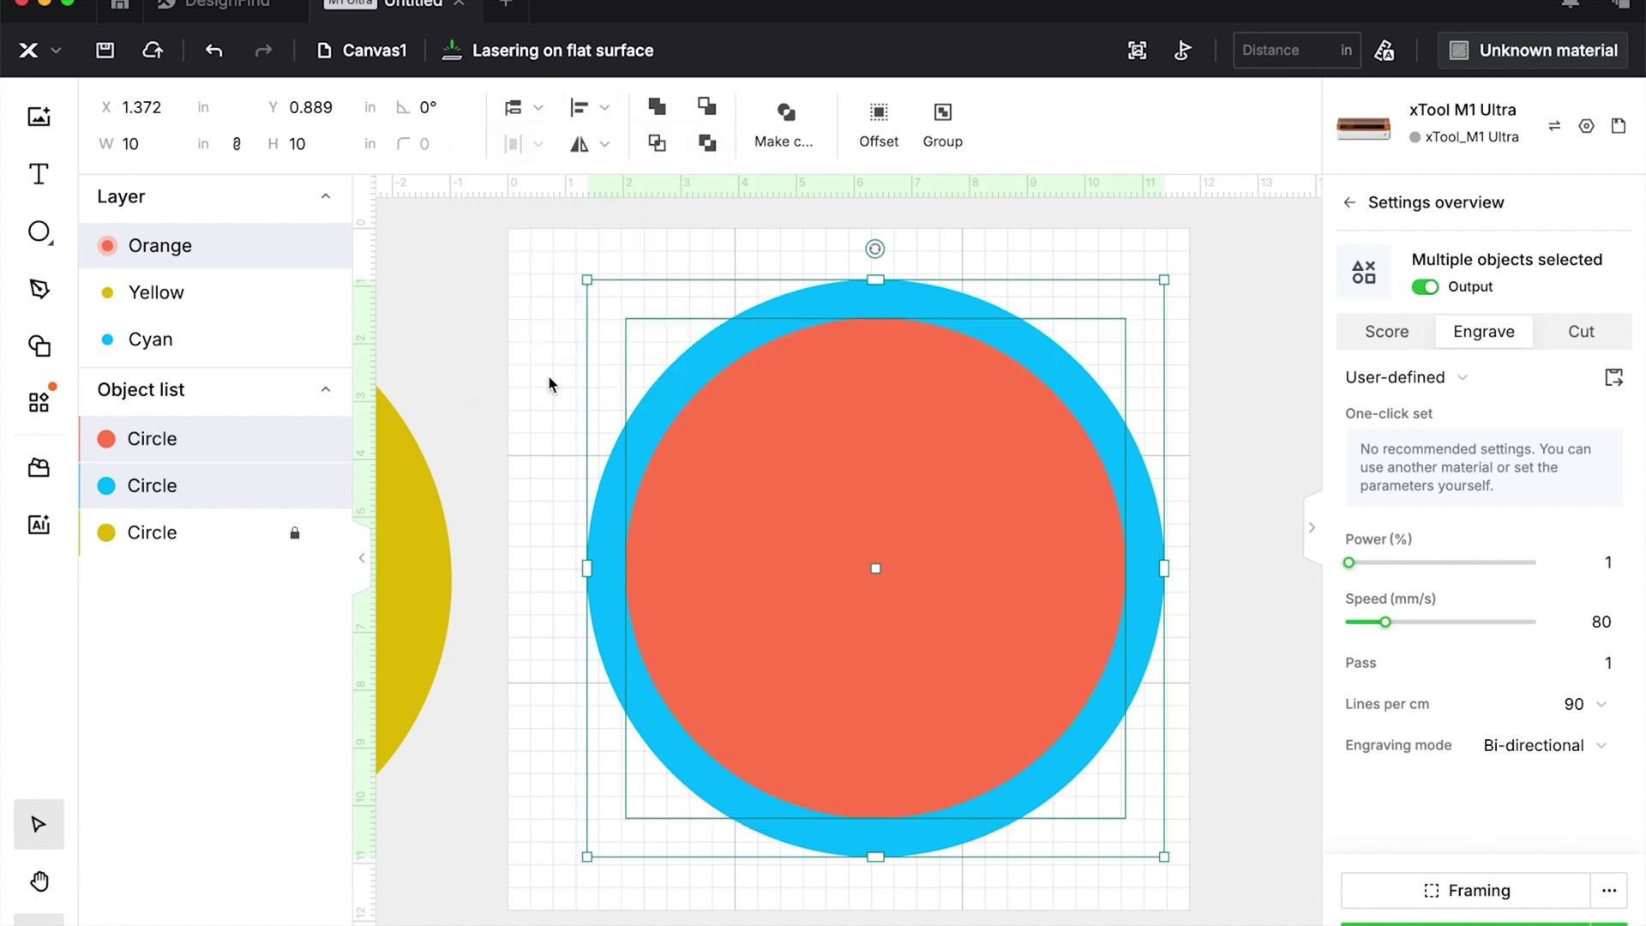
click(708, 107)
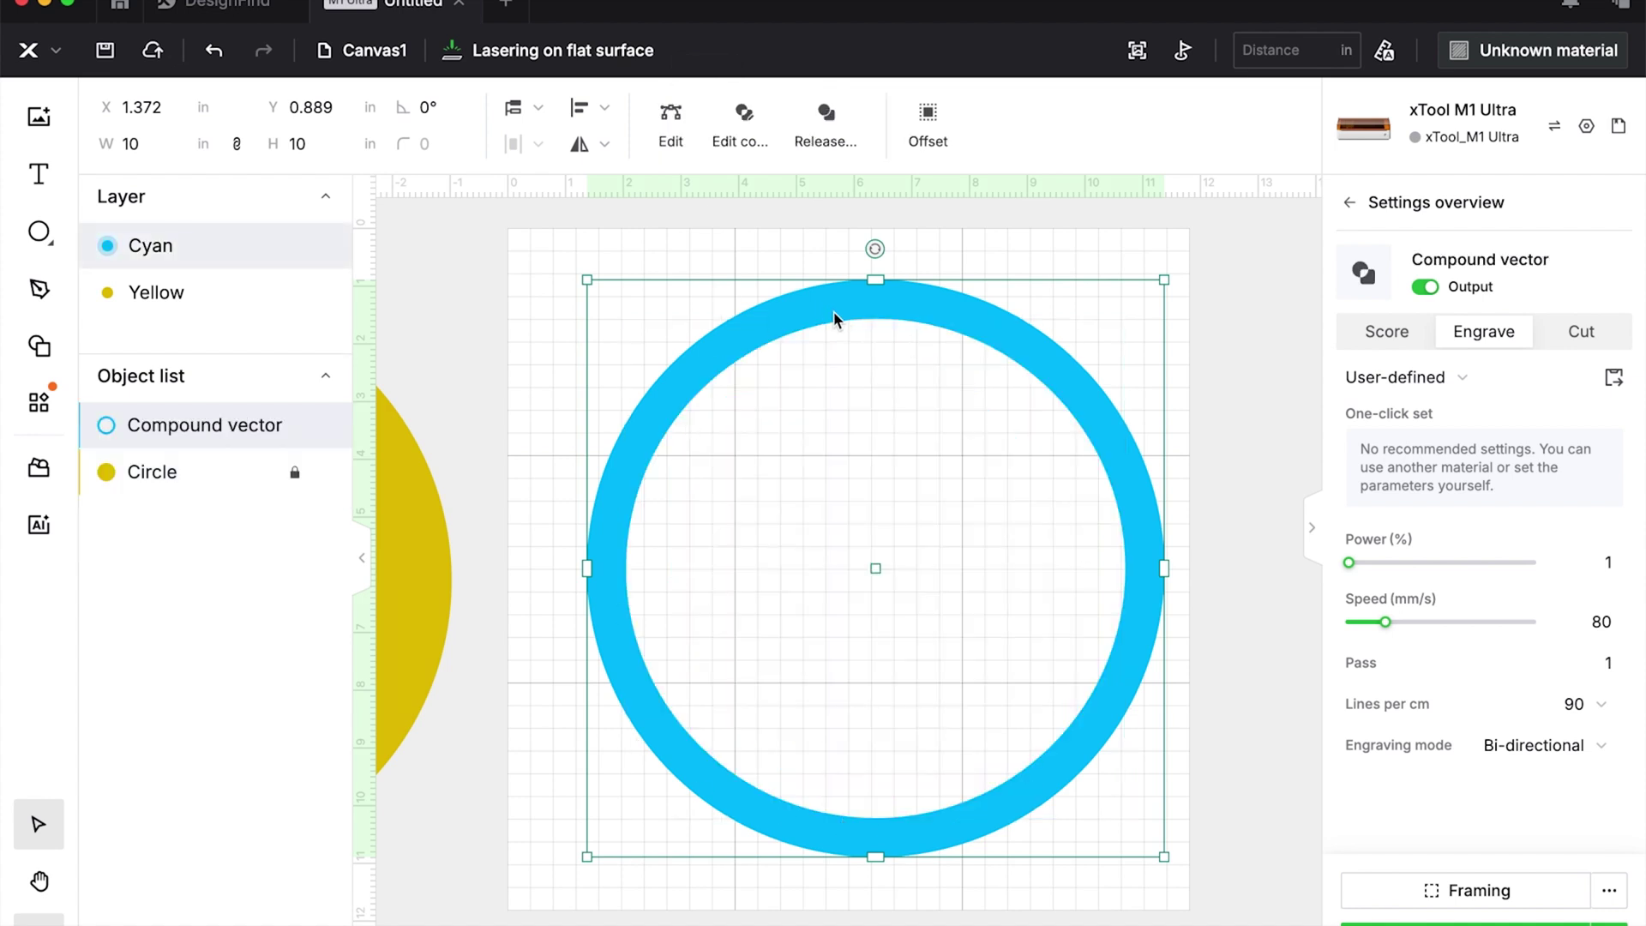
Draw a thin rectangle bar across the ring and delete the stray cyan circle.
click(40, 244)
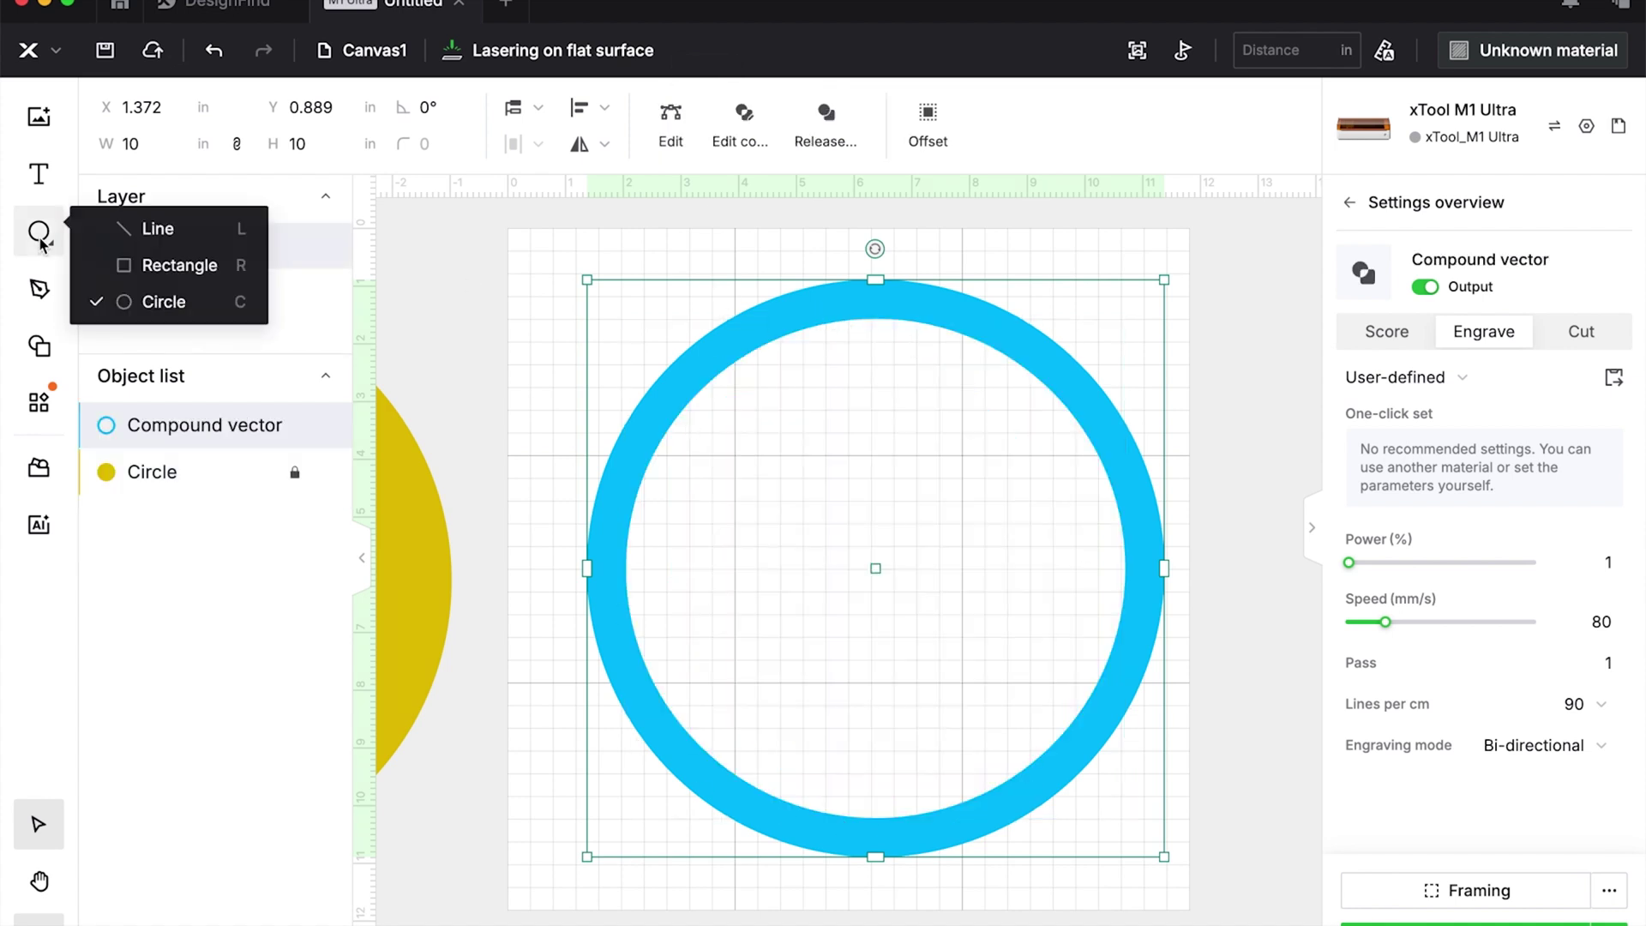
click(146, 264)
drag(886, 660, 1145, 636)
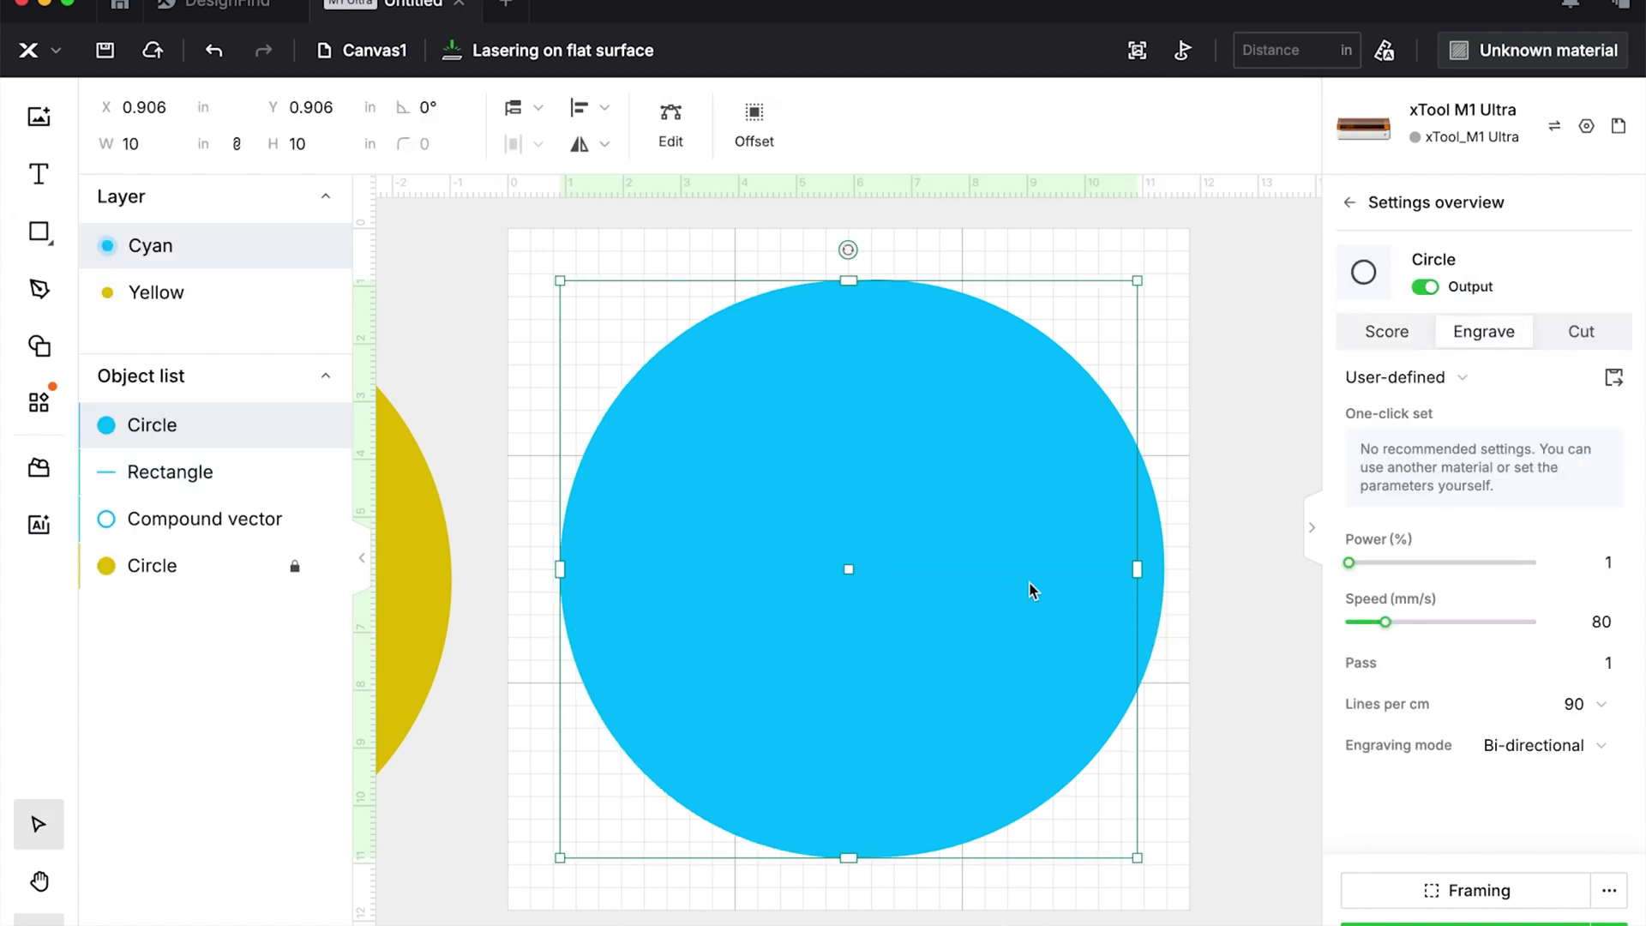
key(BackSpace)
Copy the bar, placing the second one below the first and widening it to the ring.
right_click(1008, 630)
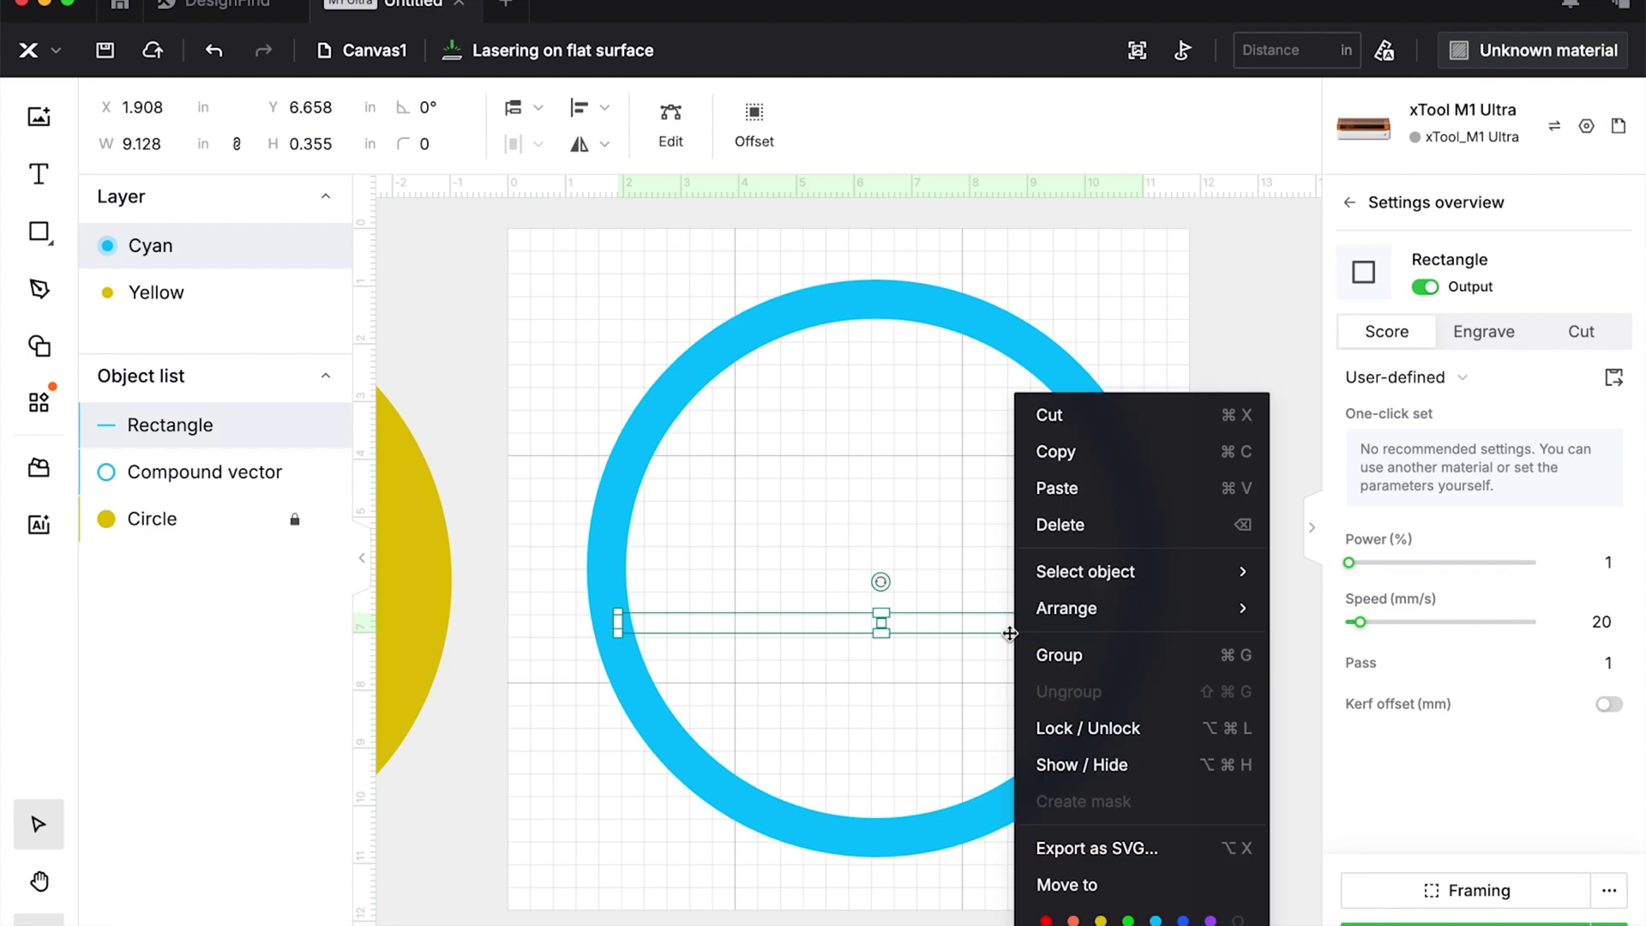
click(1103, 456)
right_click(948, 616)
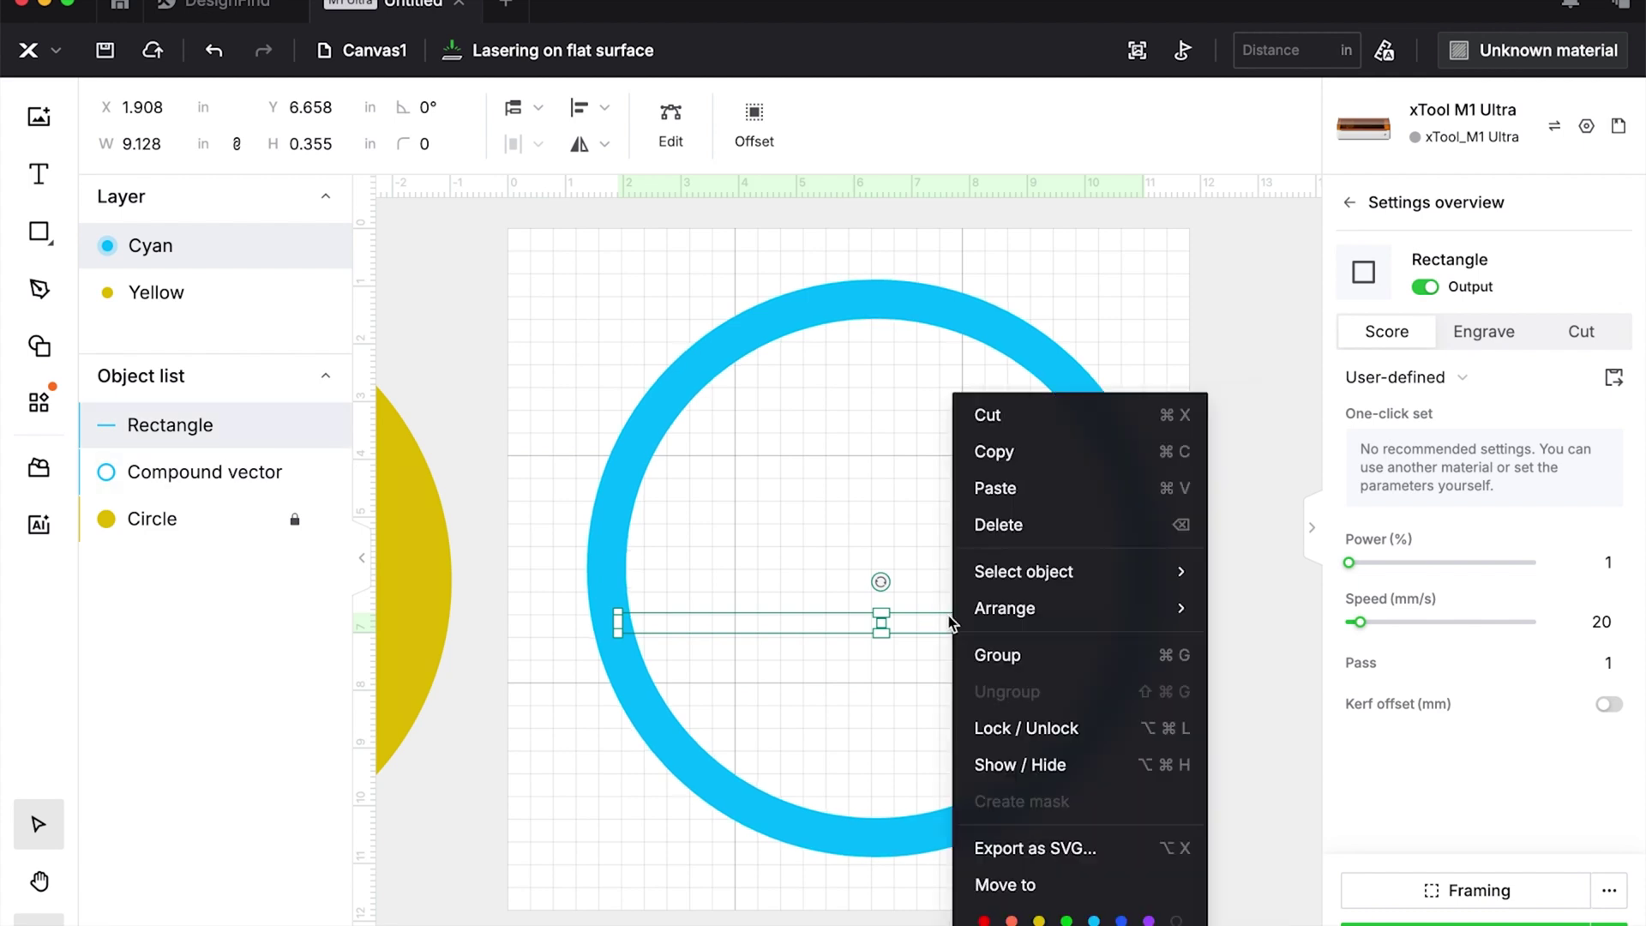
click(995, 488)
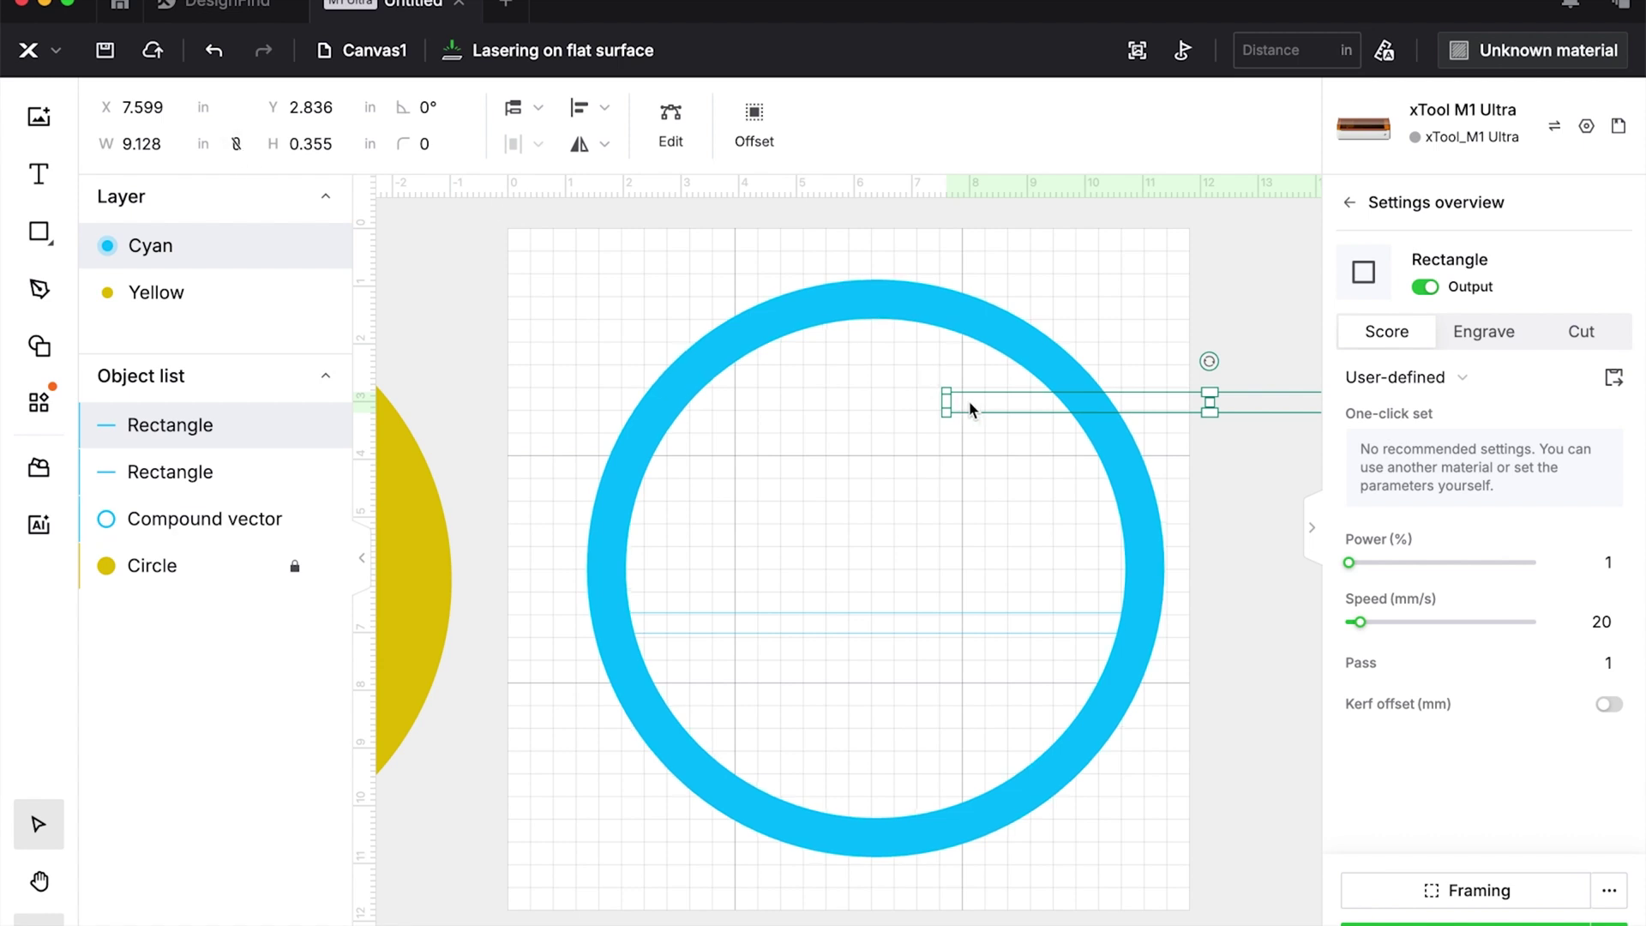
drag(946, 401, 734, 695)
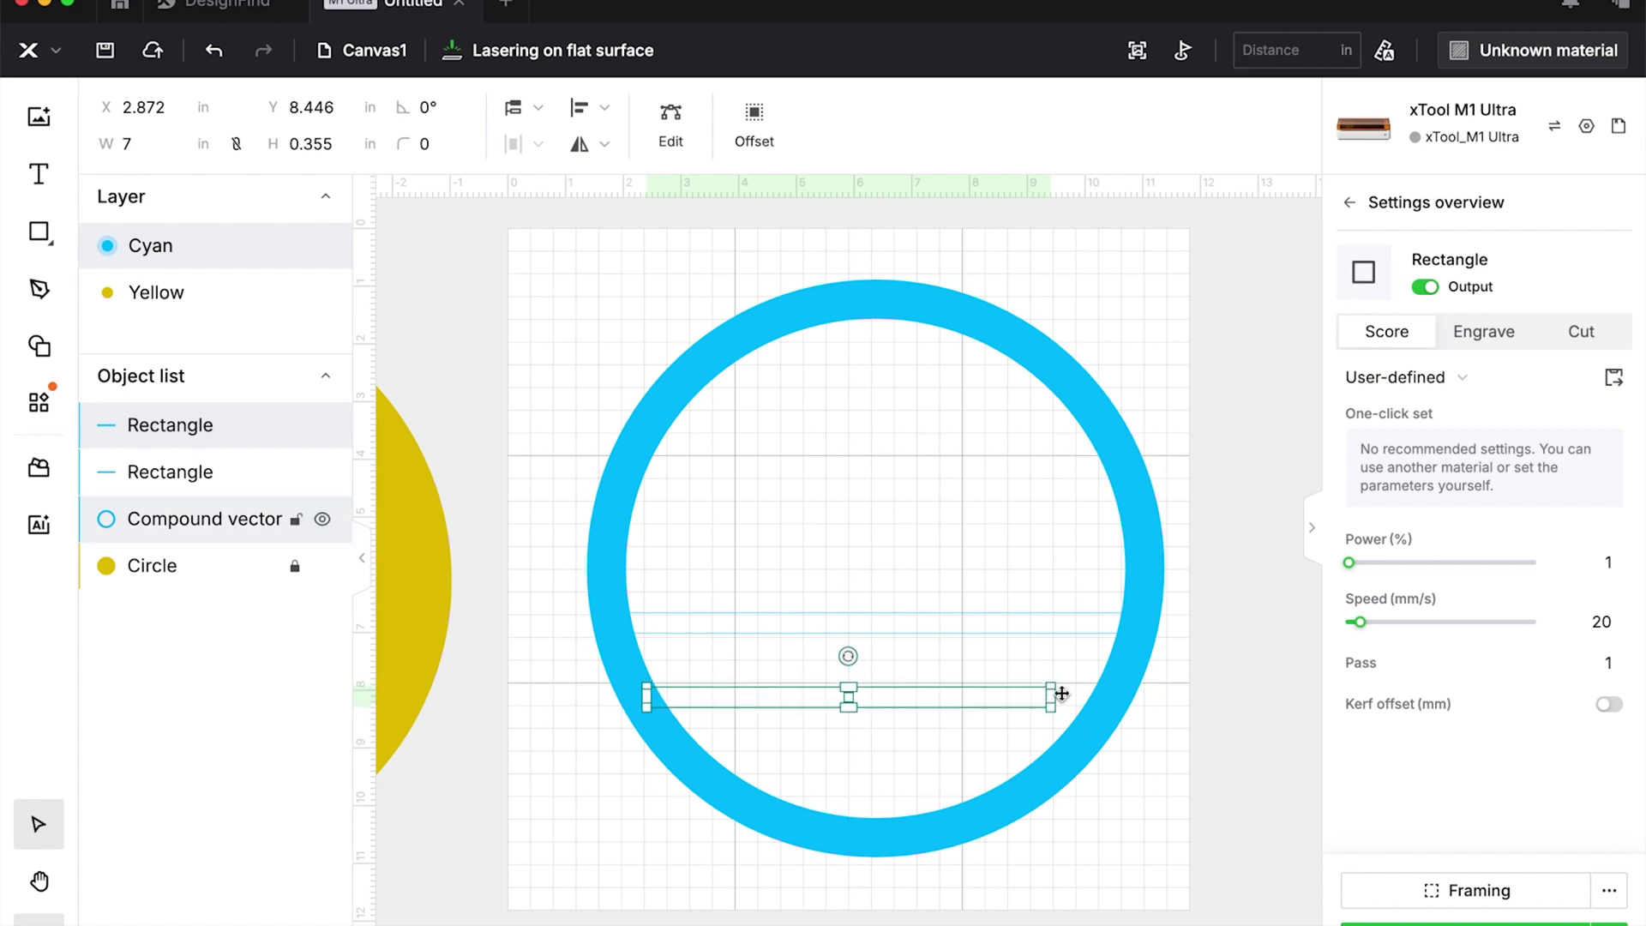
drag(1081, 705, 1106, 698)
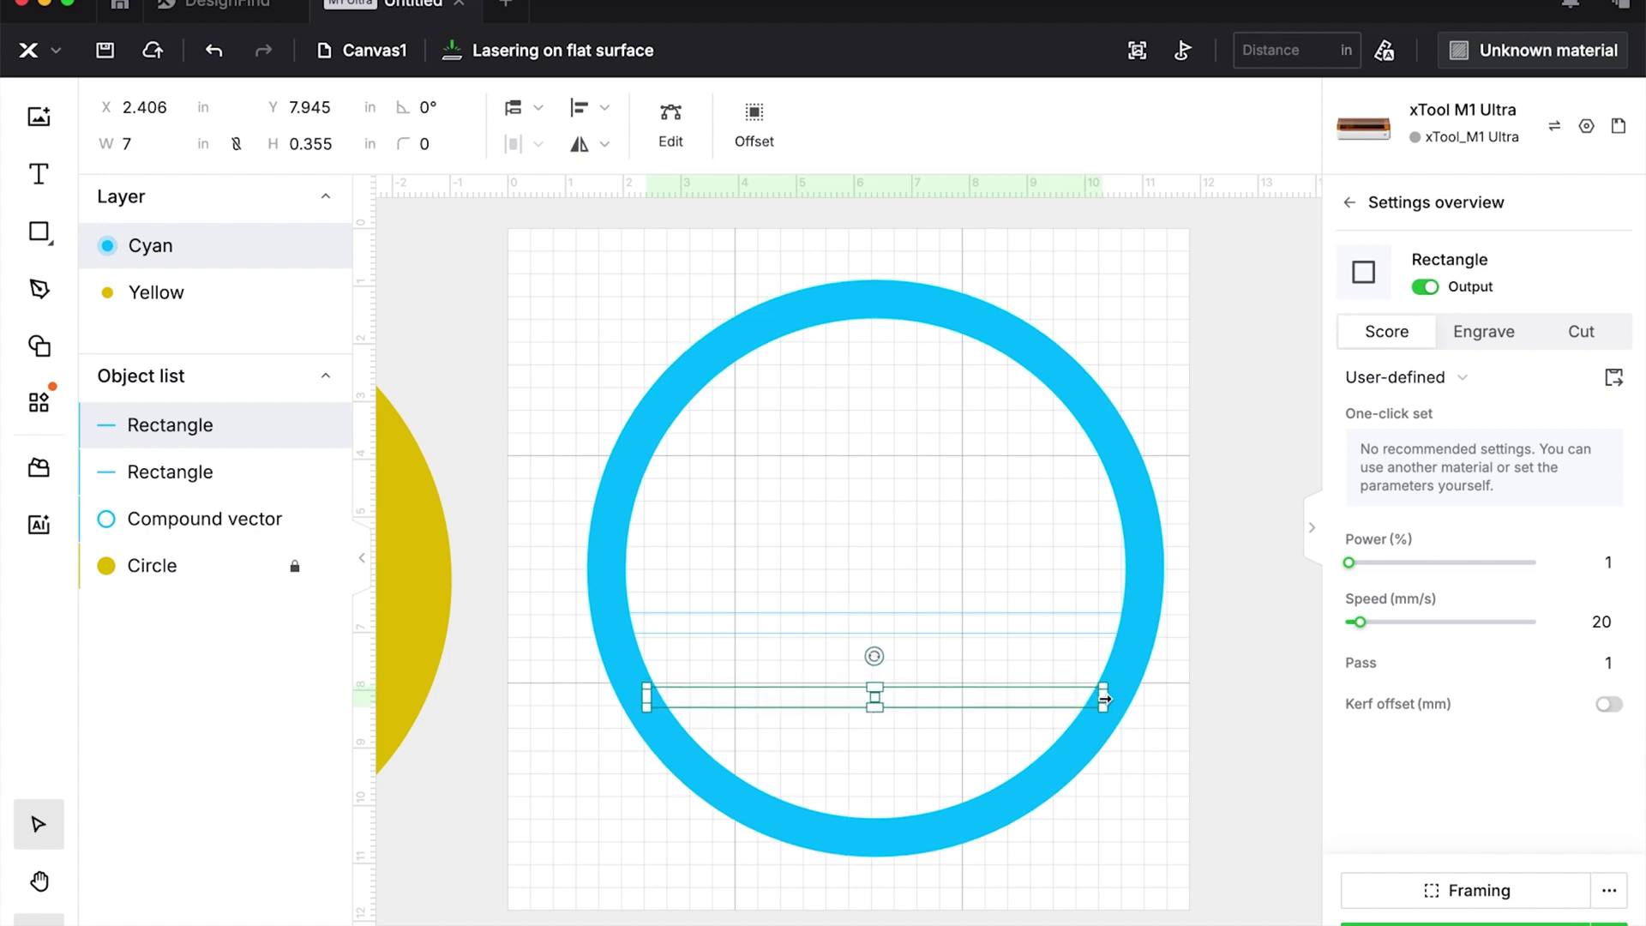
Set both bars to Engrave as filled shapes.
click(1200, 708)
click(1011, 696)
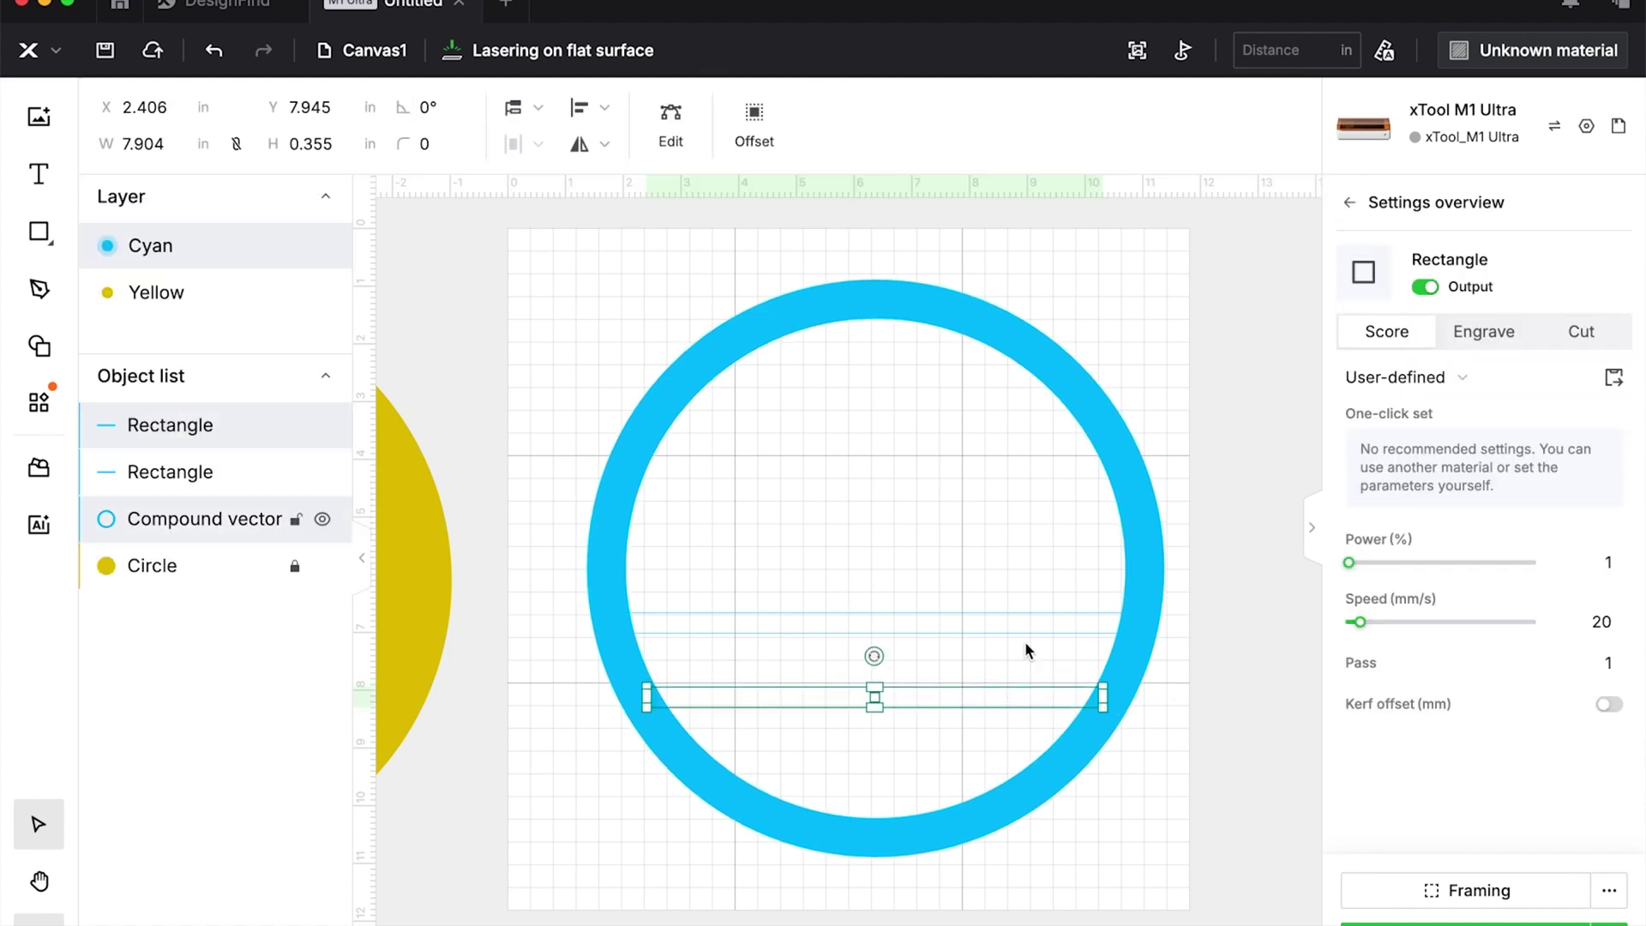
click(1025, 624)
shift+click(984, 697)
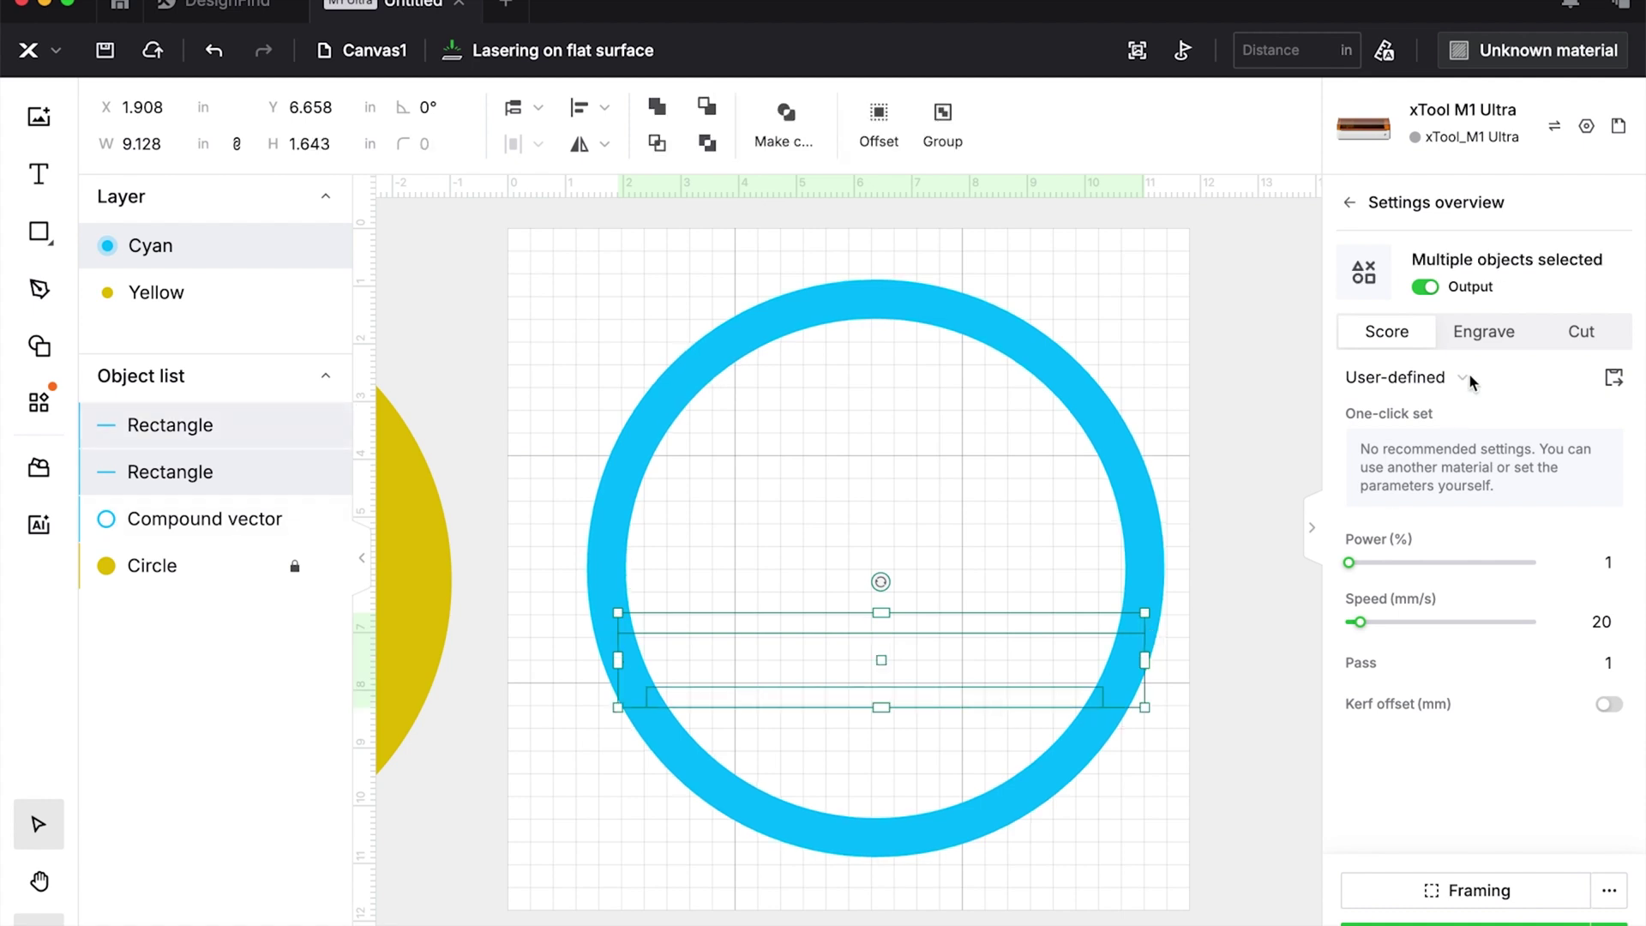
click(1491, 335)
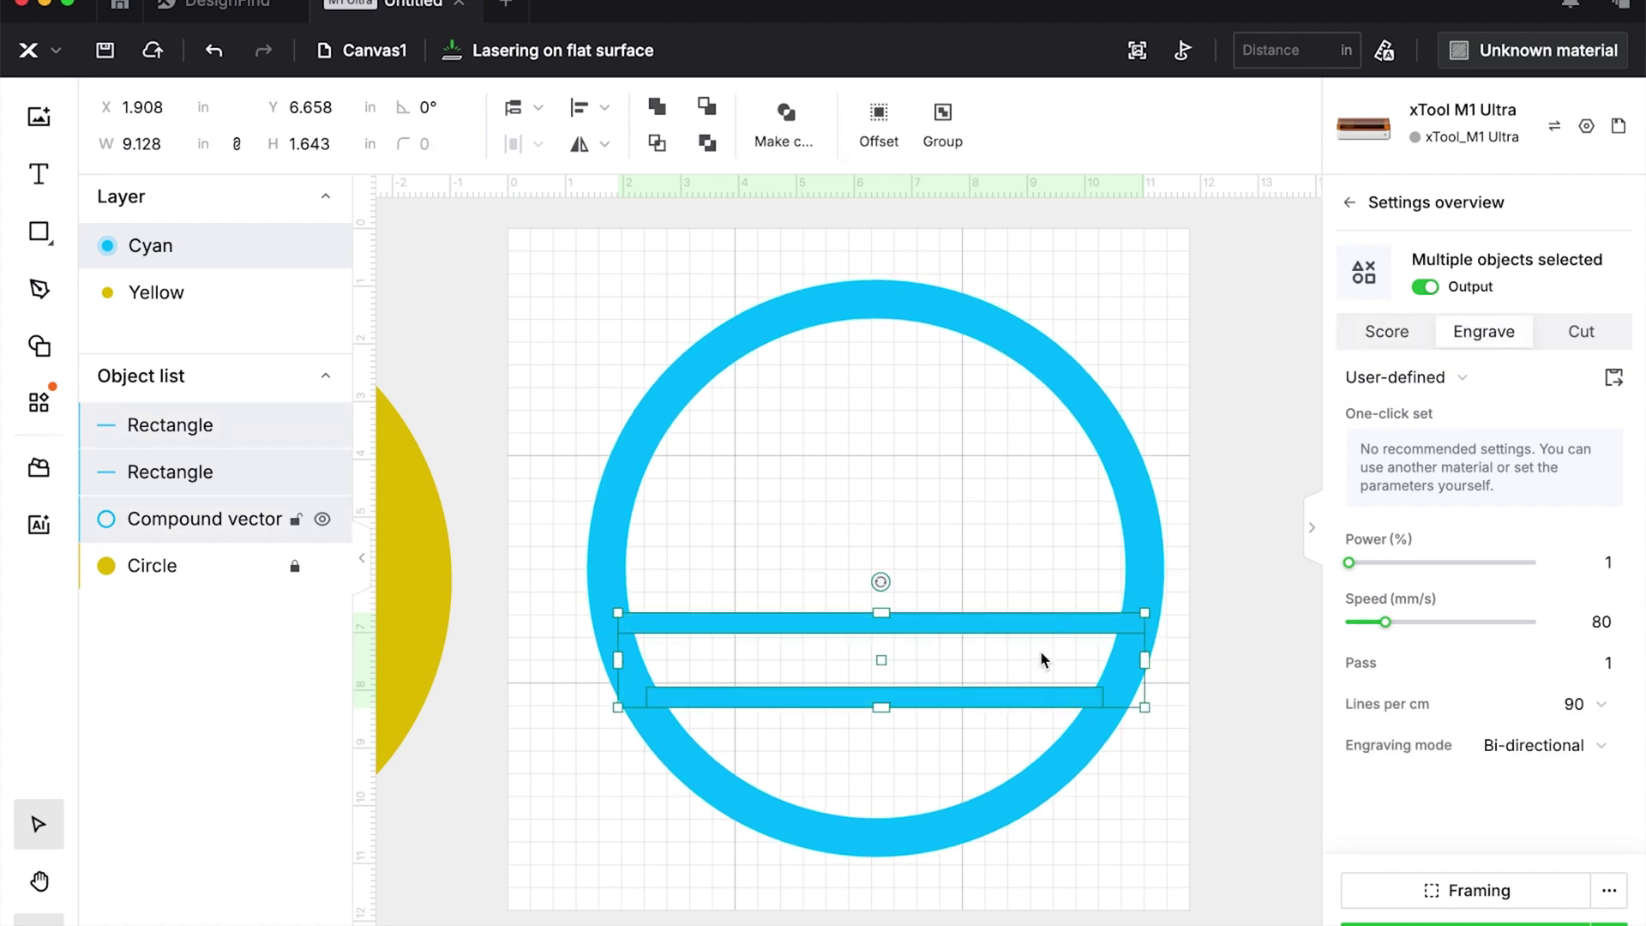
click(1176, 698)
Add the text 'Sarah' inside the ring.
key(t)
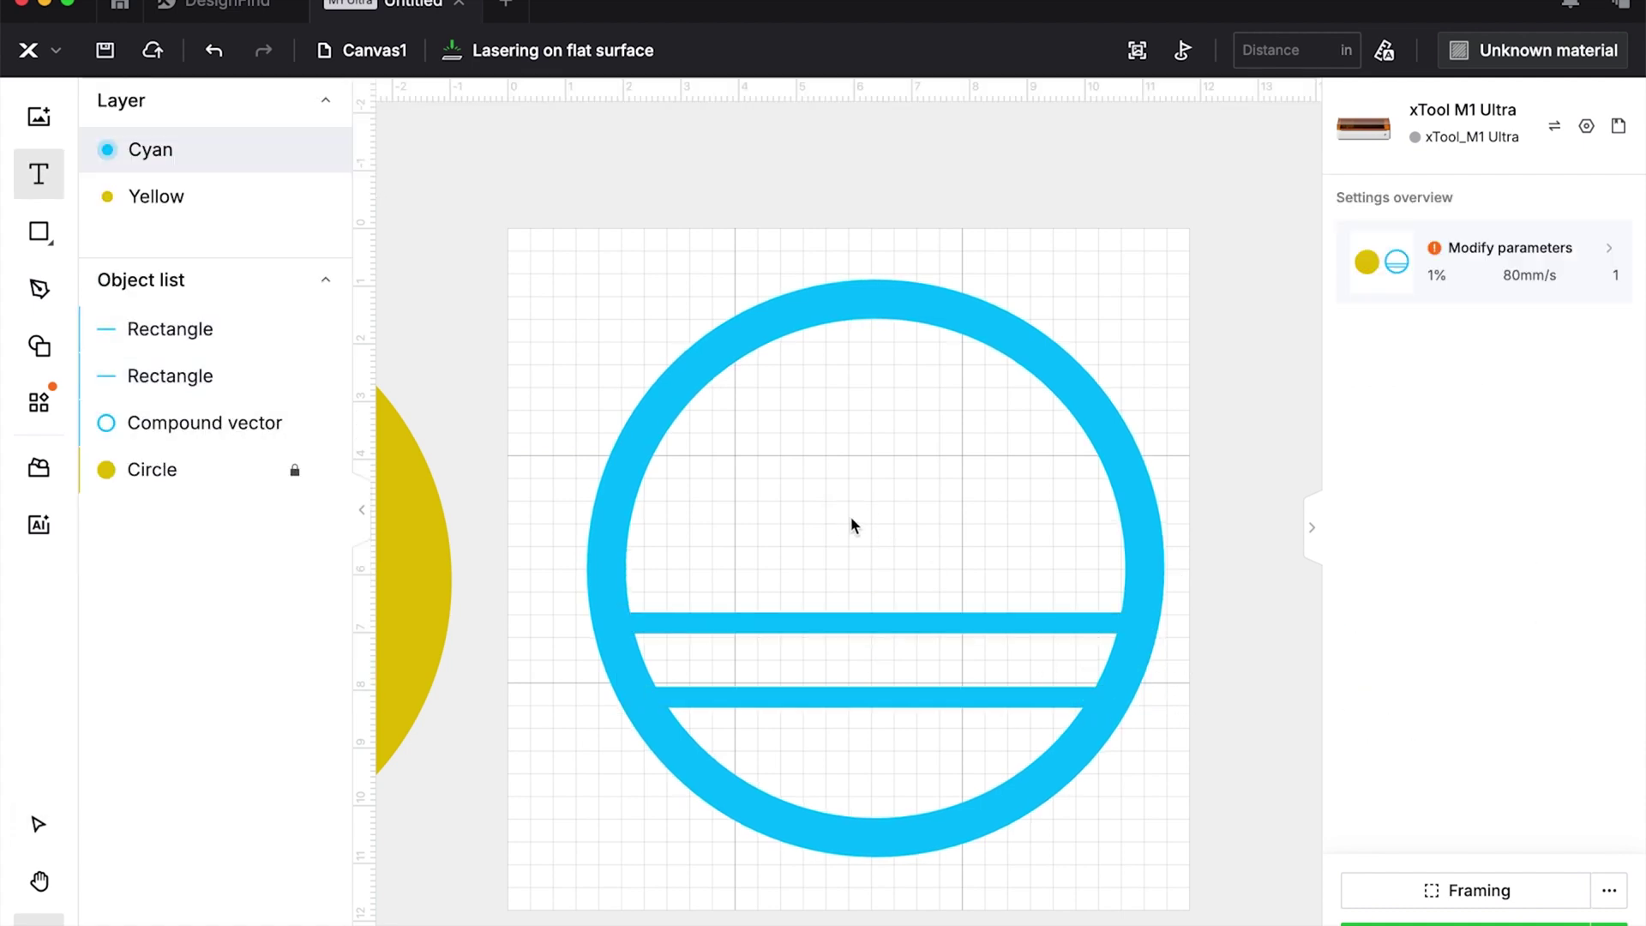
click(851, 517)
text(Sarah)
key(Escape)
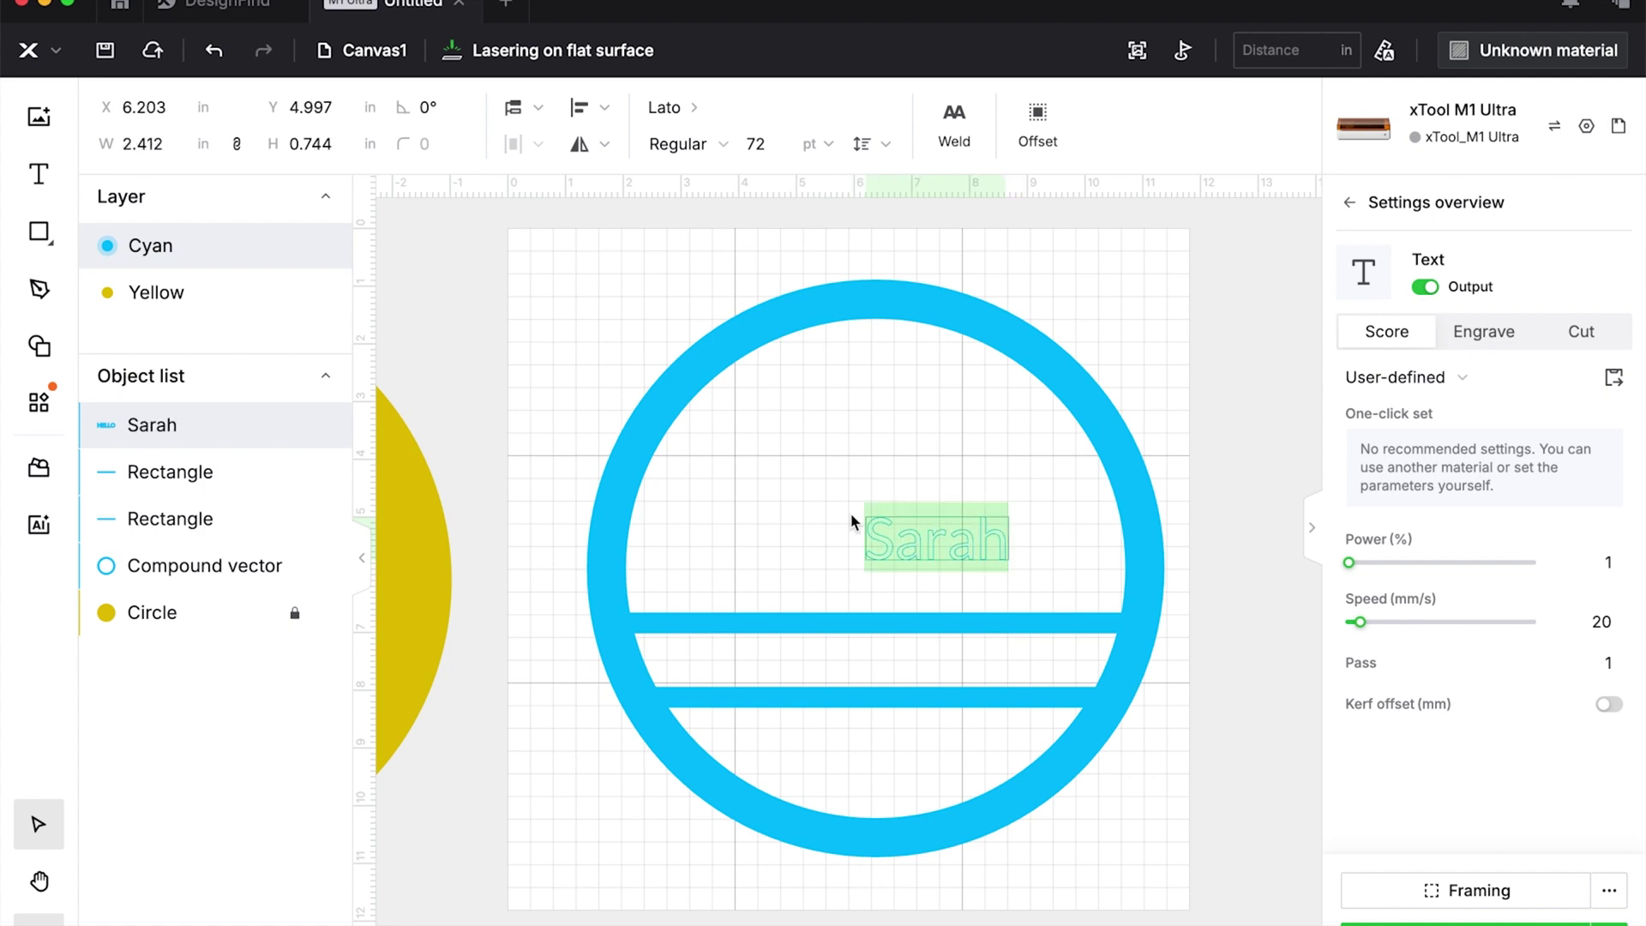
Set Sarah in the Alimentary Heavy font and switch it to Engrave.
click(664, 106)
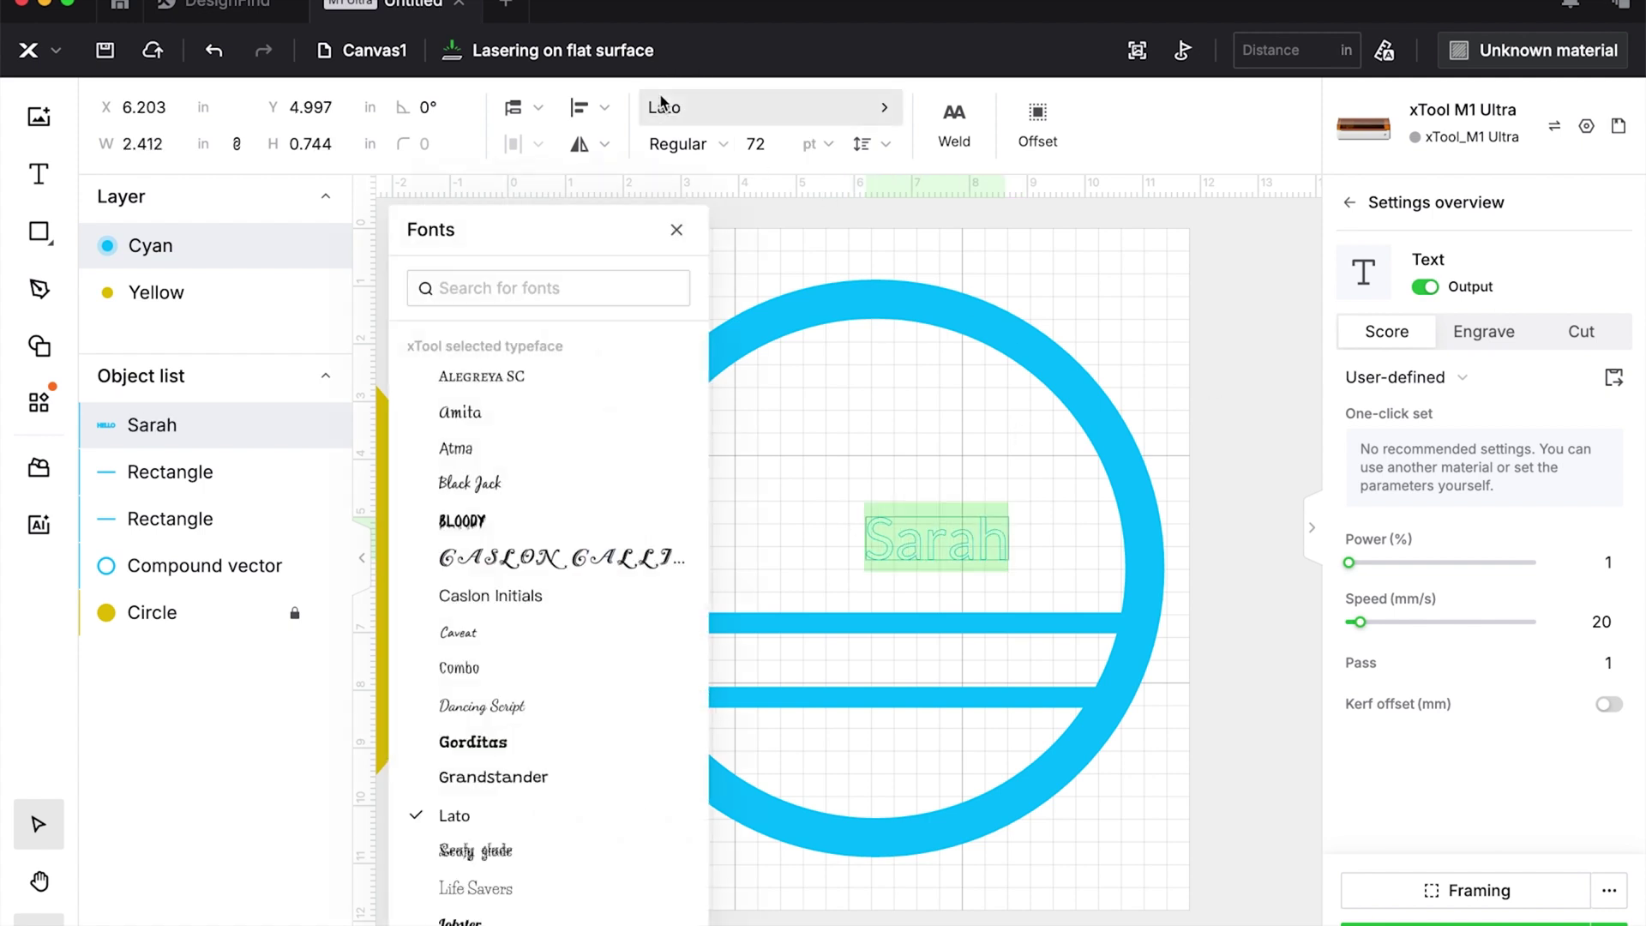
scroll(481, 514, down, 10)
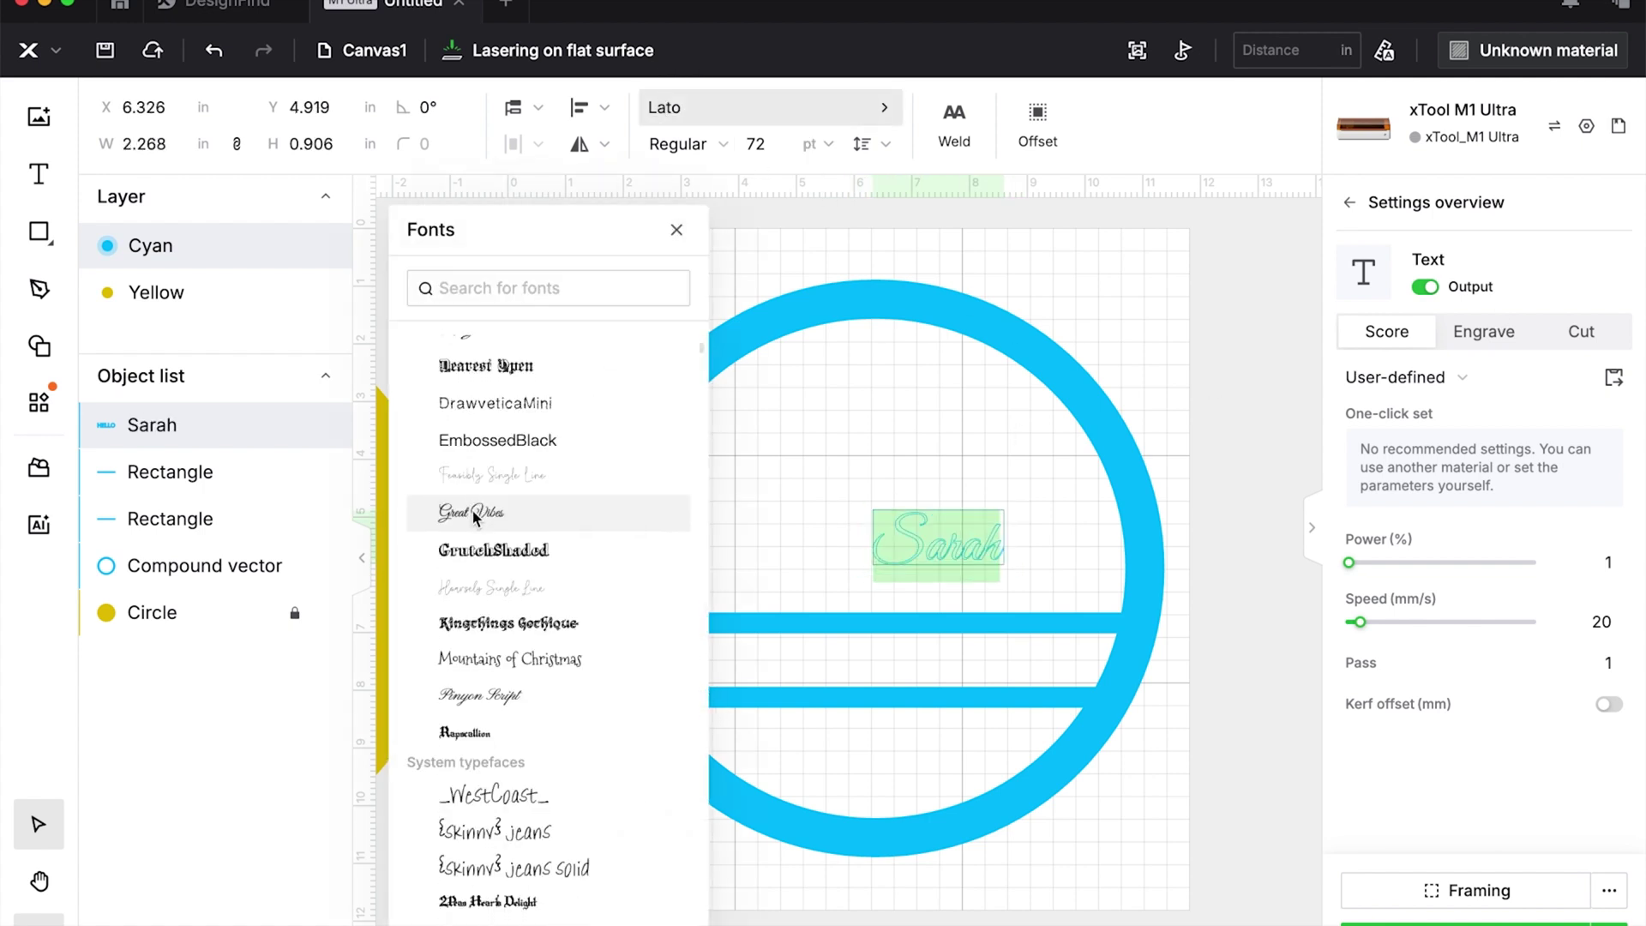
scroll(482, 489, down, 15)
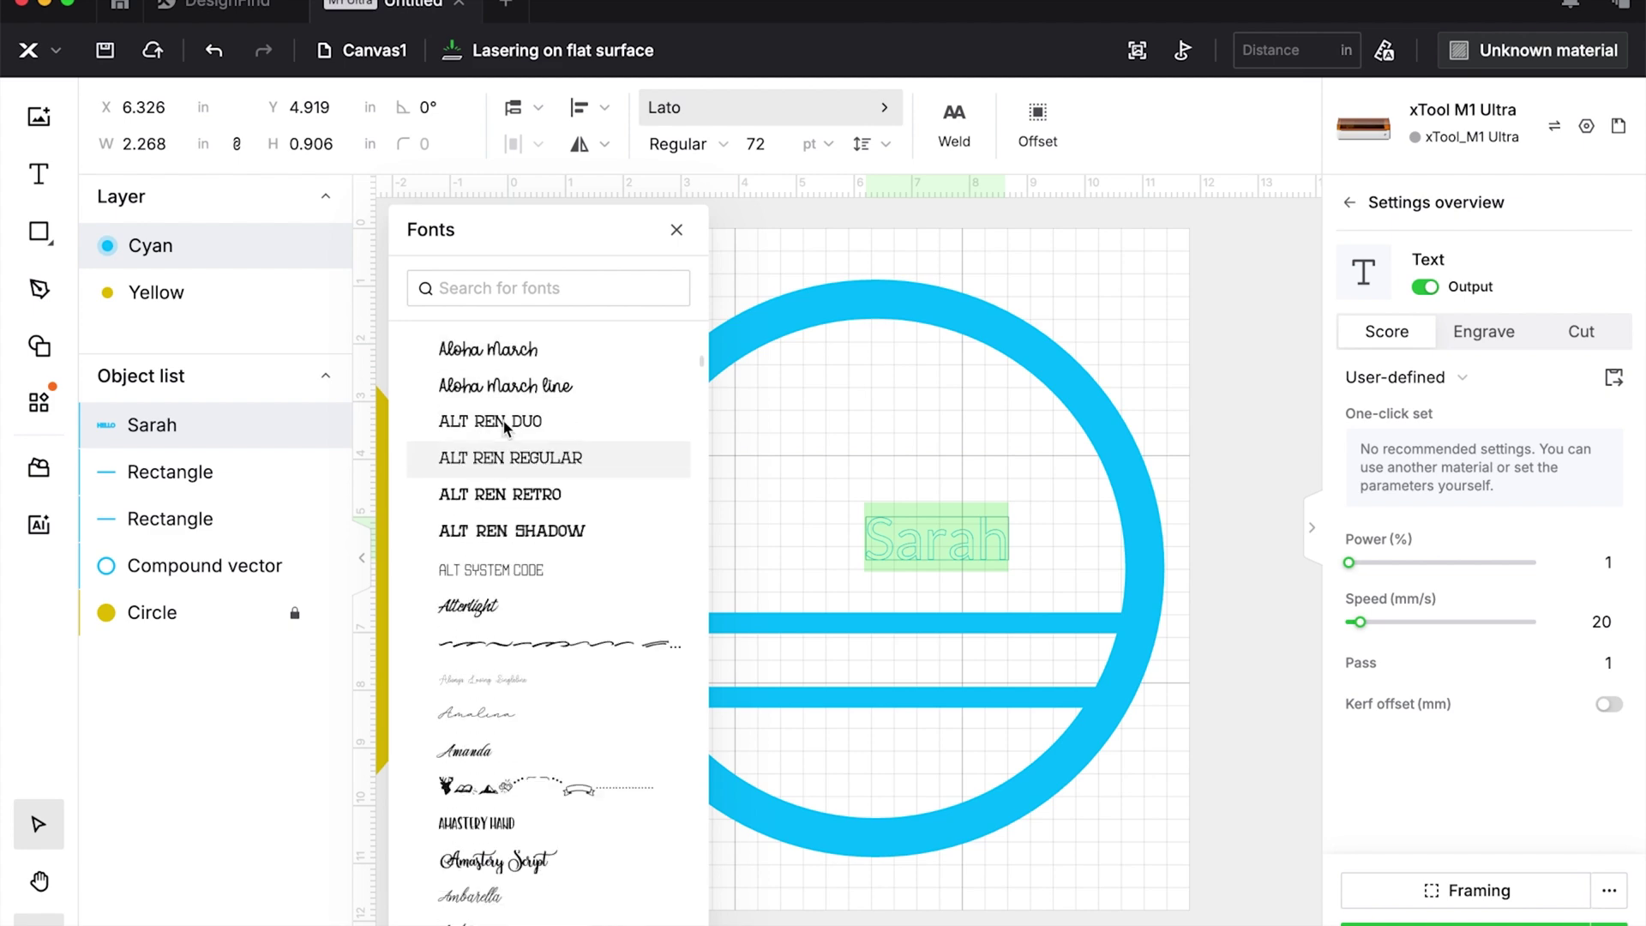
scroll(508, 418, up, 7)
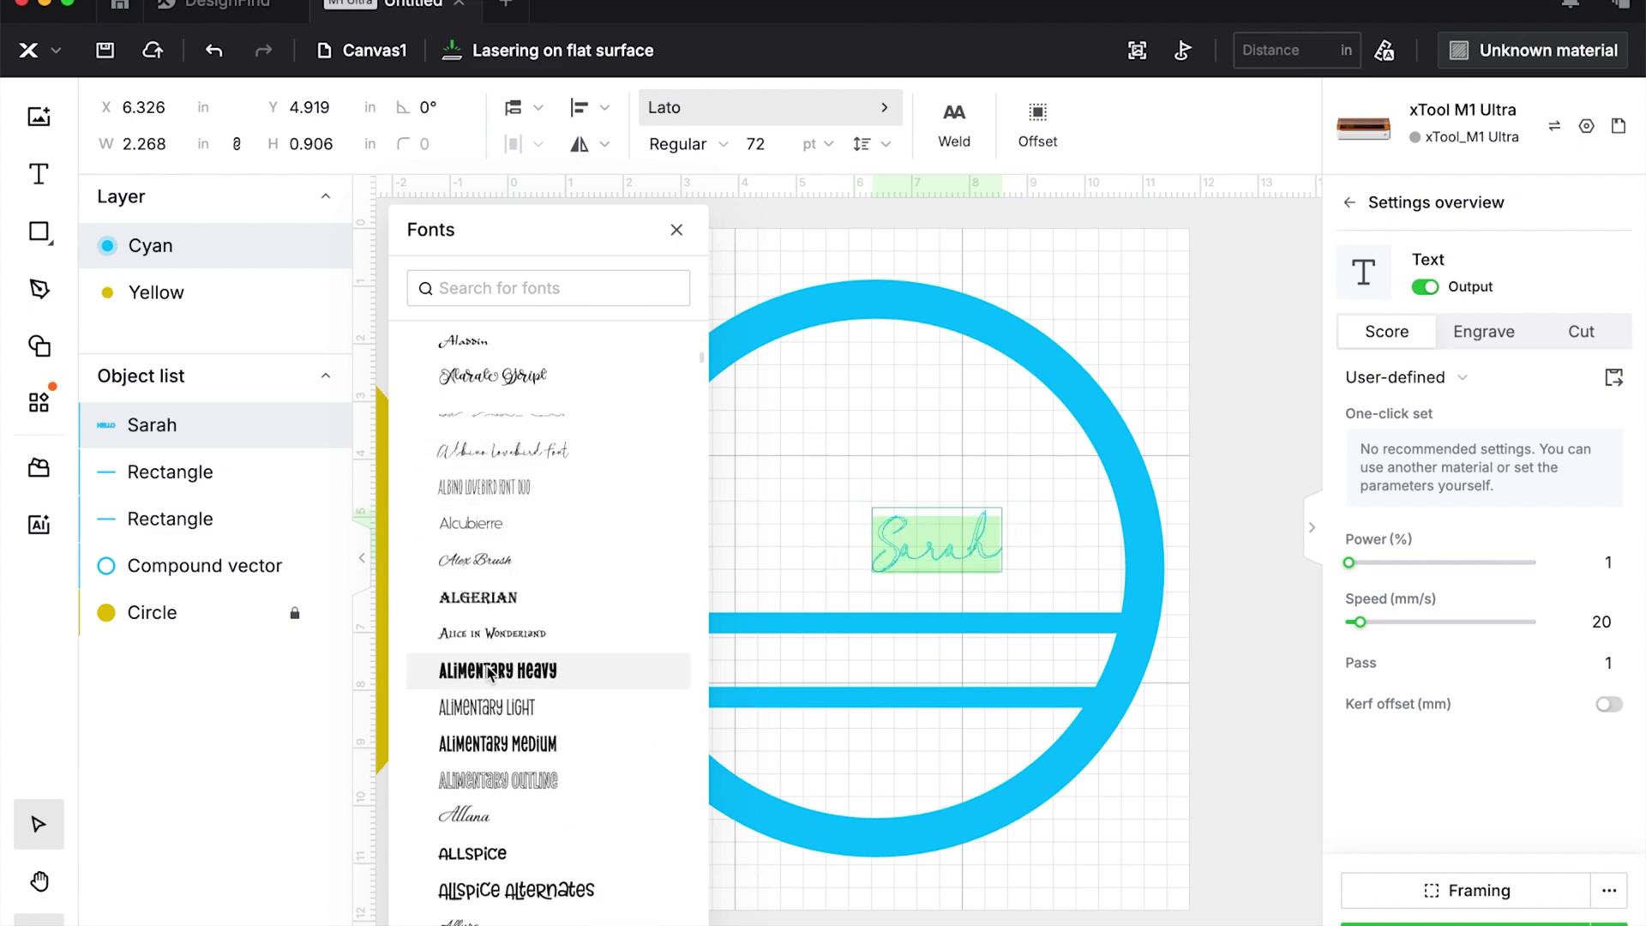
click(516, 672)
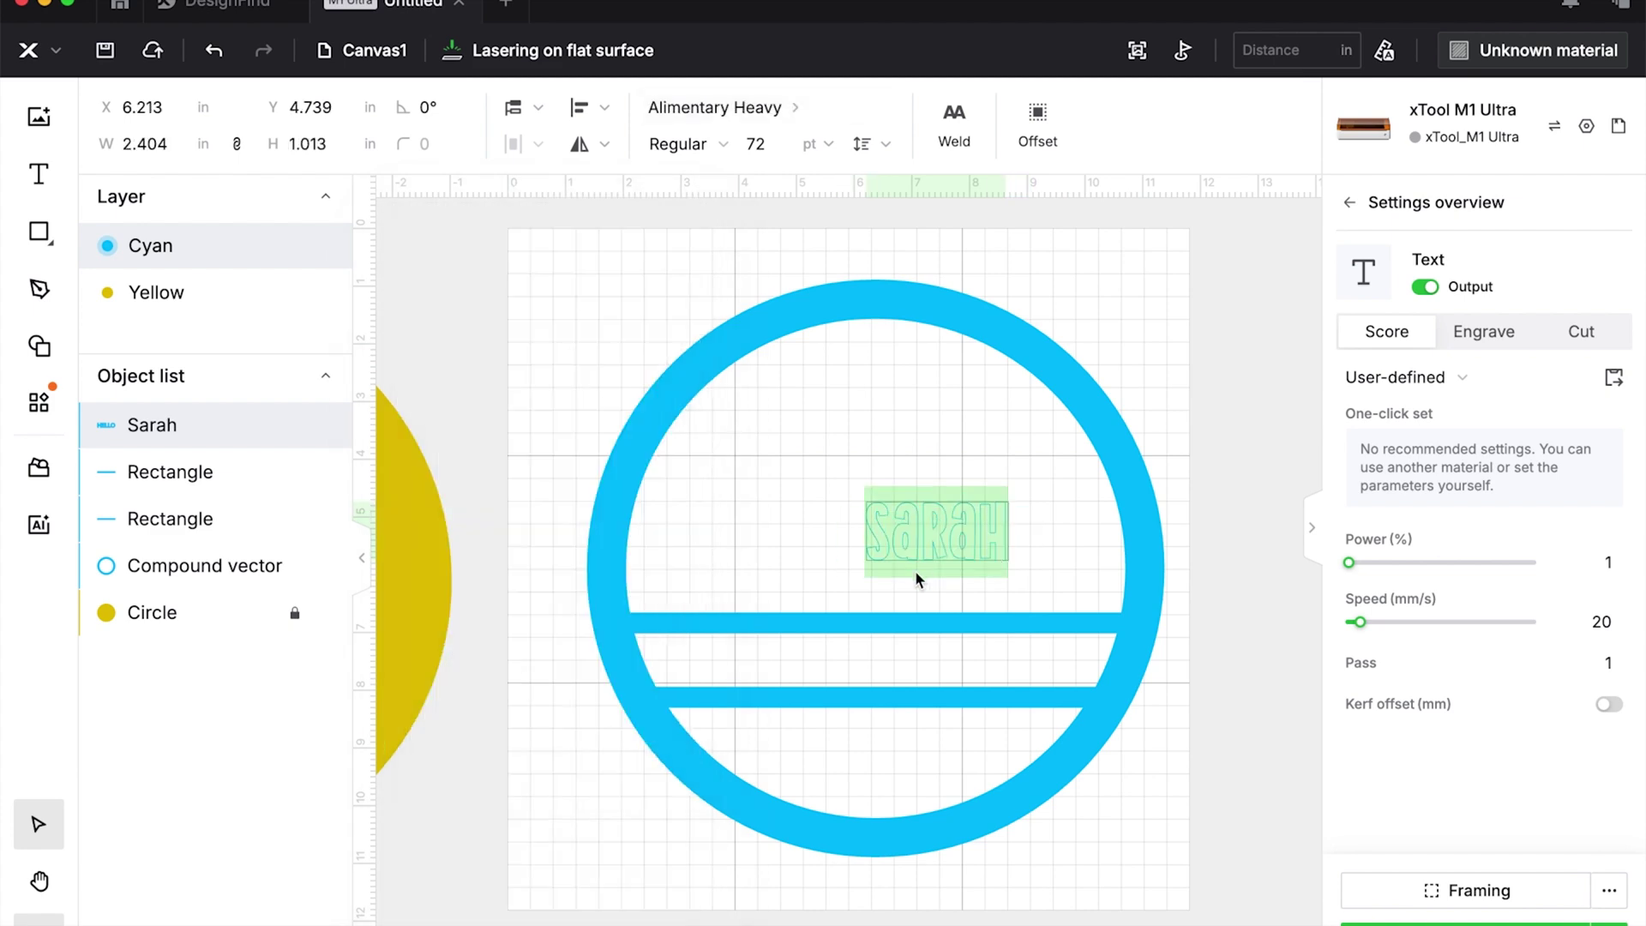
click(1464, 332)
click(888, 551)
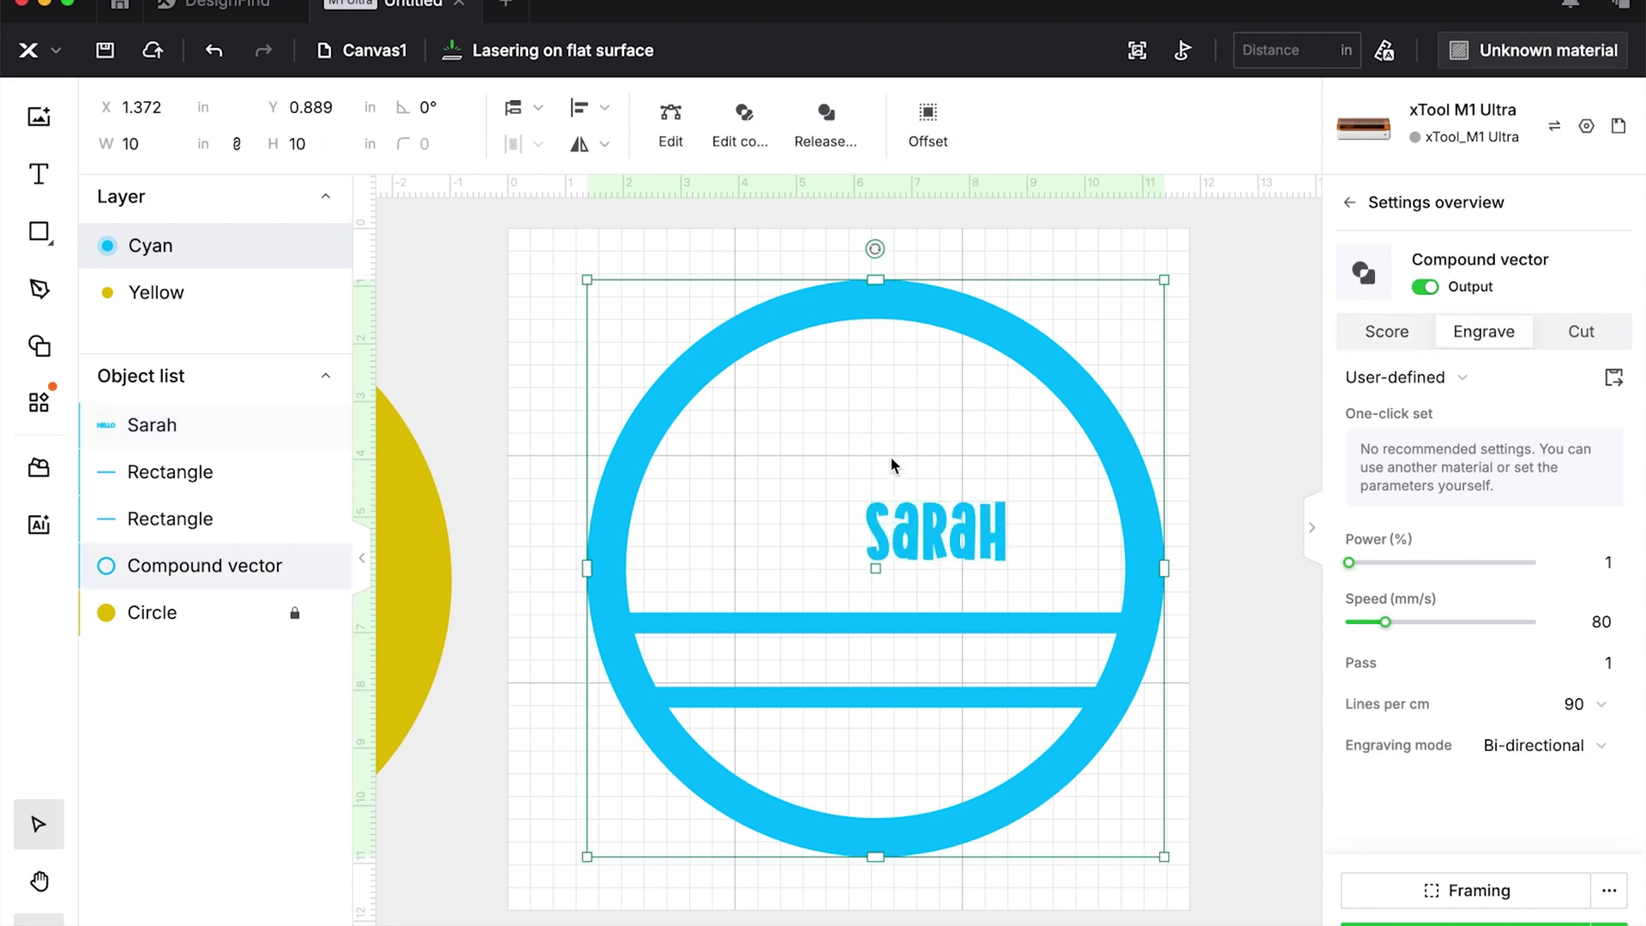
click(987, 538)
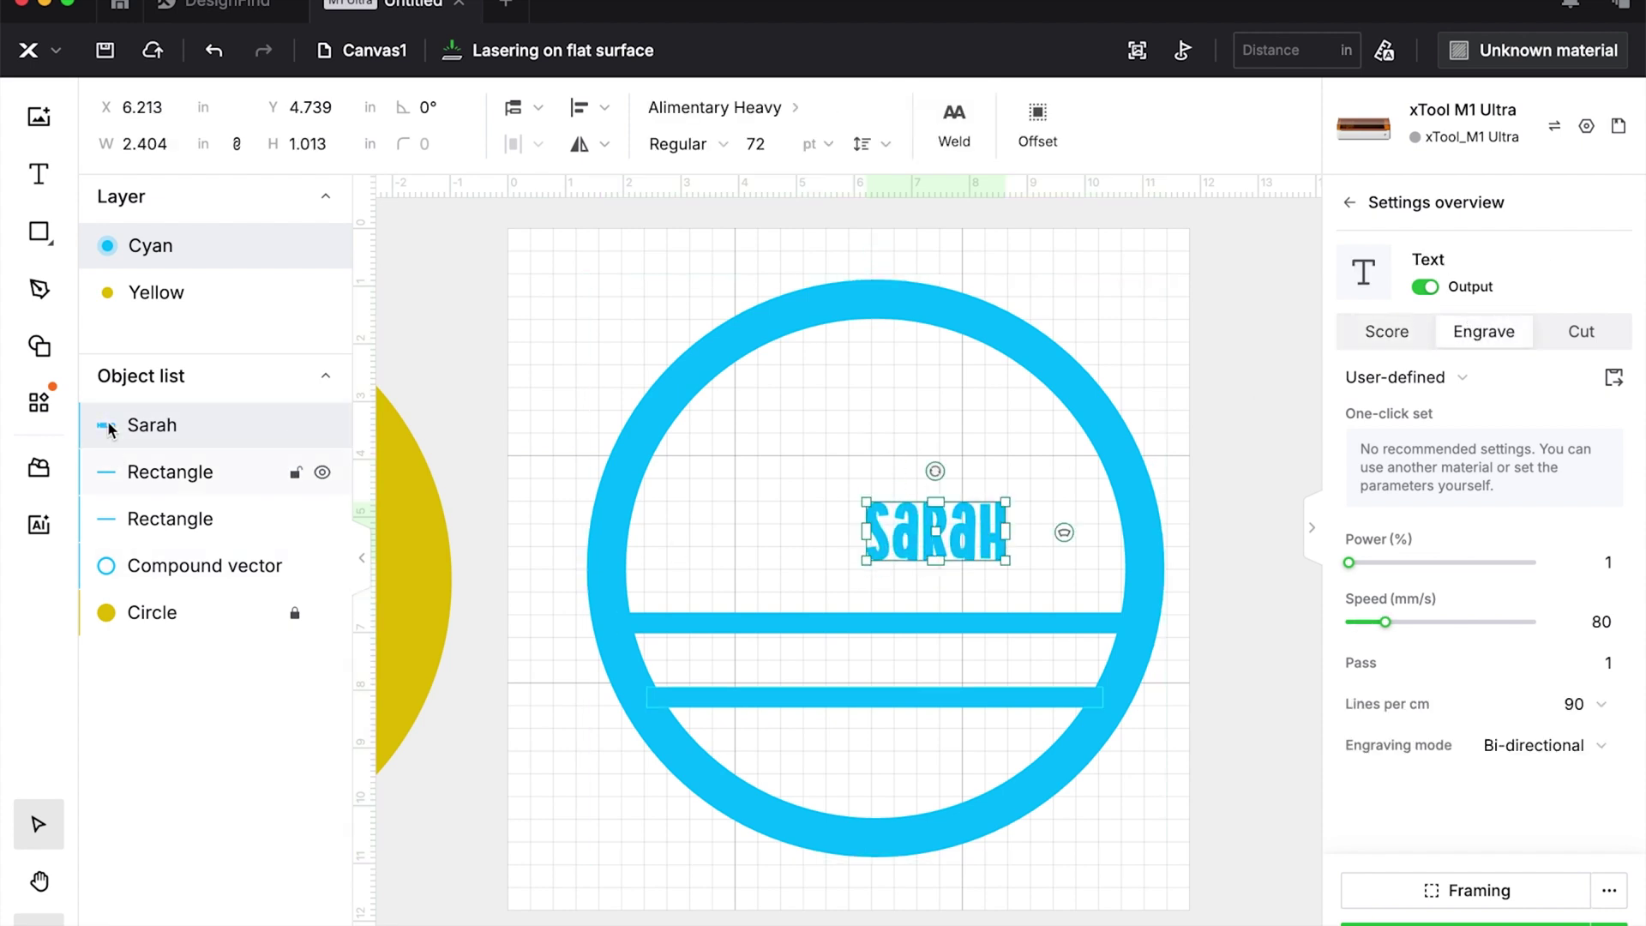
Enlarge Sarah and, with proportions unlocked, fit it to about 3.9 × 1.09 in between the bars.
drag(1009, 566, 941, 689)
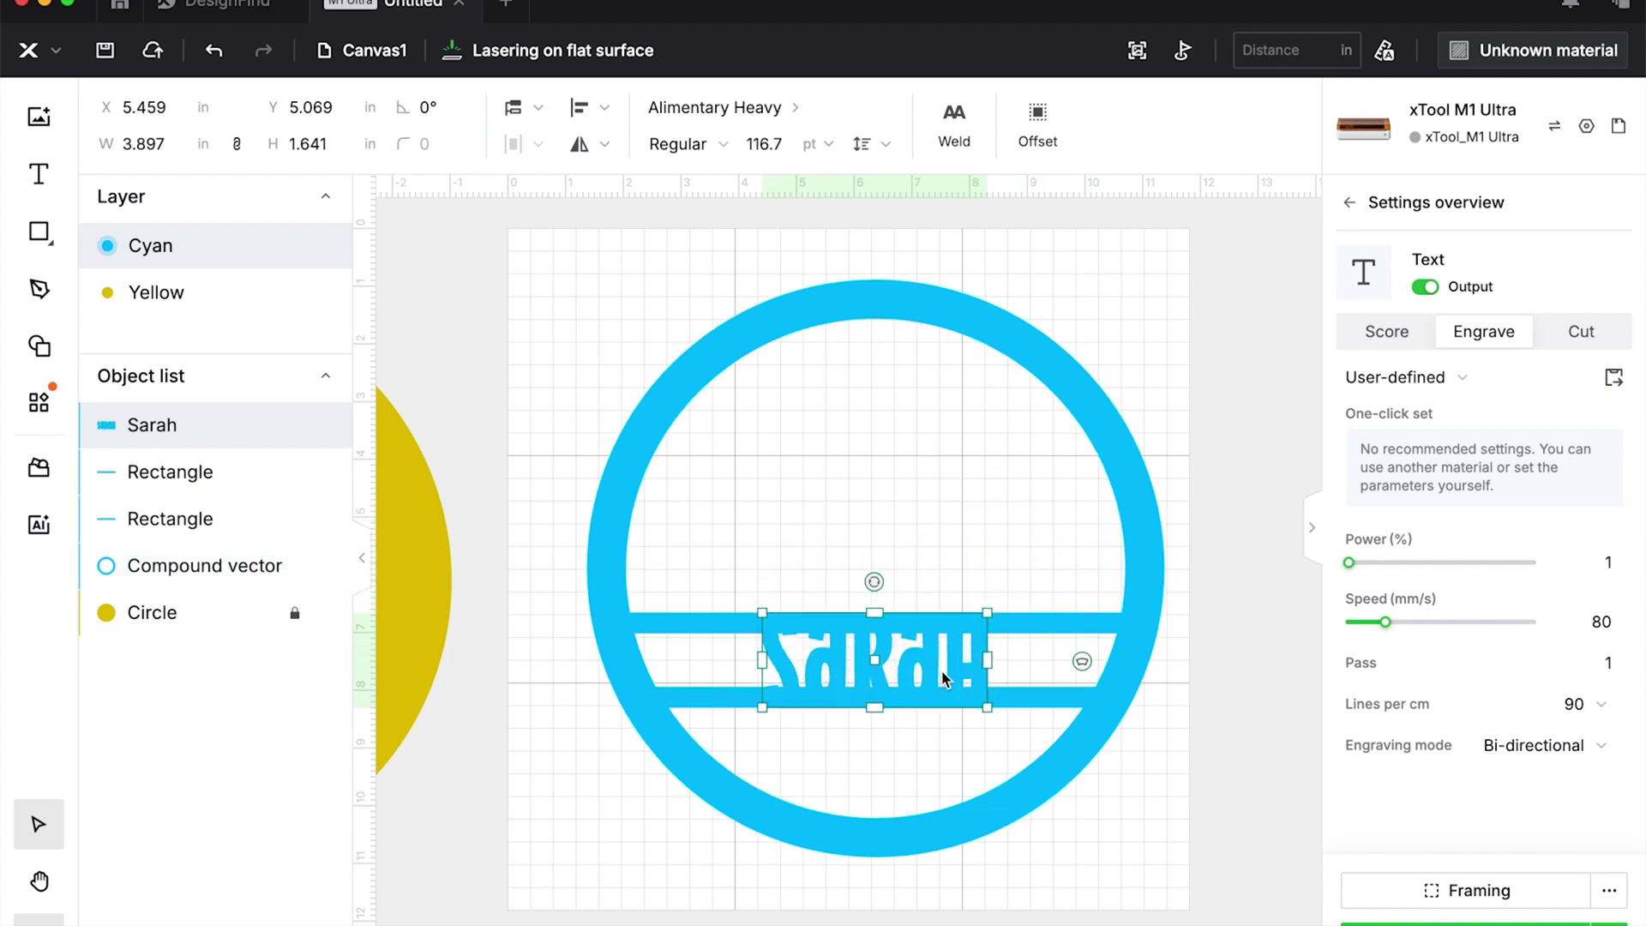
click(233, 147)
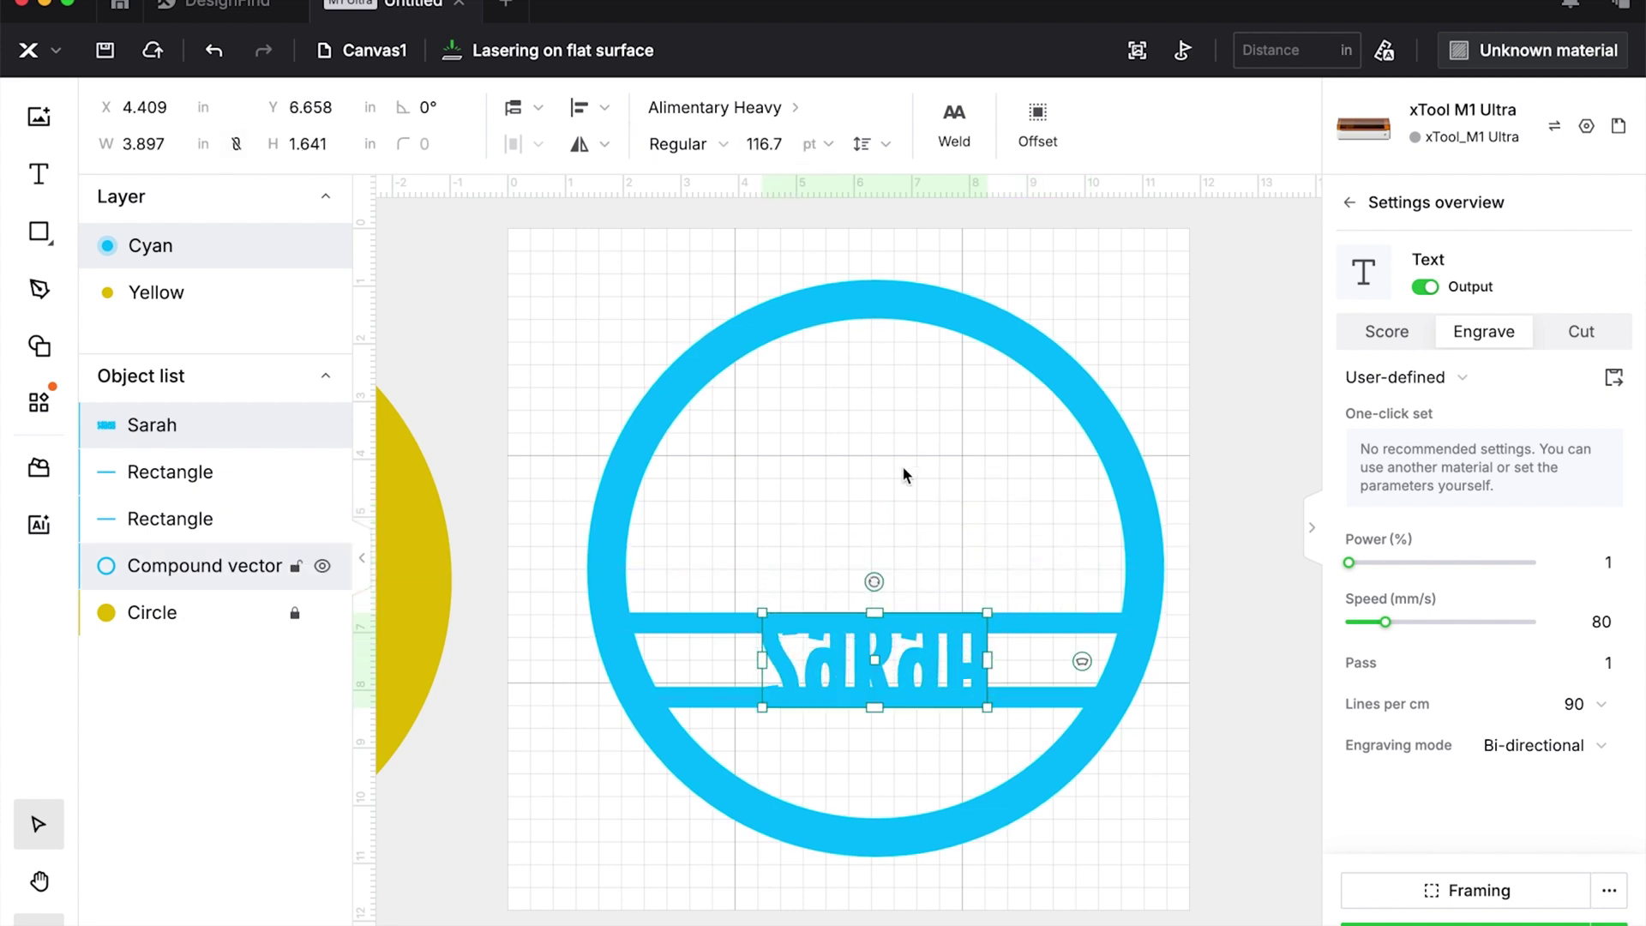
drag(883, 623, 883, 633)
key(Up)
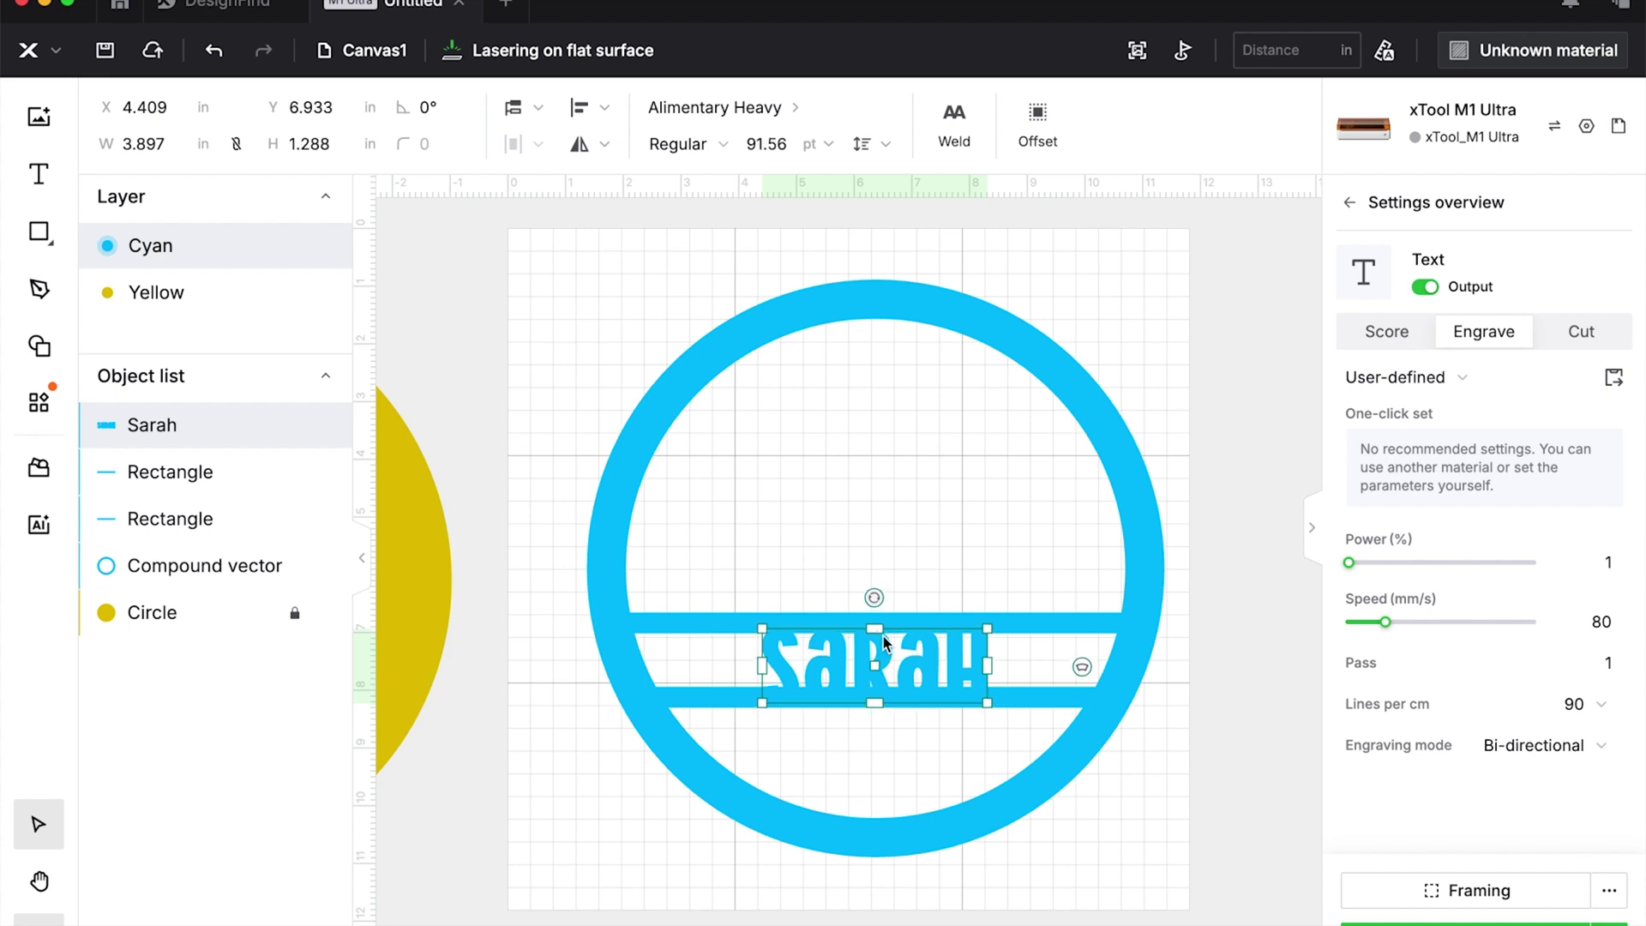
drag(878, 708, 877, 697)
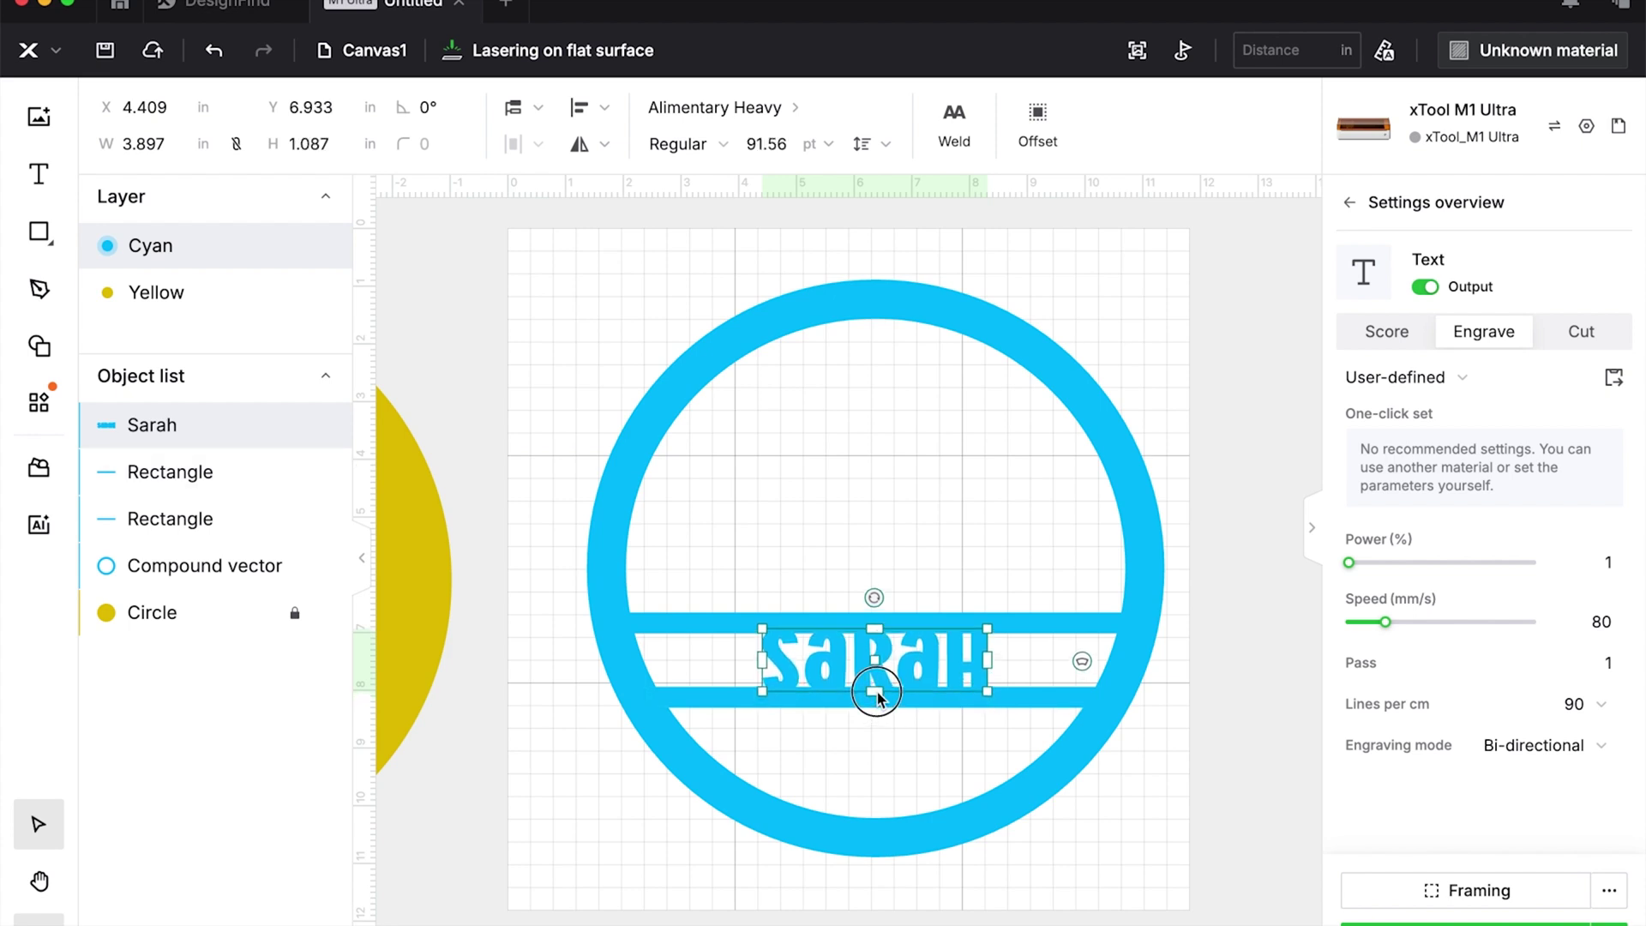
scroll(822, 652, up, 5)
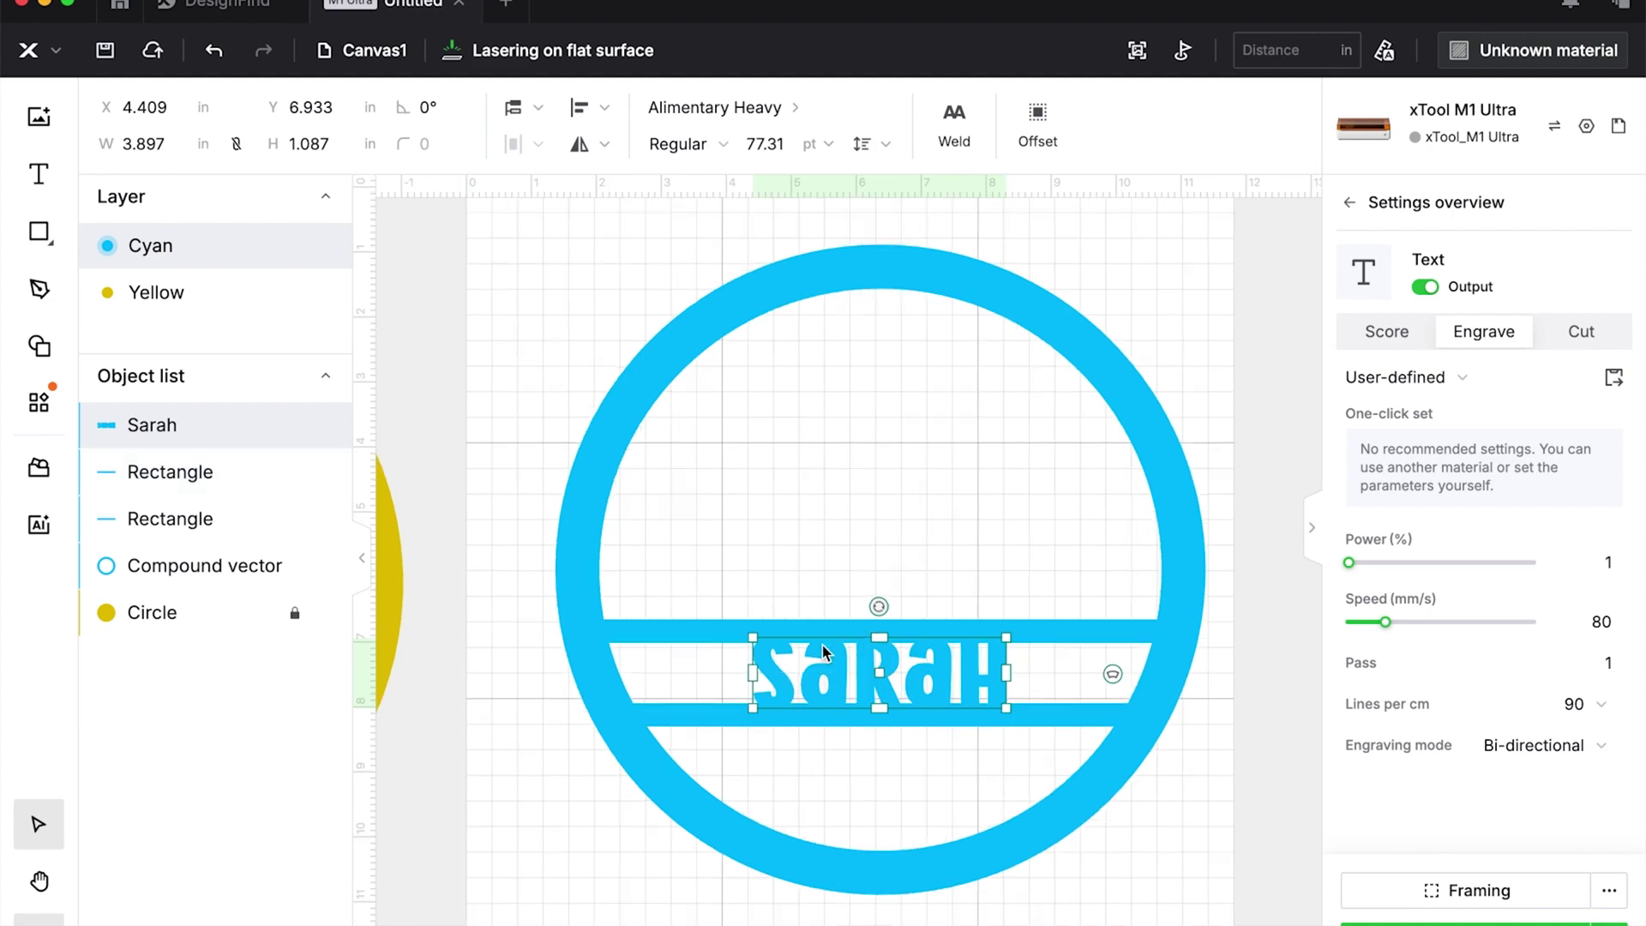
drag(823, 635, 752, 275)
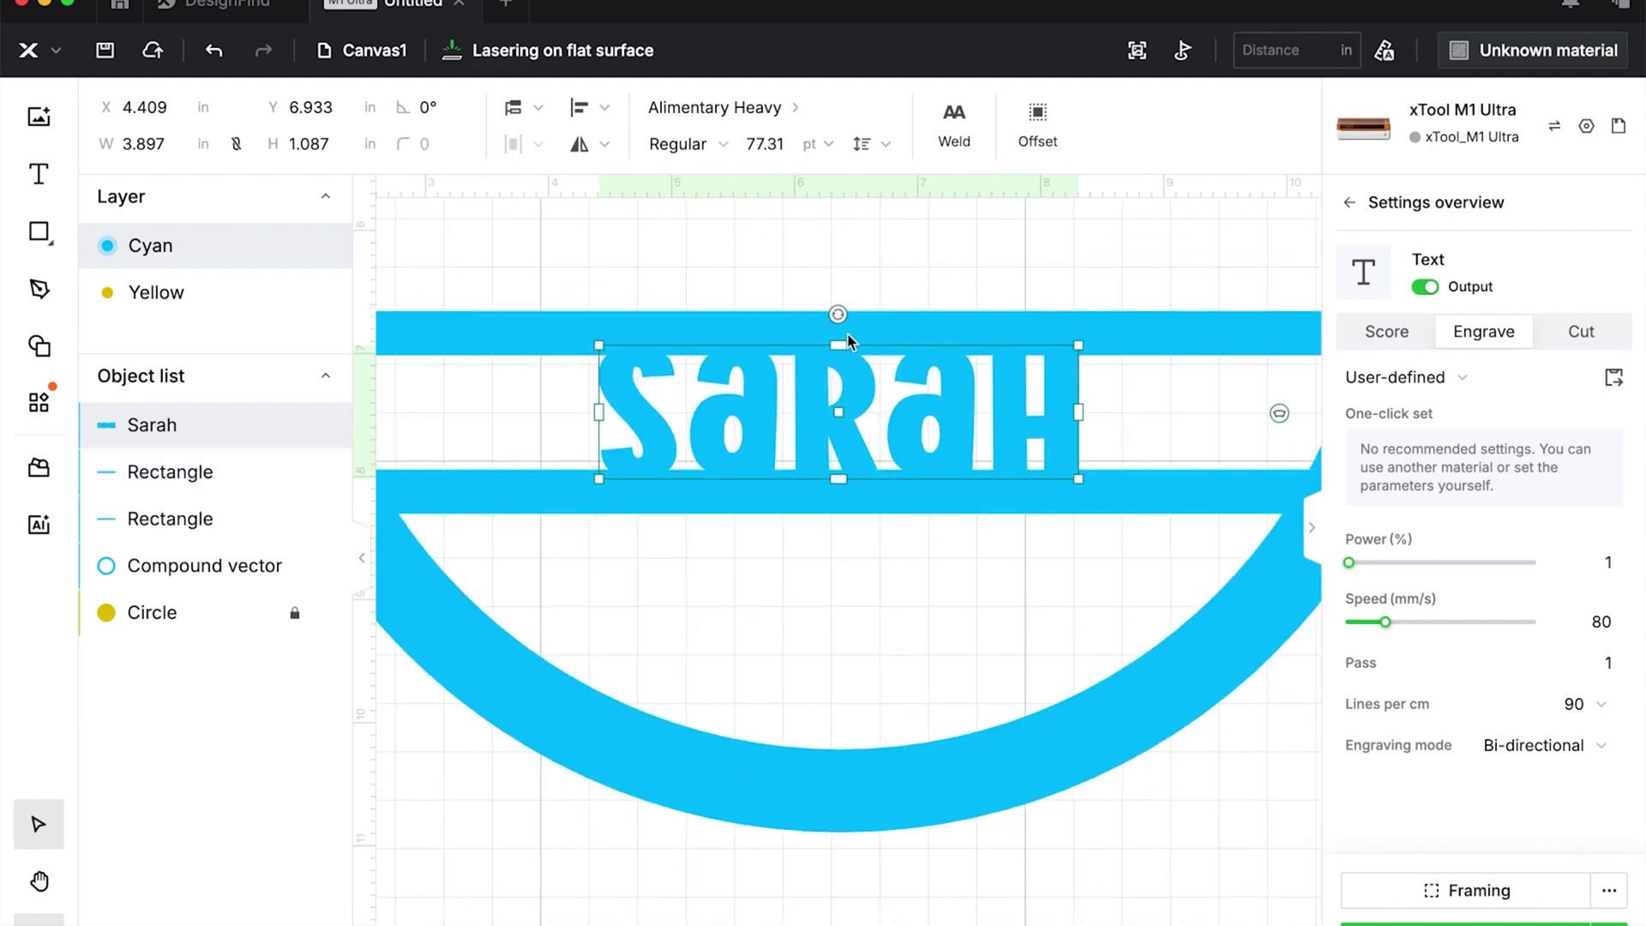
key(super+0)
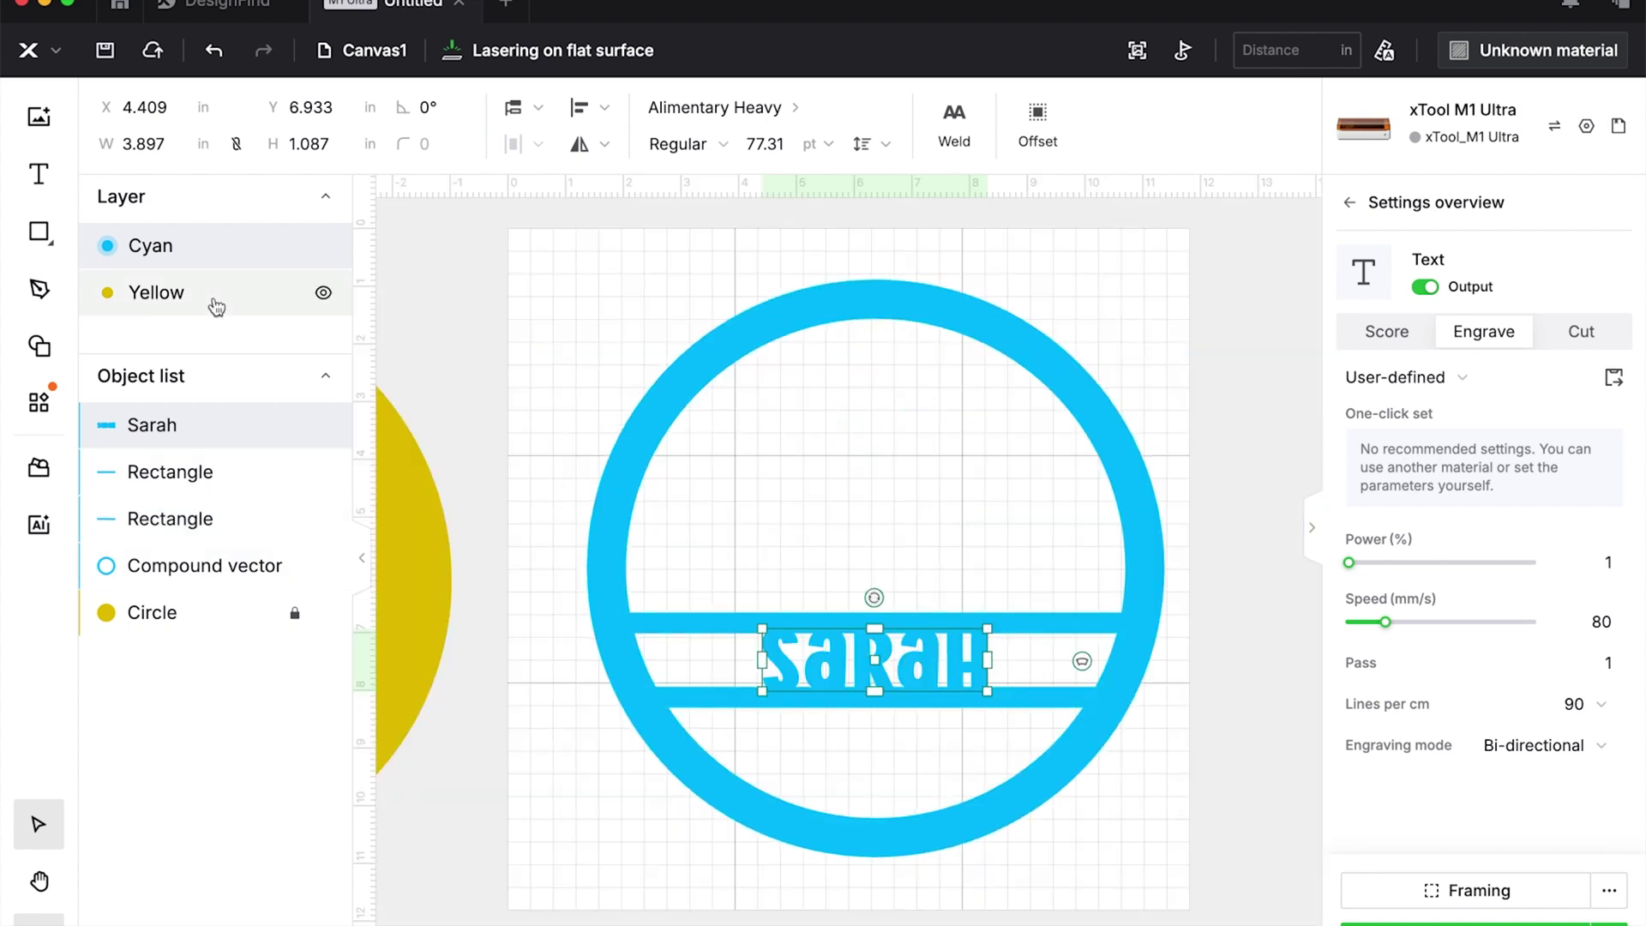
Add palm tree, monstera leaf, feather leaf and flower shapes from the Plant library.
click(34, 353)
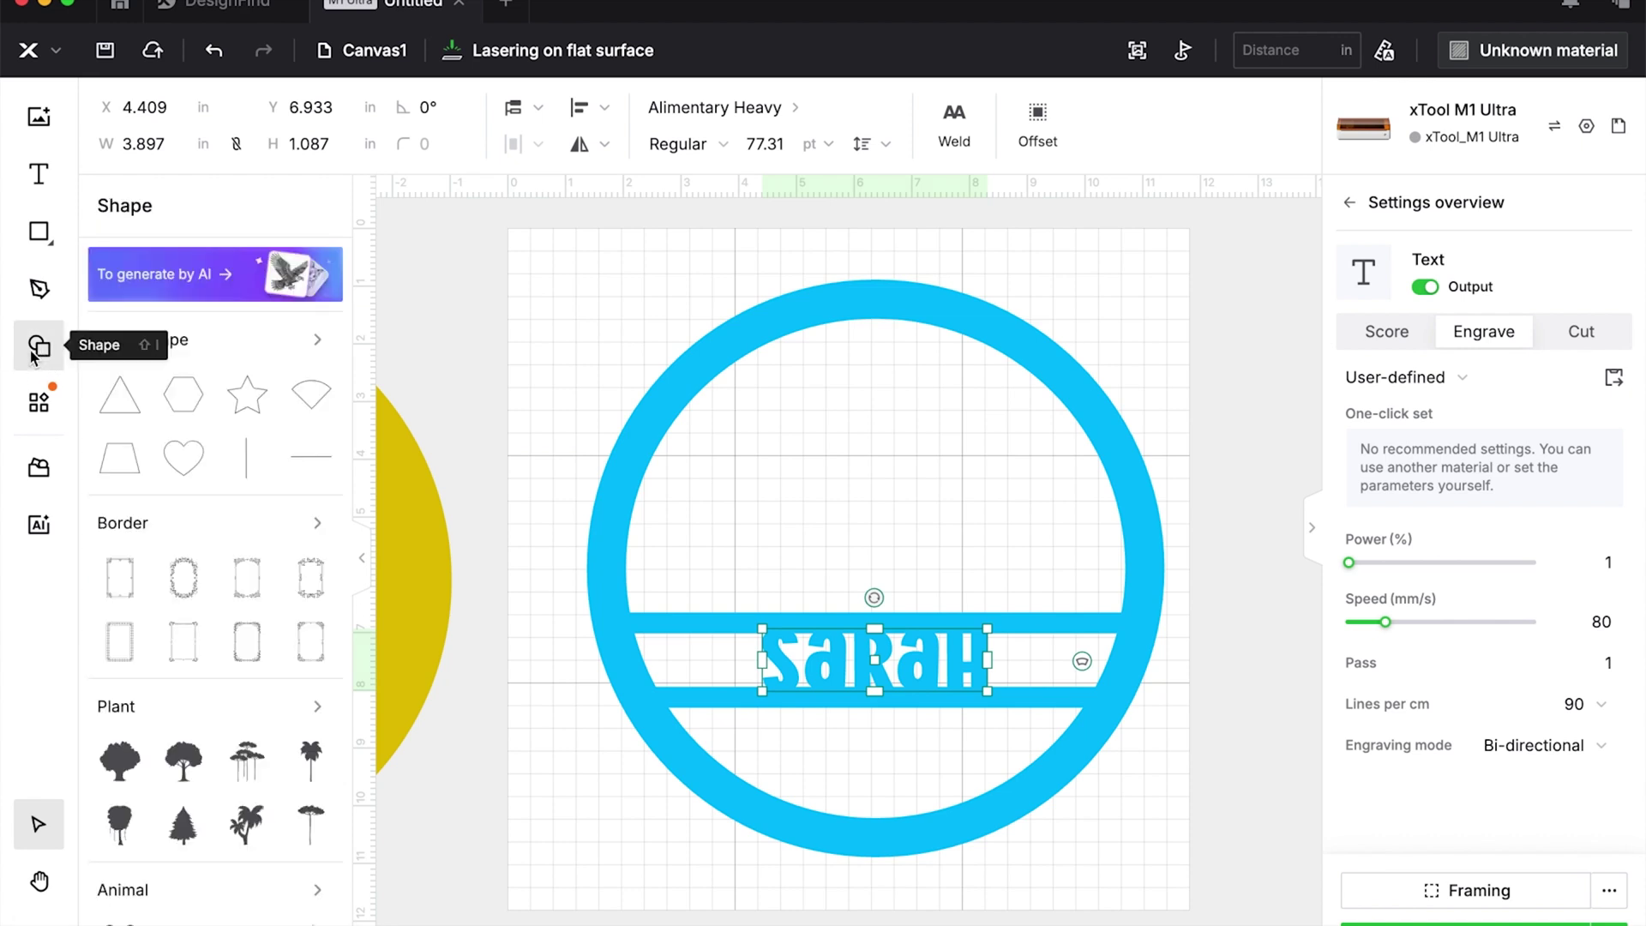
scroll(258, 600, down, 1)
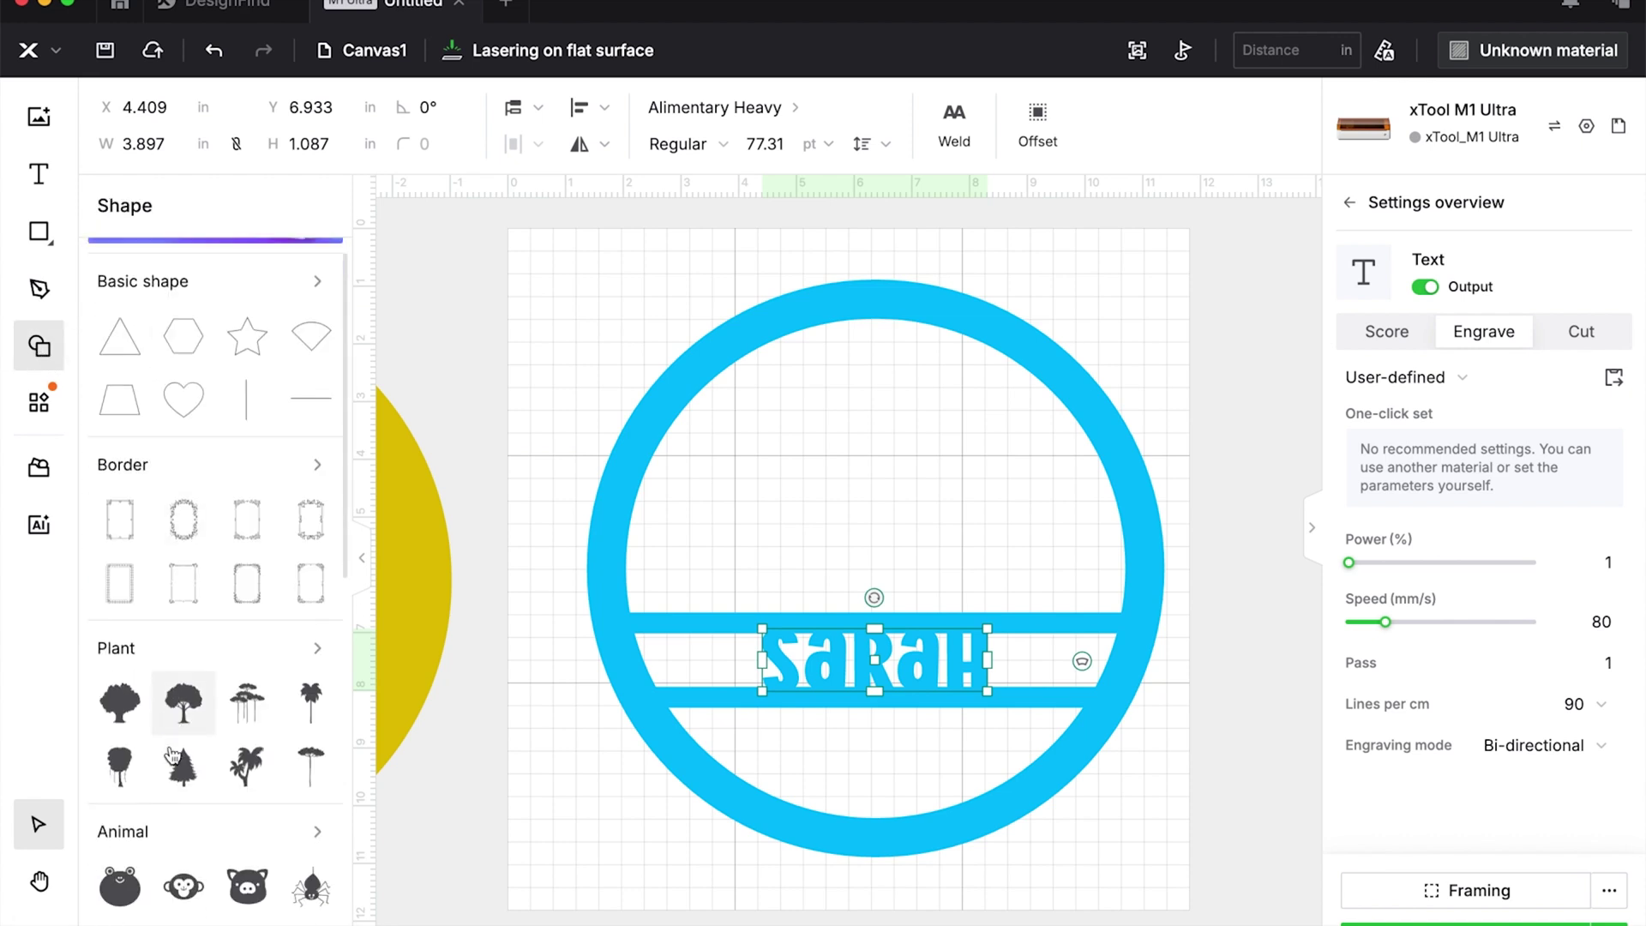
click(317, 639)
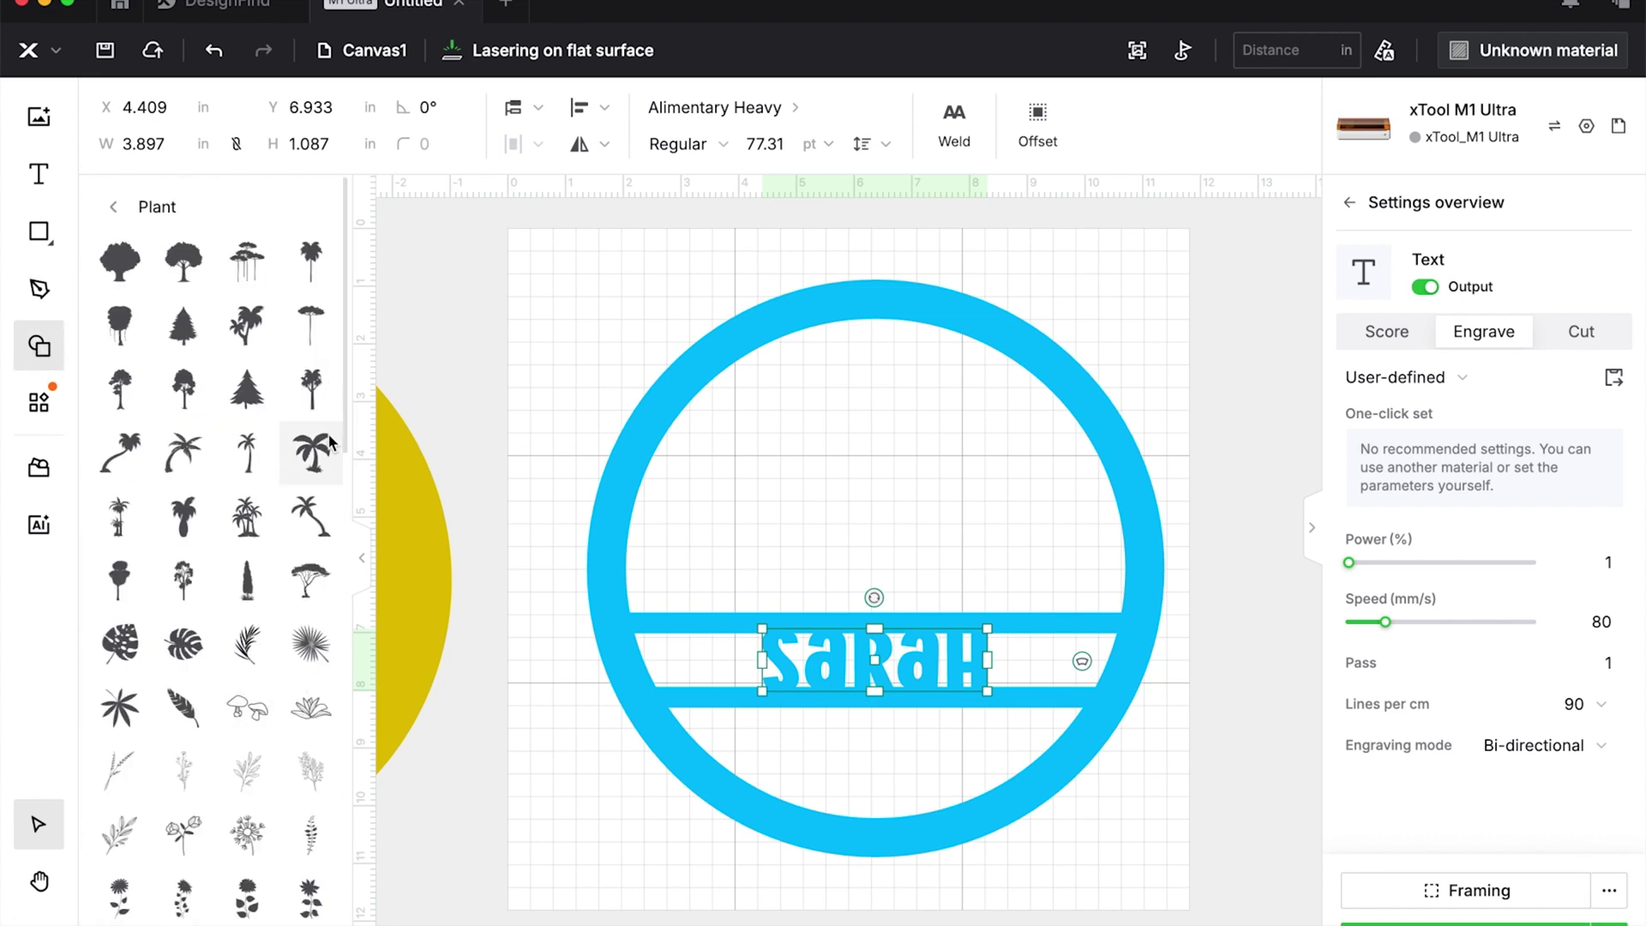
click(324, 464)
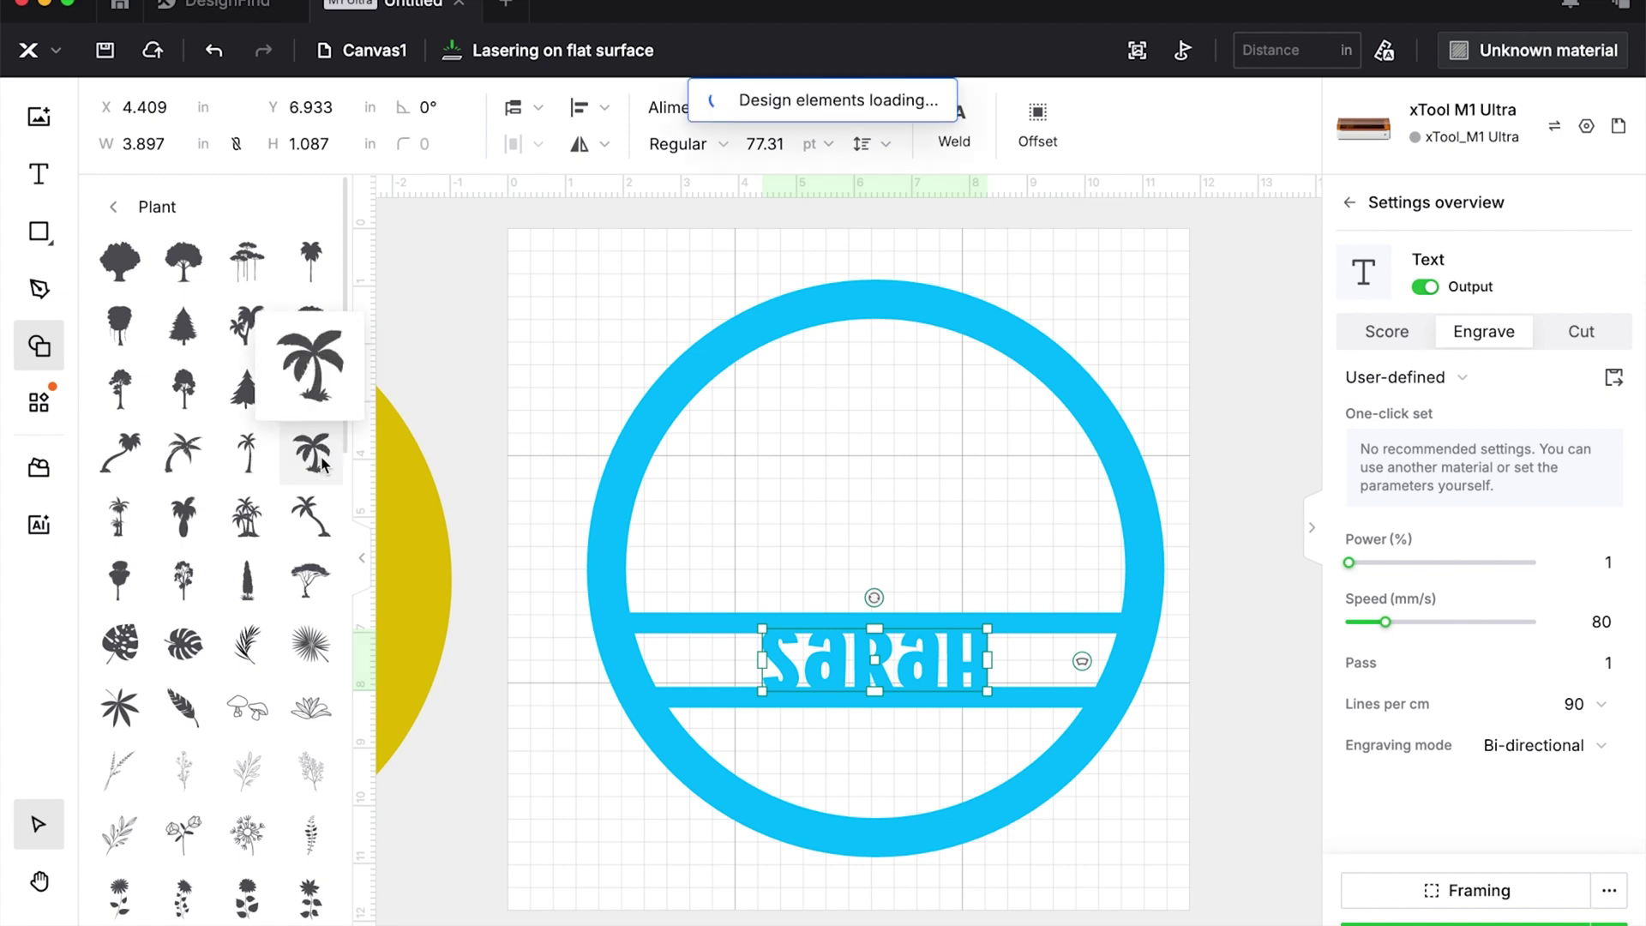
click(179, 643)
scroll(185, 651, down, 1)
click(184, 652)
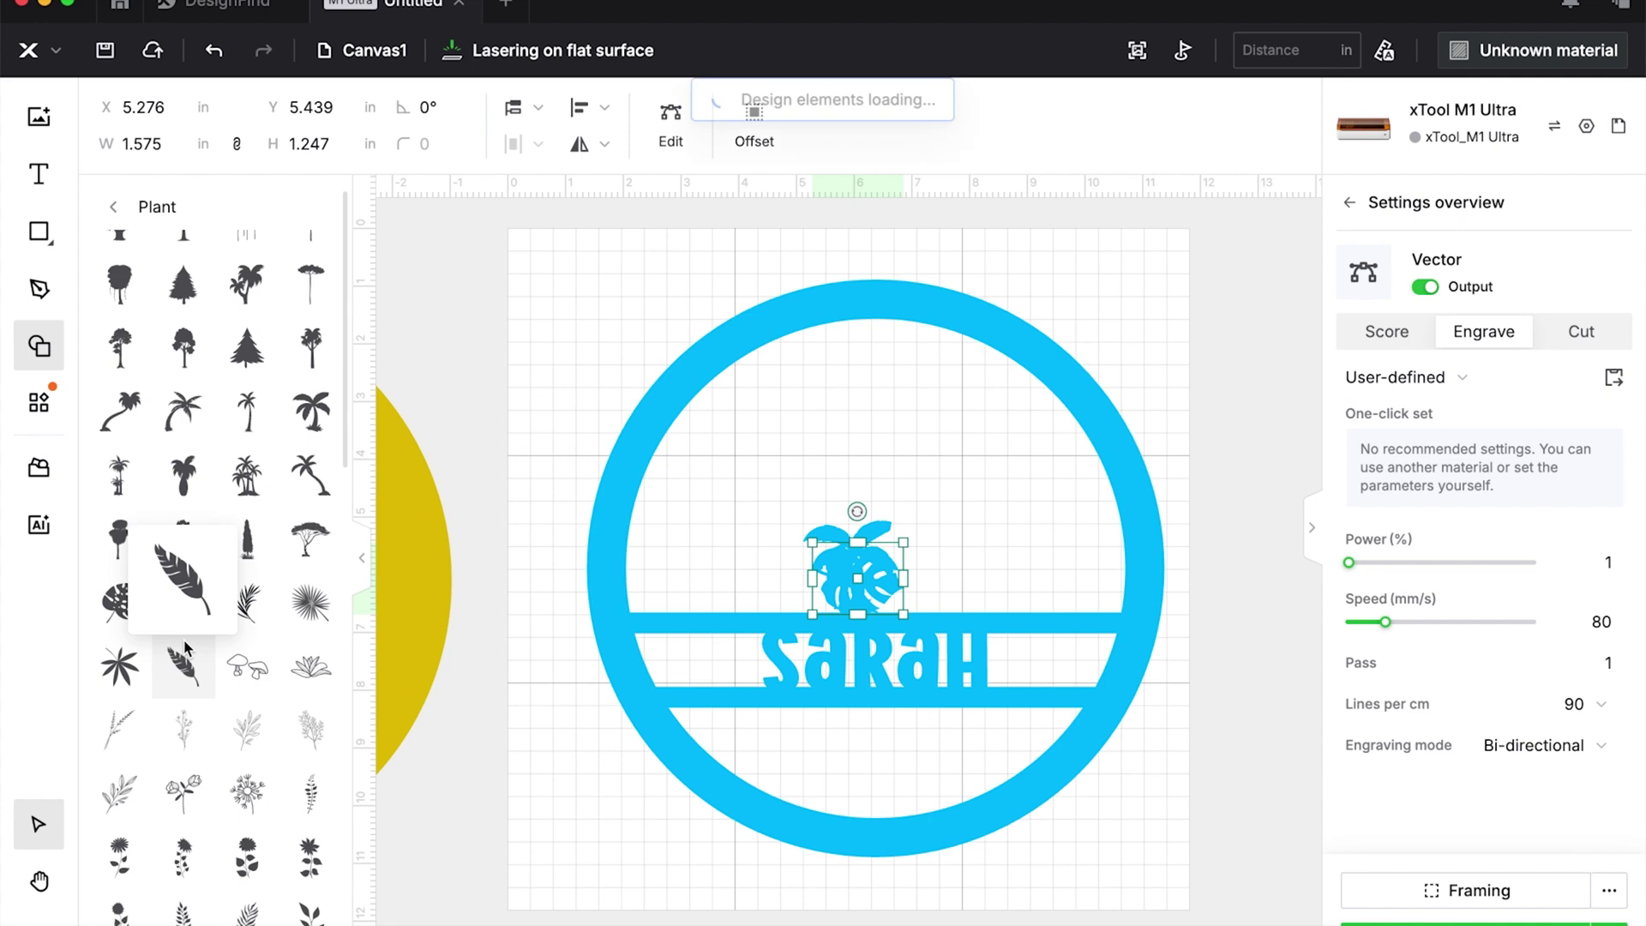
scroll(185, 649, down, 5)
scroll(185, 649, down, 3)
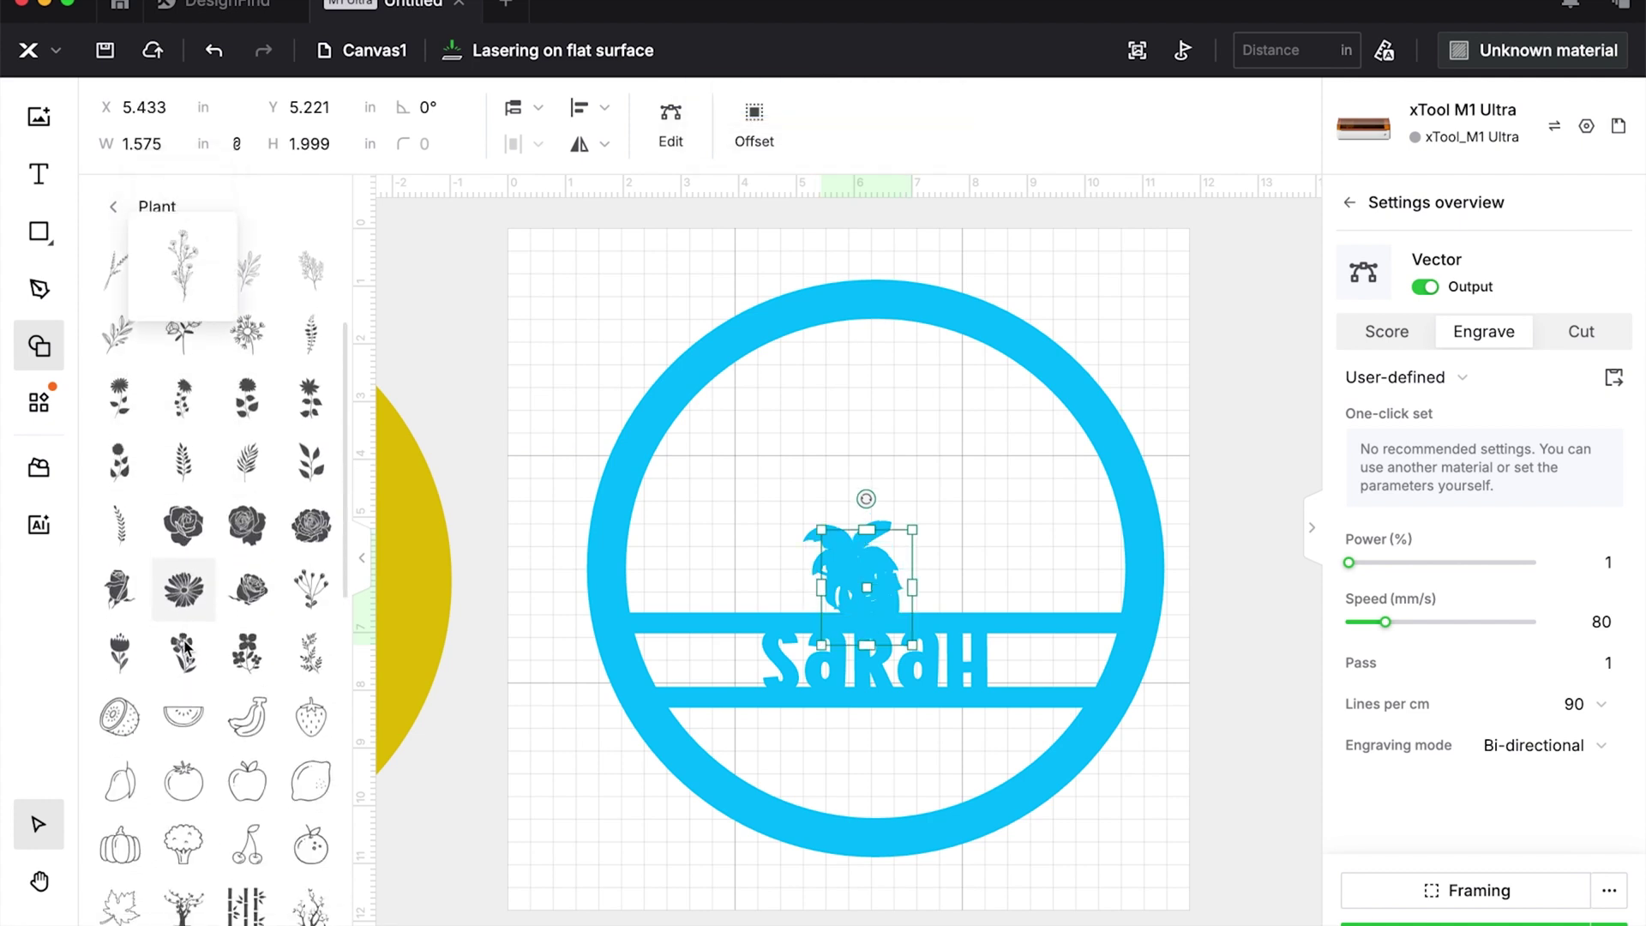
scroll(185, 649, down, 6)
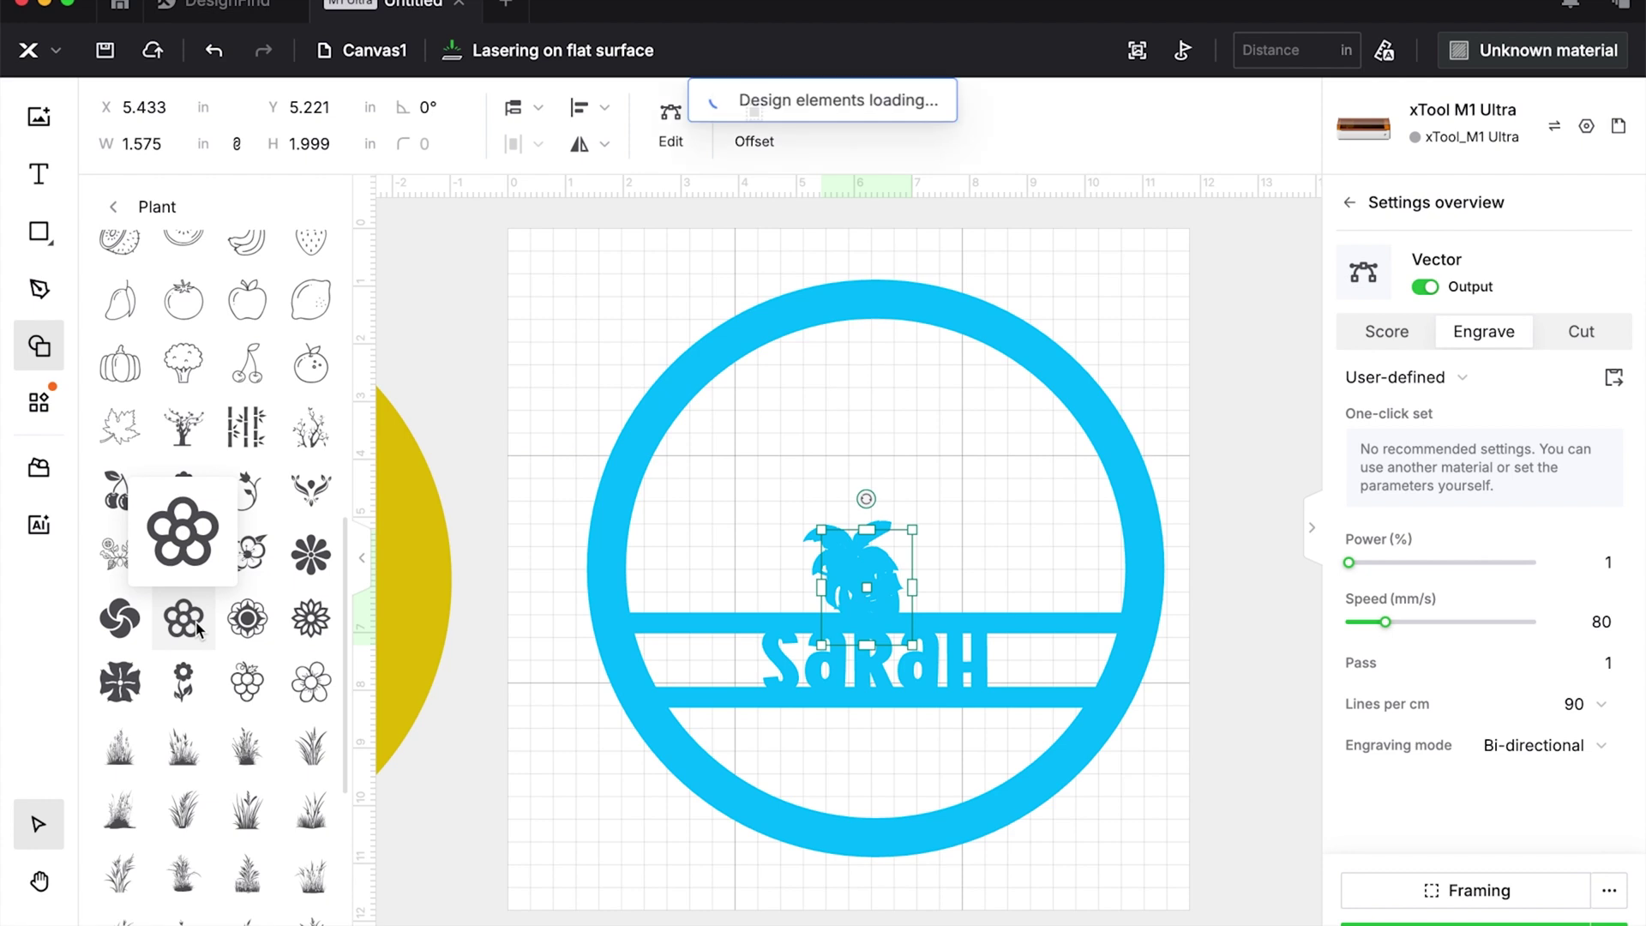
click(196, 629)
scroll(197, 630, down, 3)
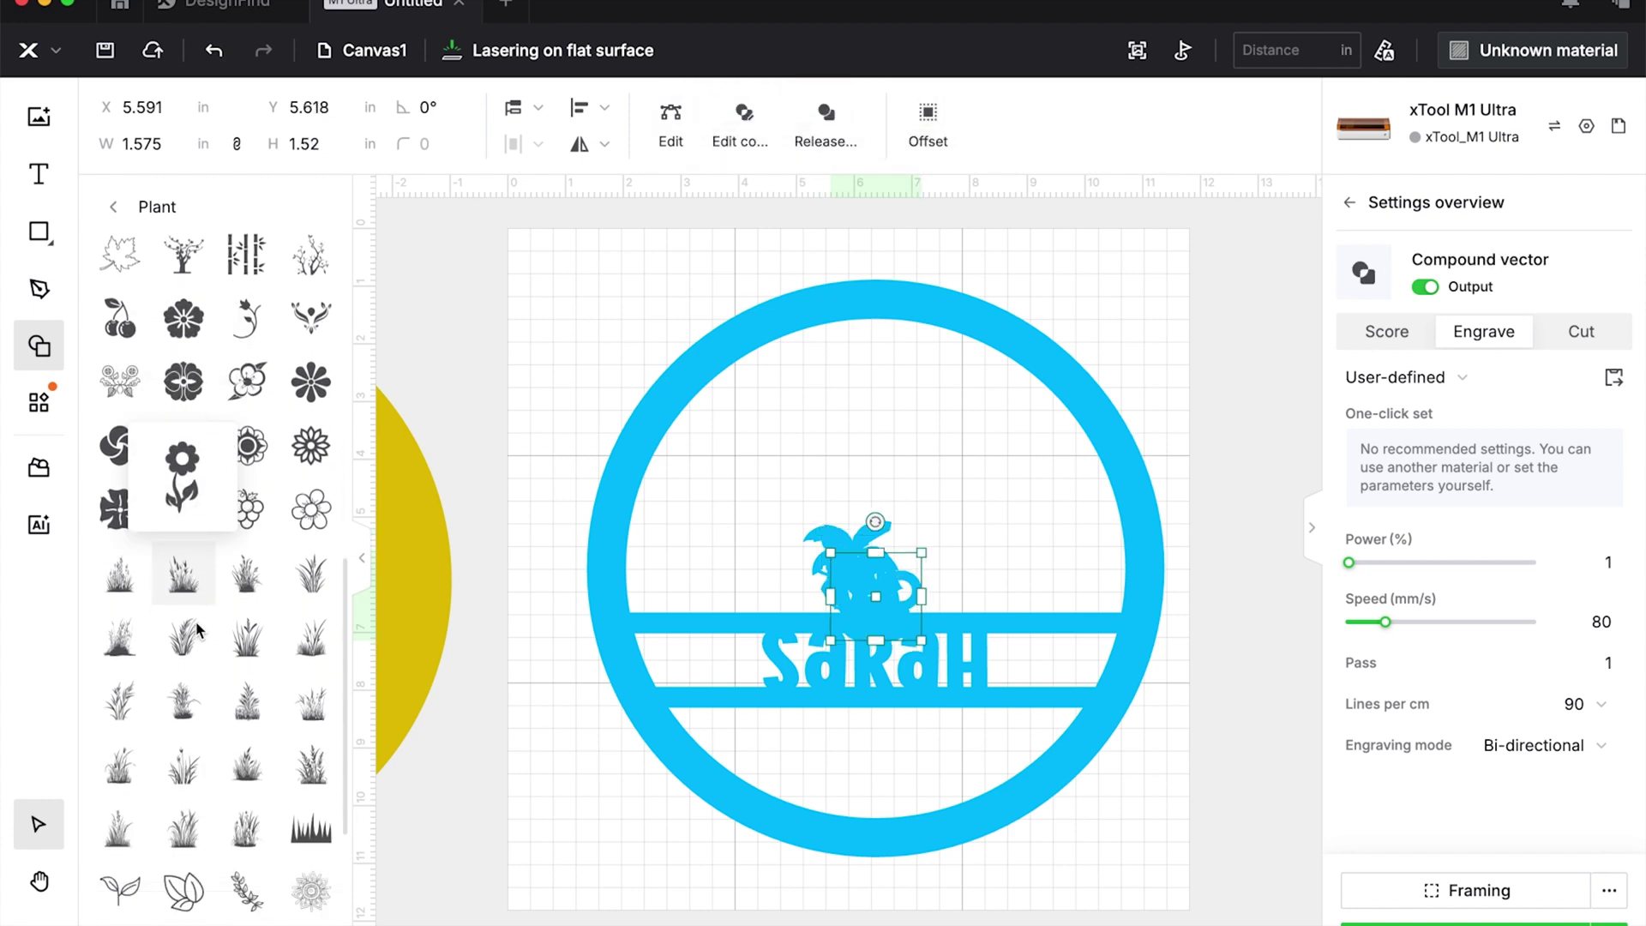
Spread the four plant shapes out to the right of the ring.
drag(870, 591, 994, 557)
click(803, 597)
drag(804, 597, 673, 592)
drag(857, 566, 823, 391)
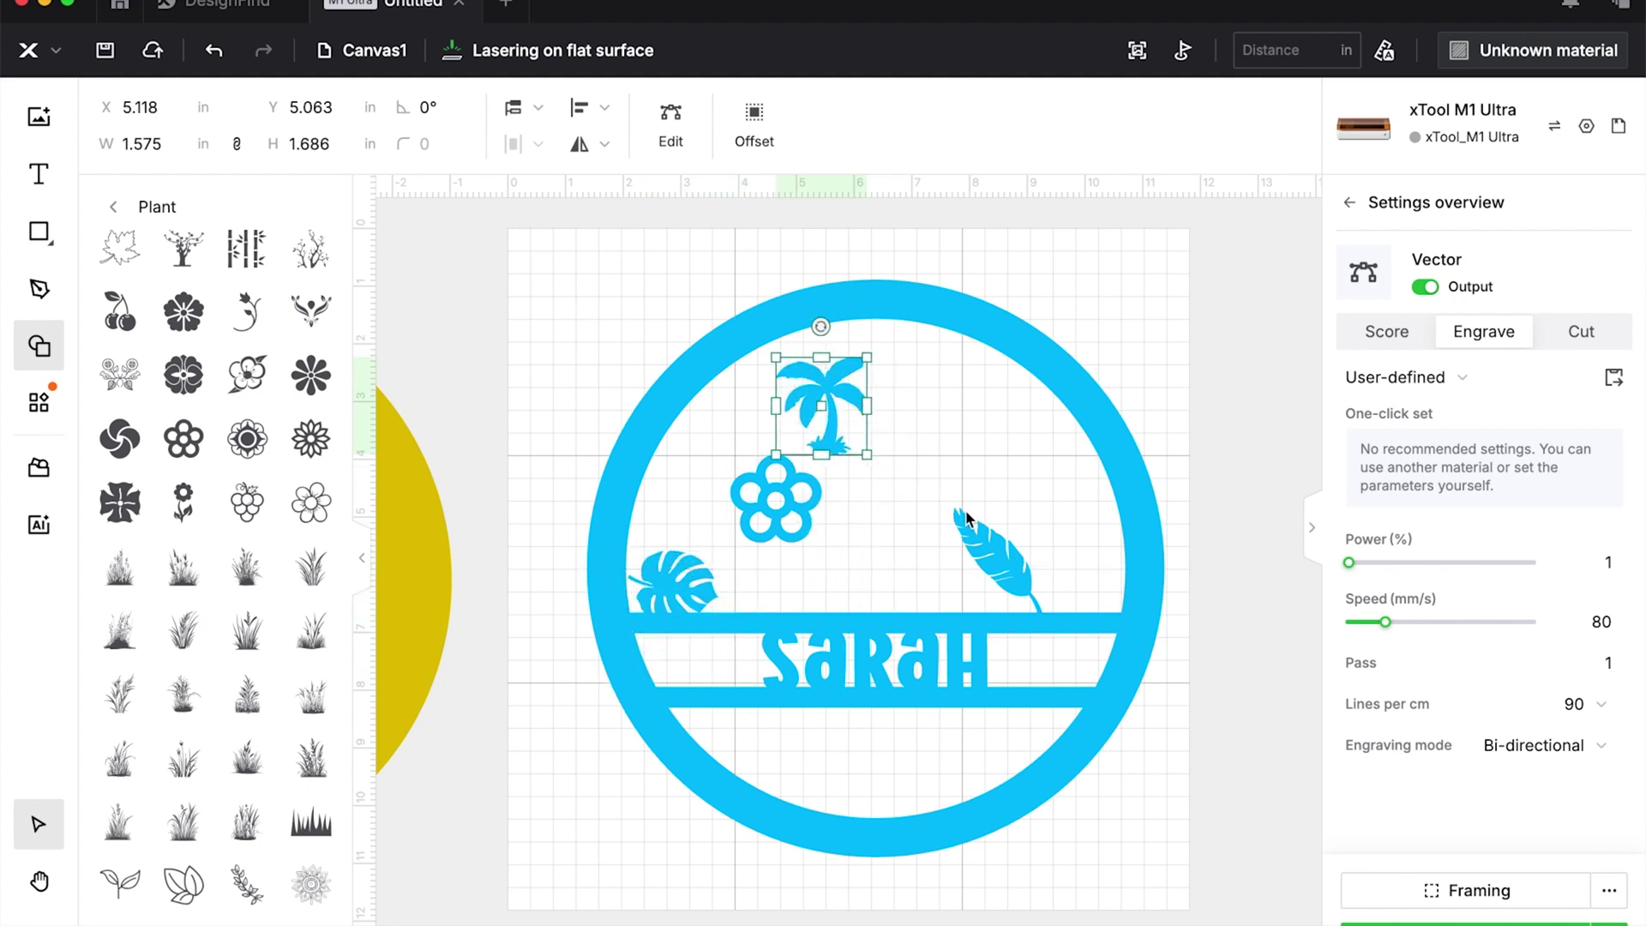
drag(999, 557, 1234, 441)
drag(776, 498, 1234, 594)
click(673, 583)
drag(1066, 679, 1208, 722)
drag(823, 403, 1149, 293)
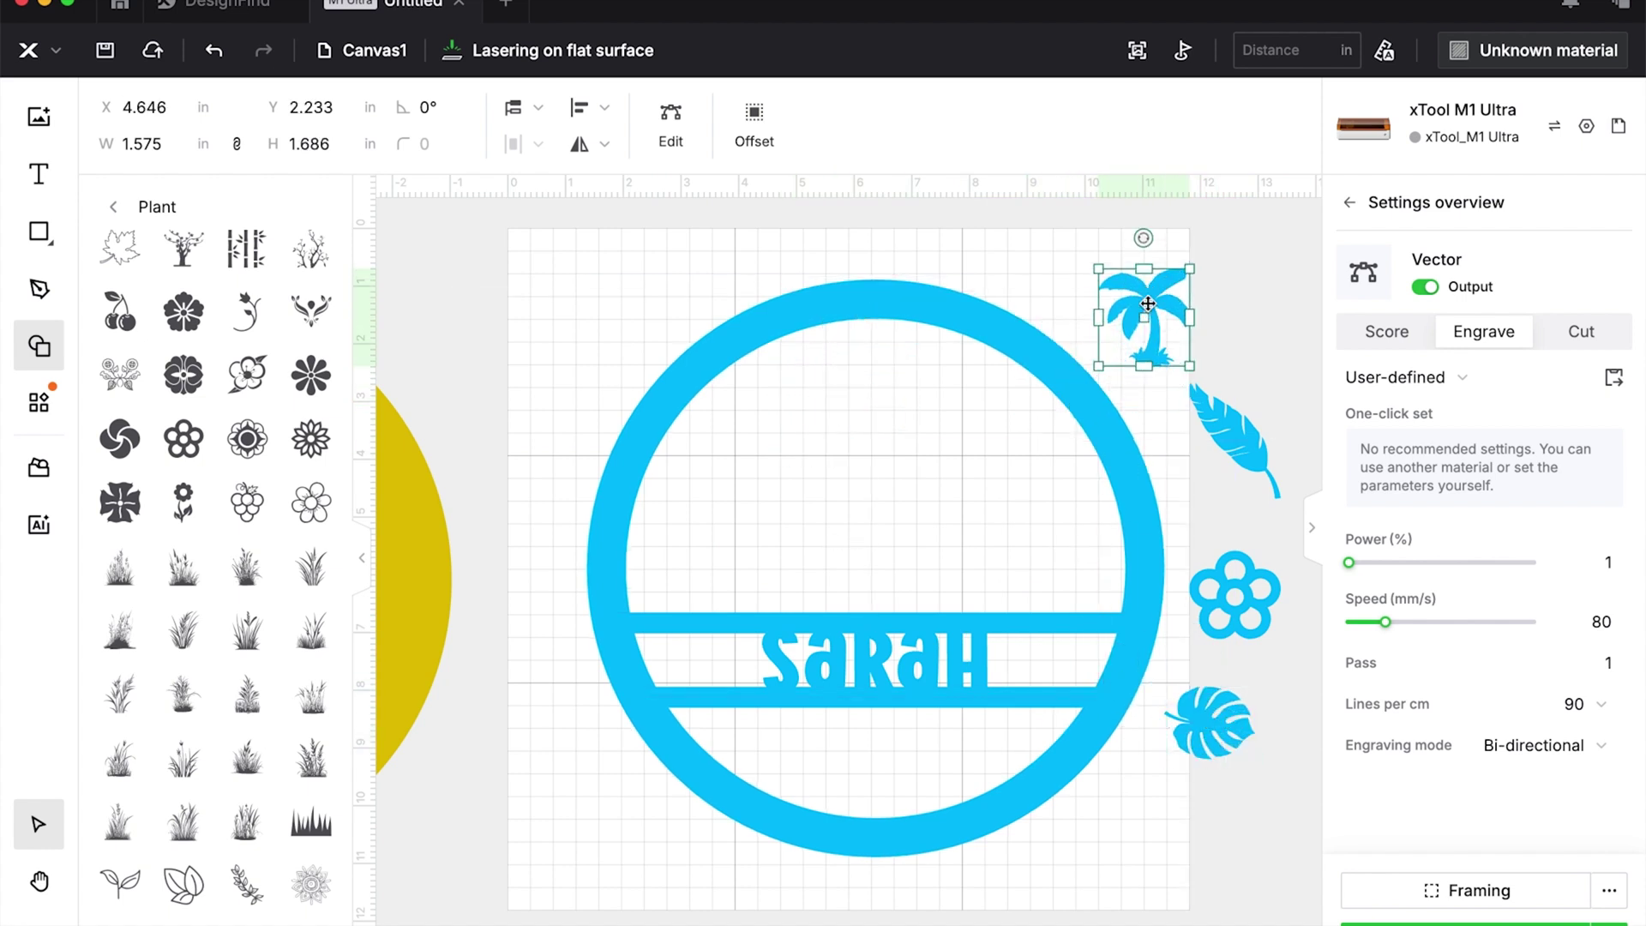
Draw a five-point wave path across the ring with the Pen tool.
click(40, 295)
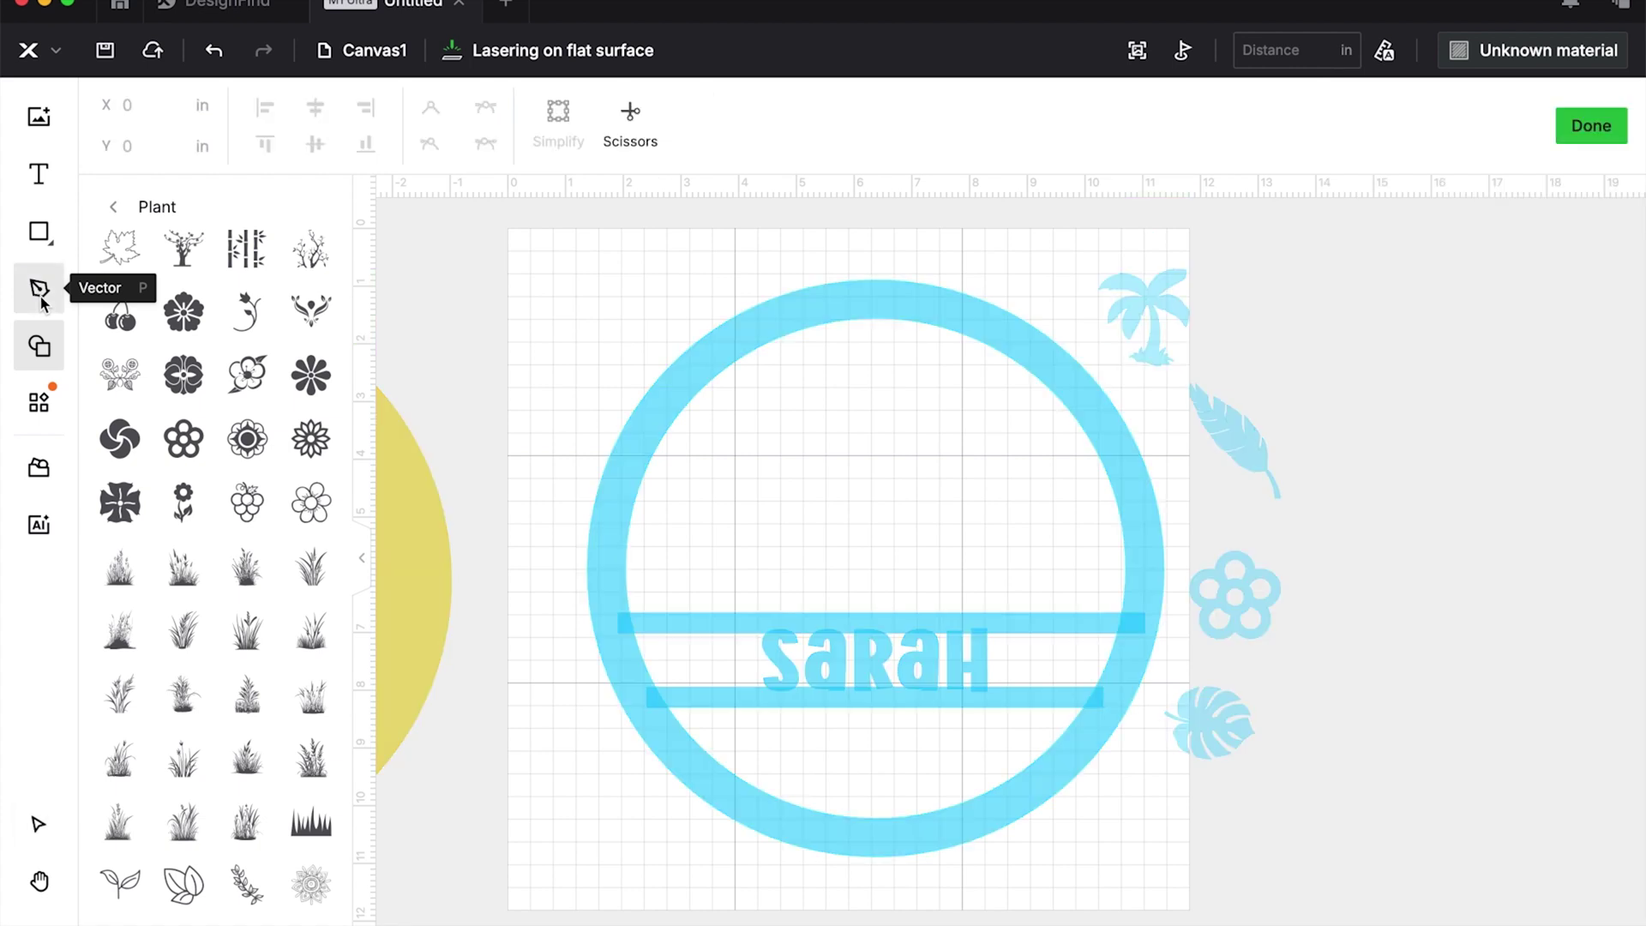
click(618, 498)
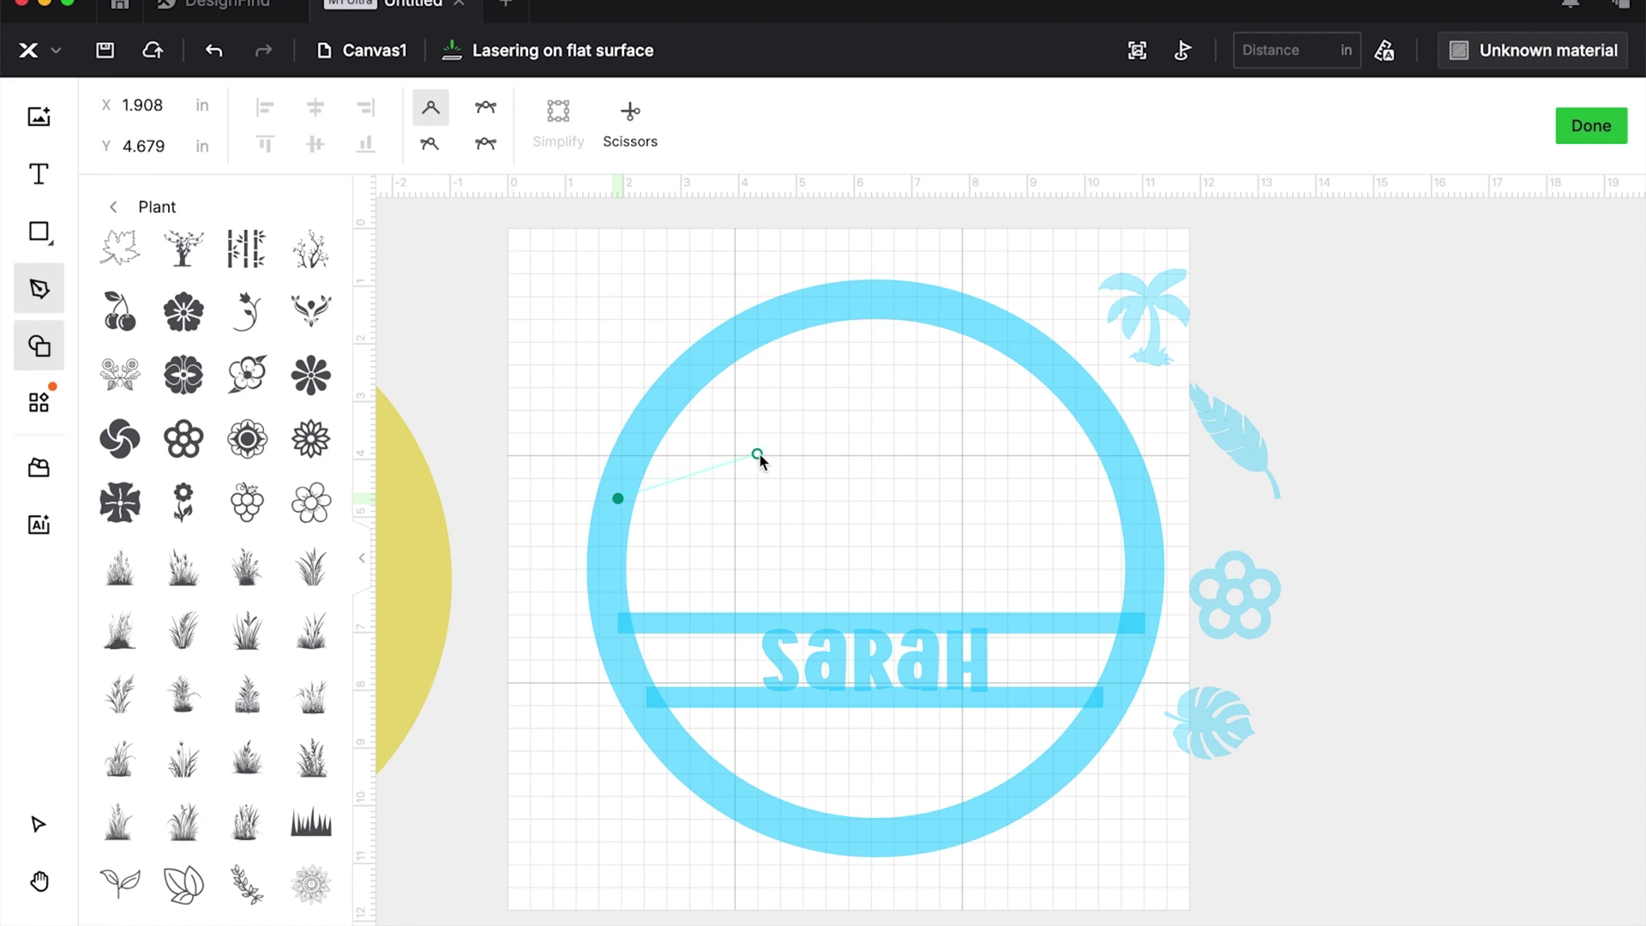
click(761, 453)
click(893, 498)
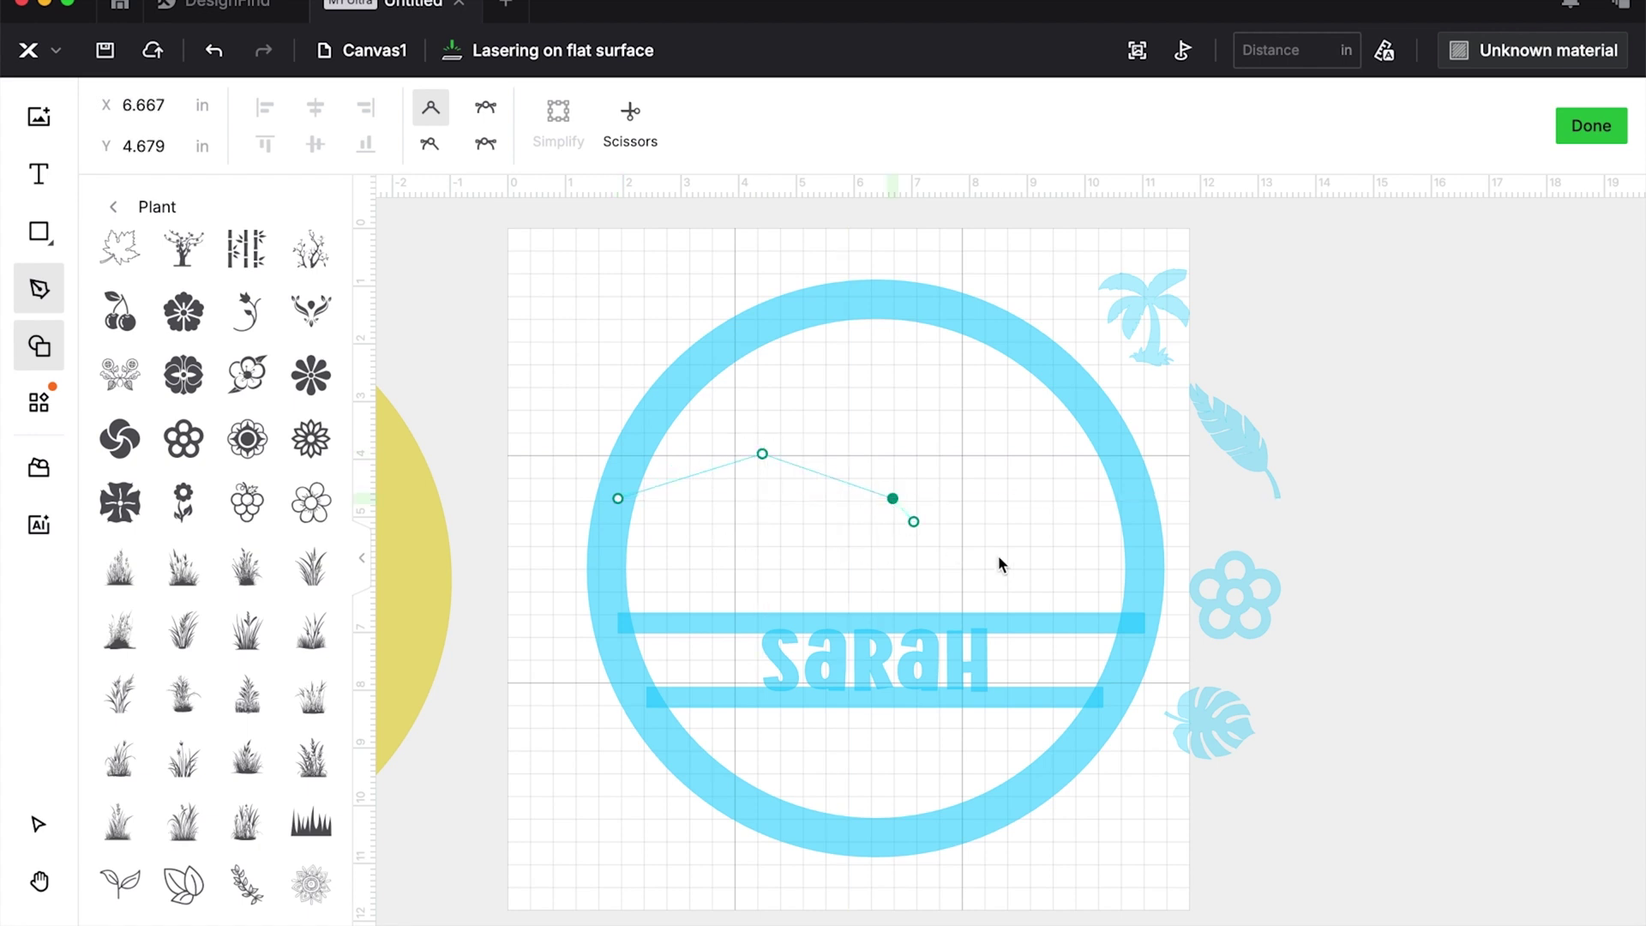
click(1027, 551)
click(1145, 530)
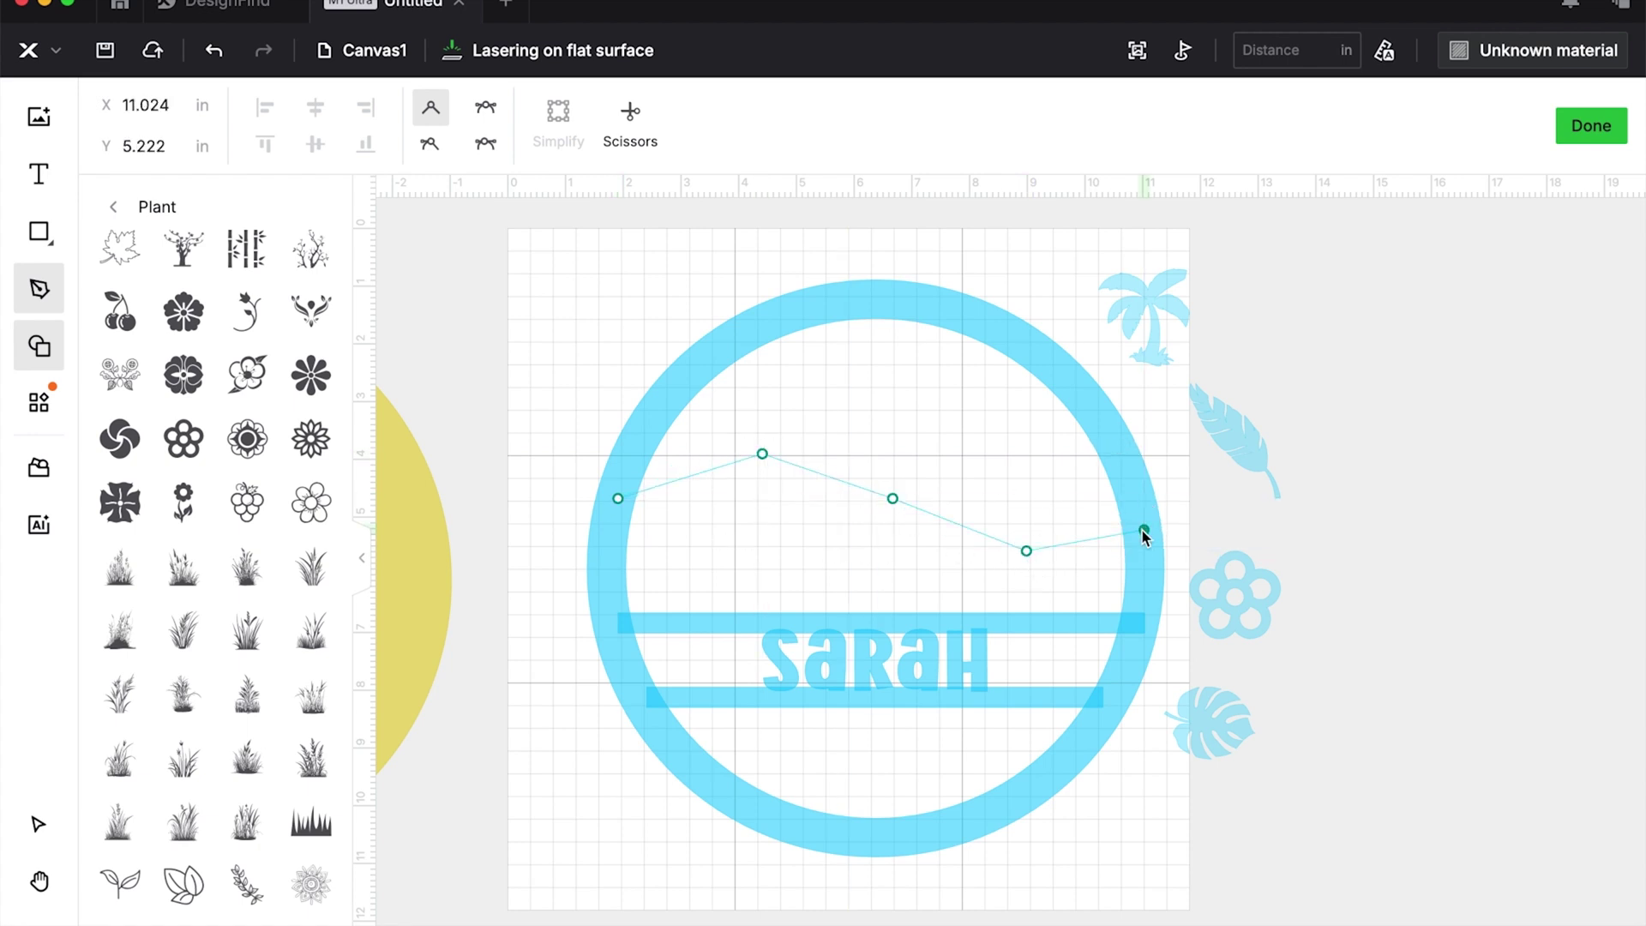
key(Escape)
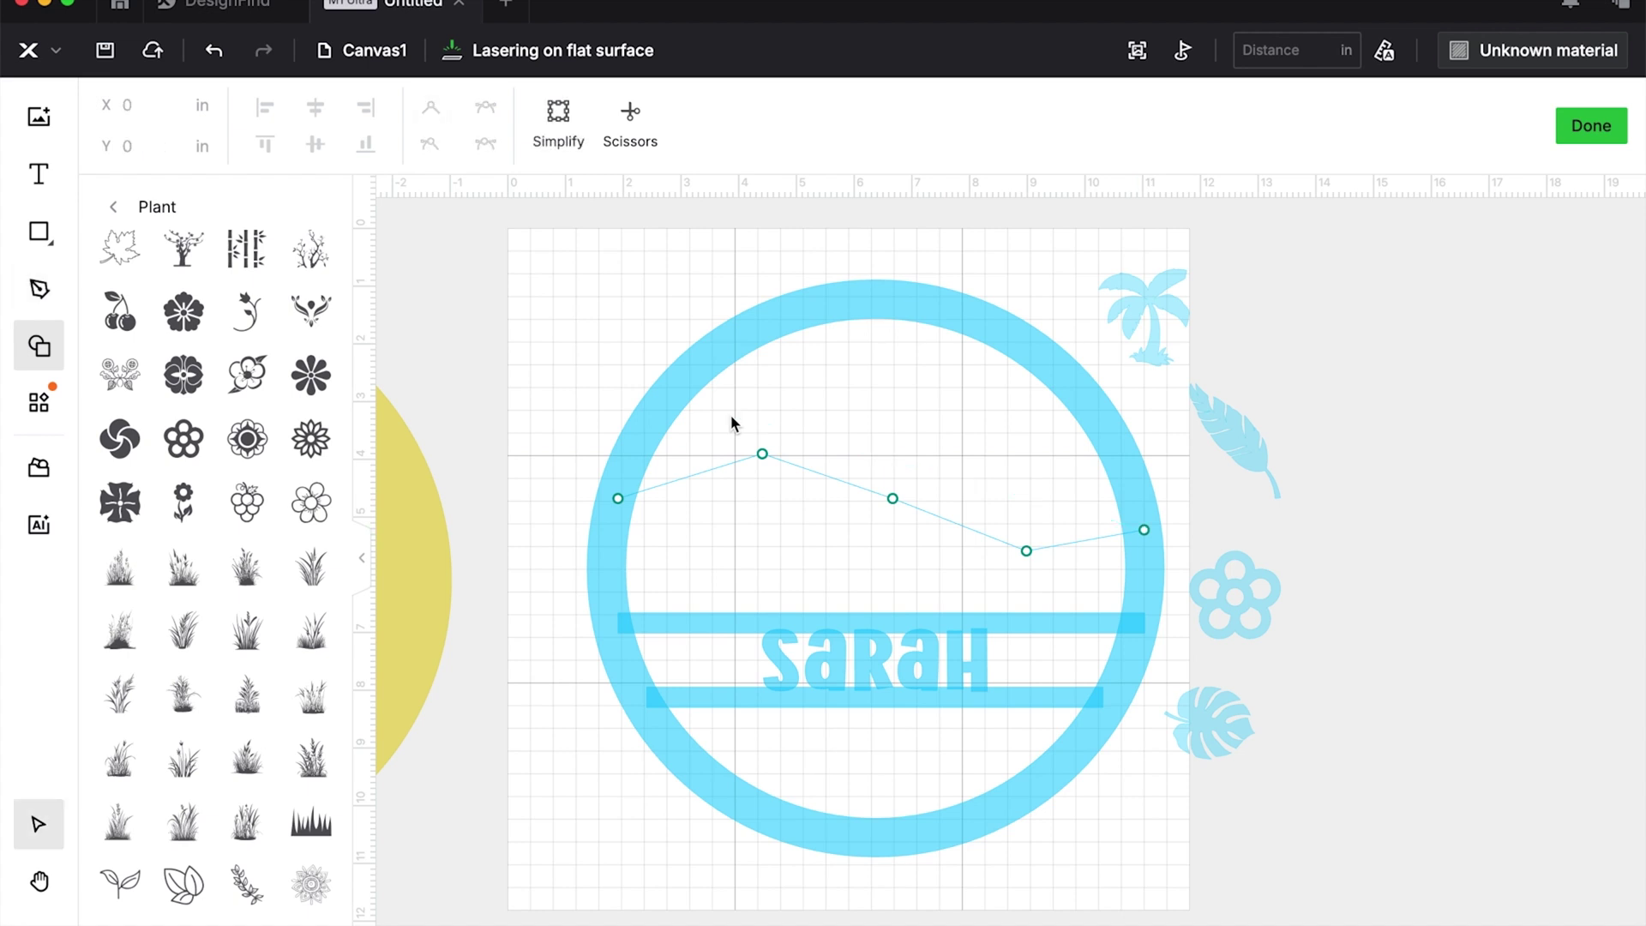
Make the wave's three middle nodes smooth, finish editing, and nudge the wave down.
drag(732, 422, 1039, 587)
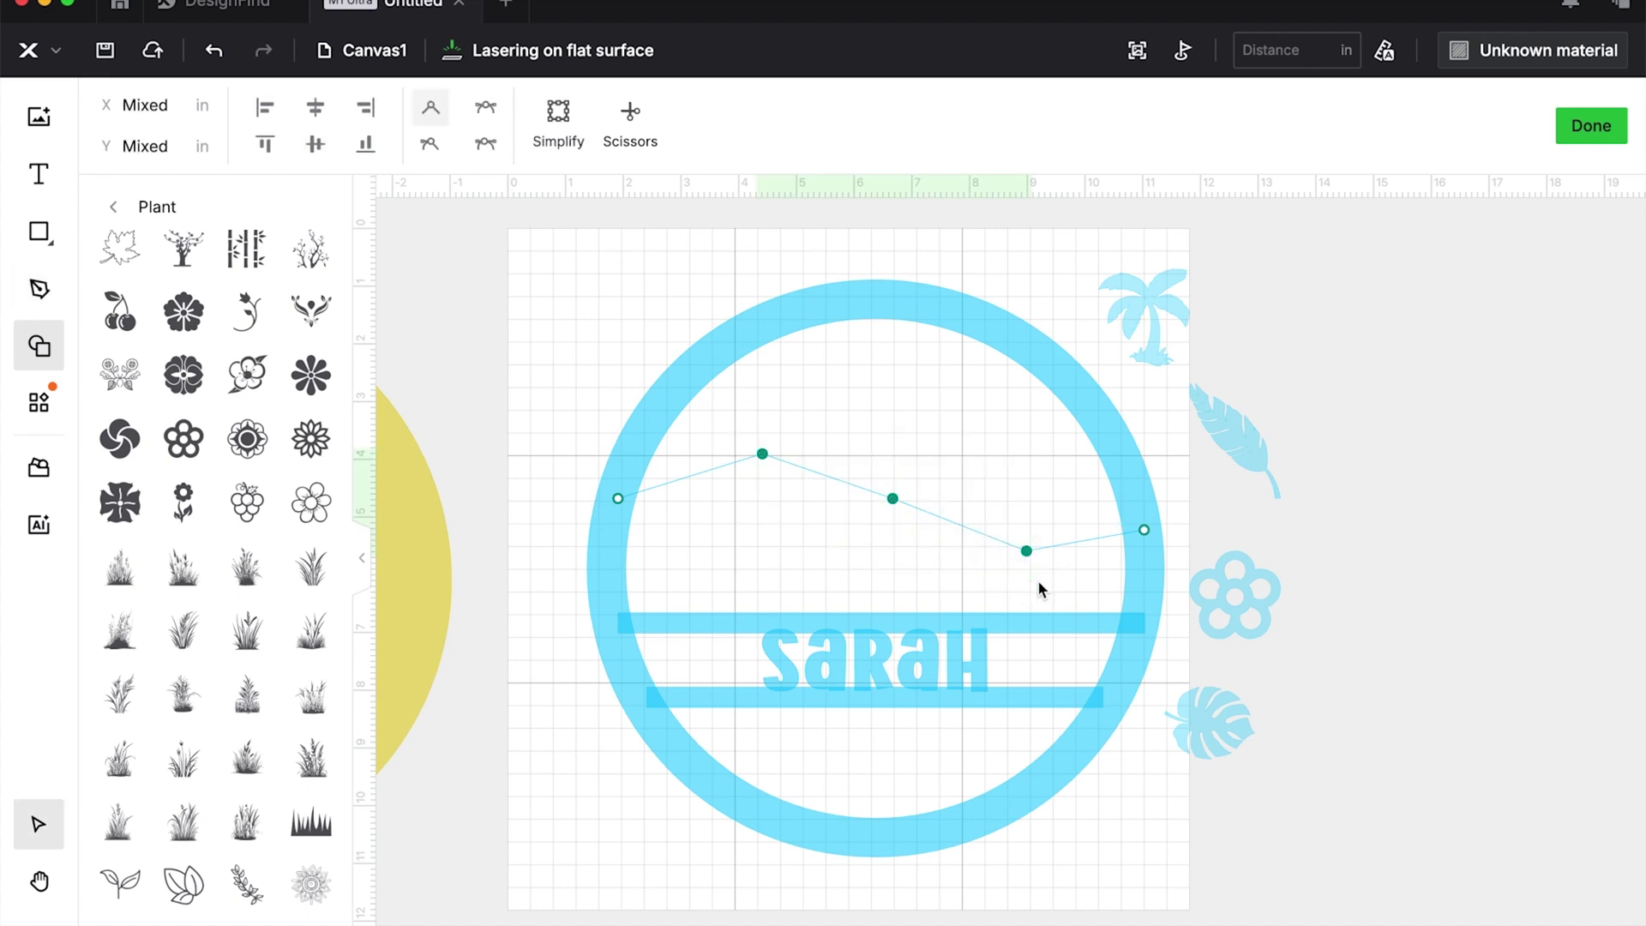
click(480, 117)
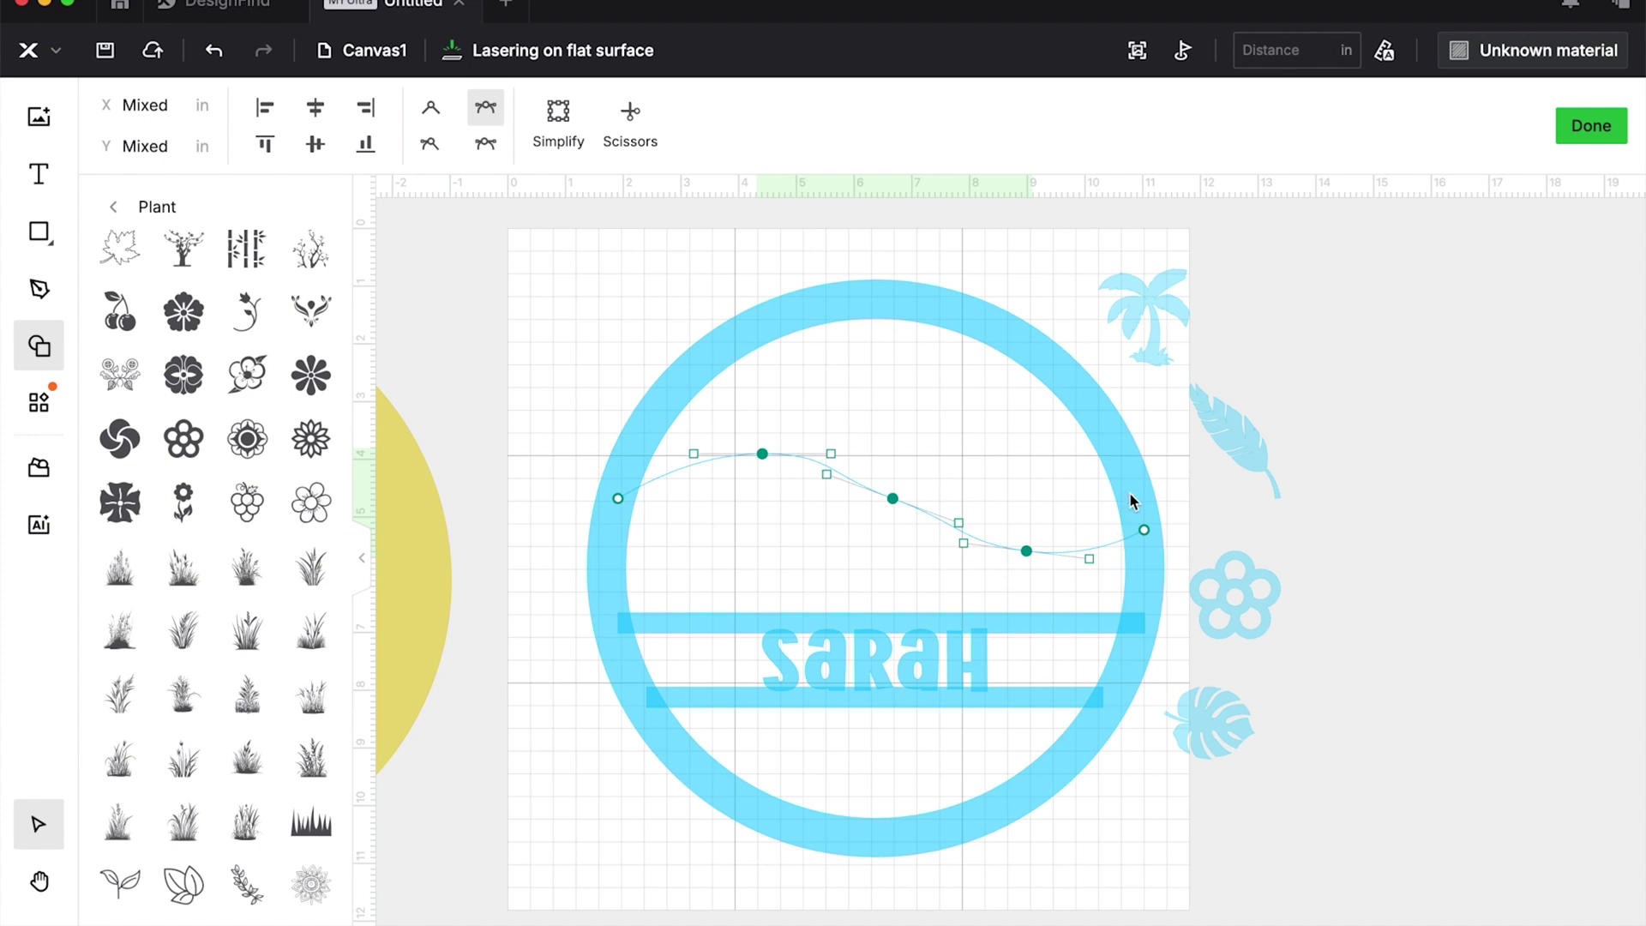
click(1560, 553)
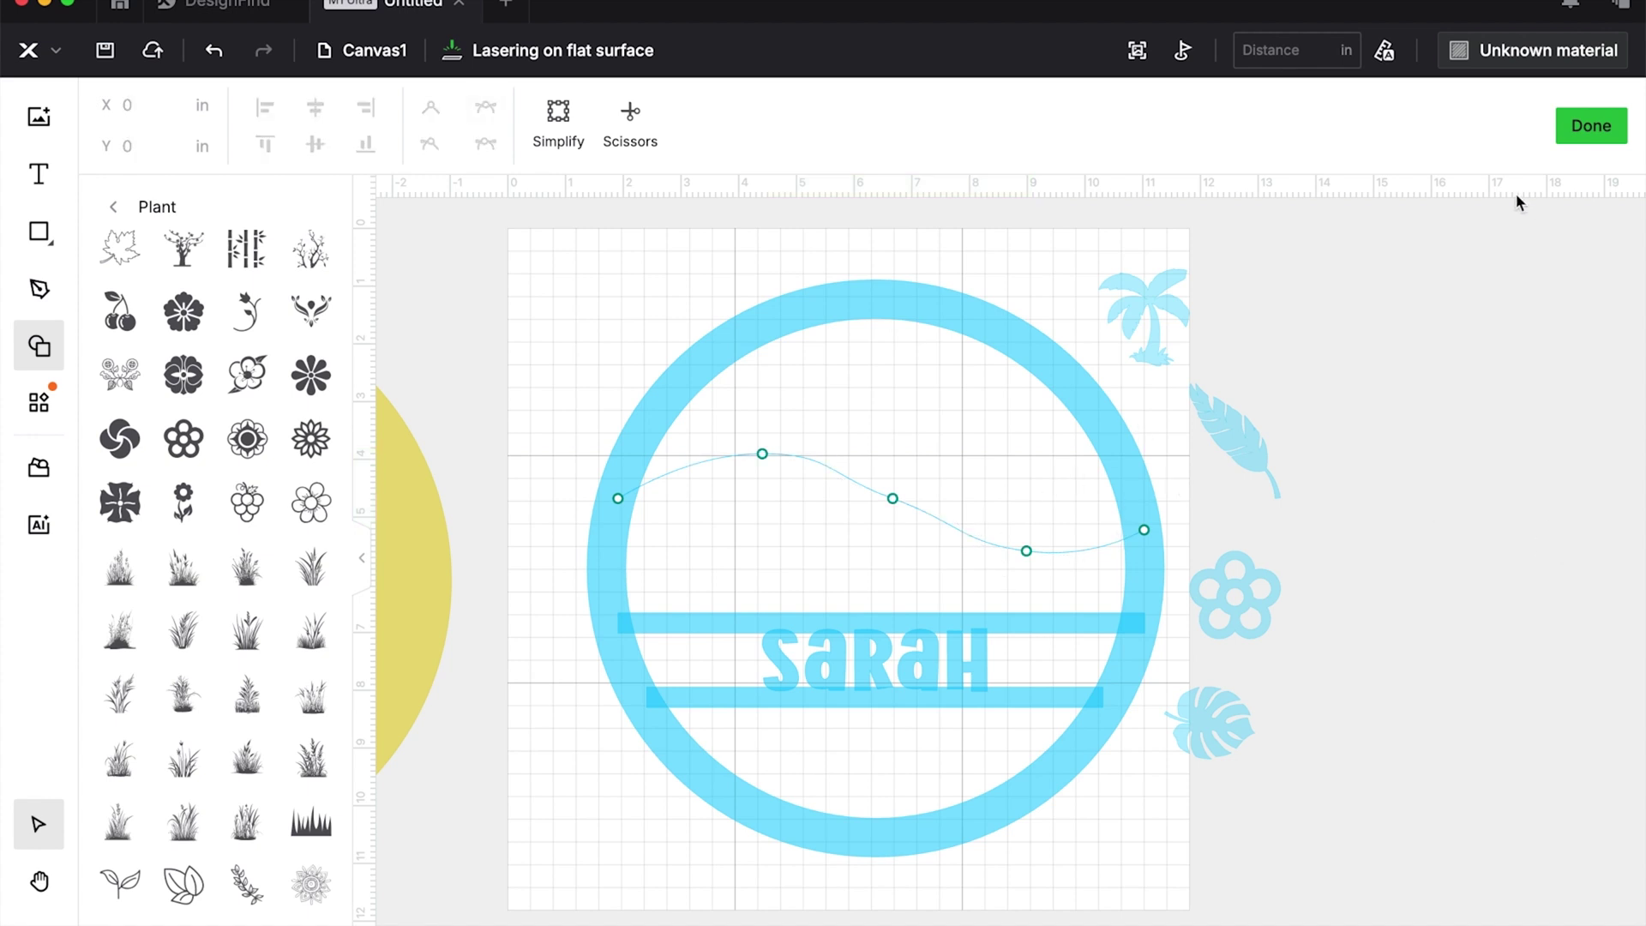
click(1590, 126)
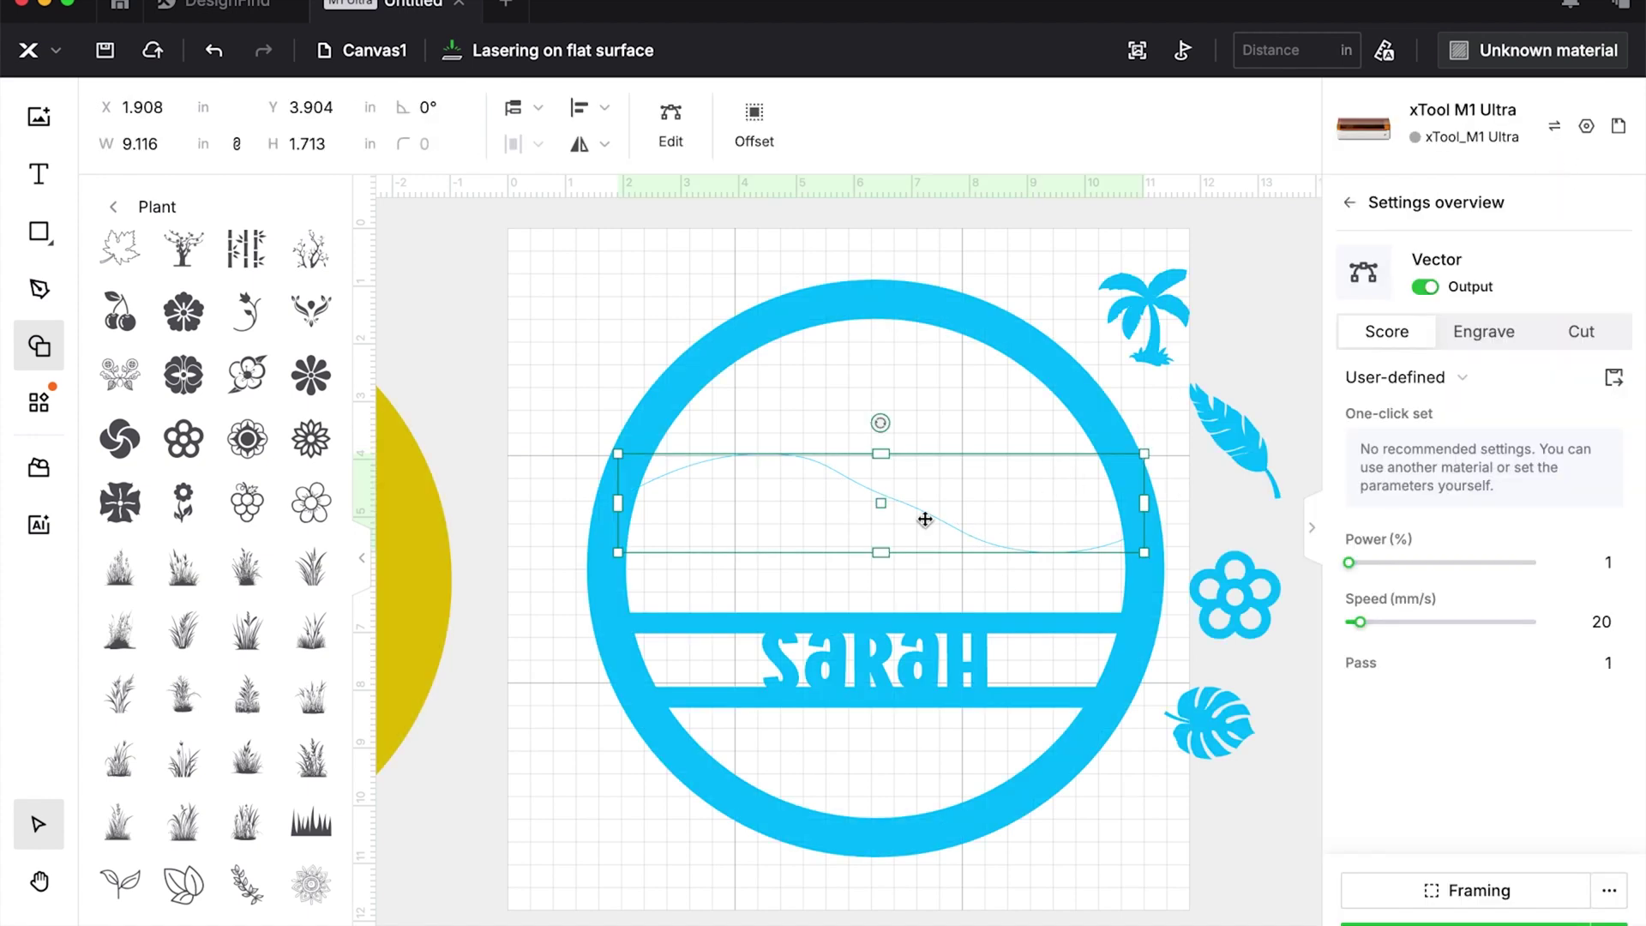
key(Down)
key(Down)
key(Down)
key(Down)
key(Down)
key(Down)
key(Down)
key(Down)
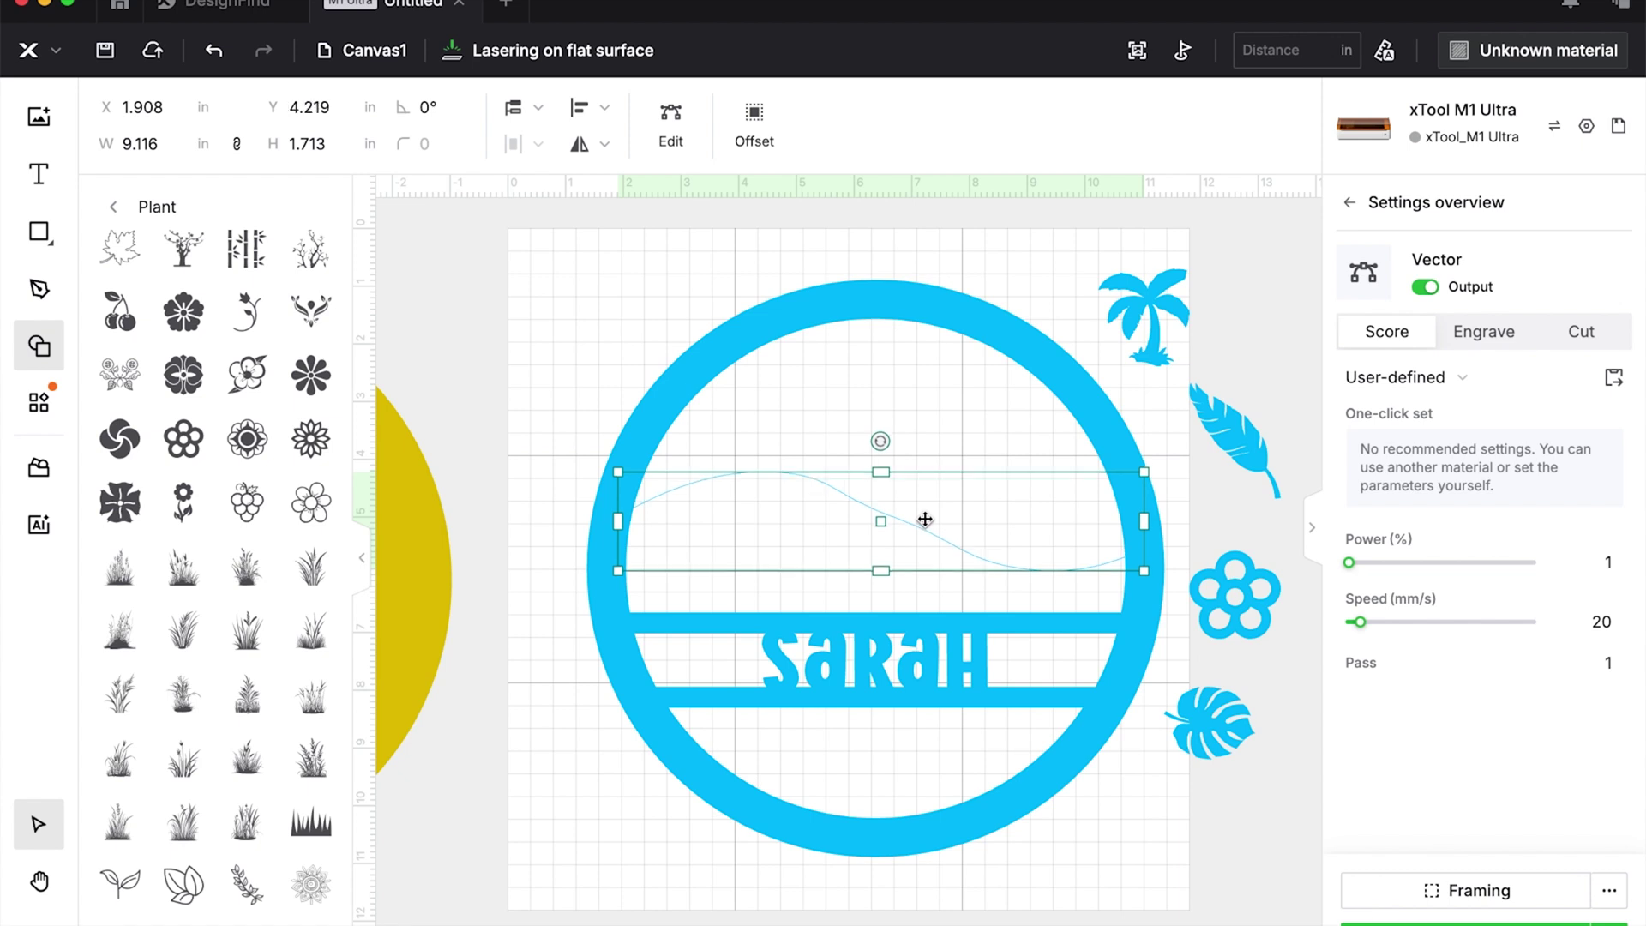
key(Down)
key(Down)
key(Down)
key(Down)
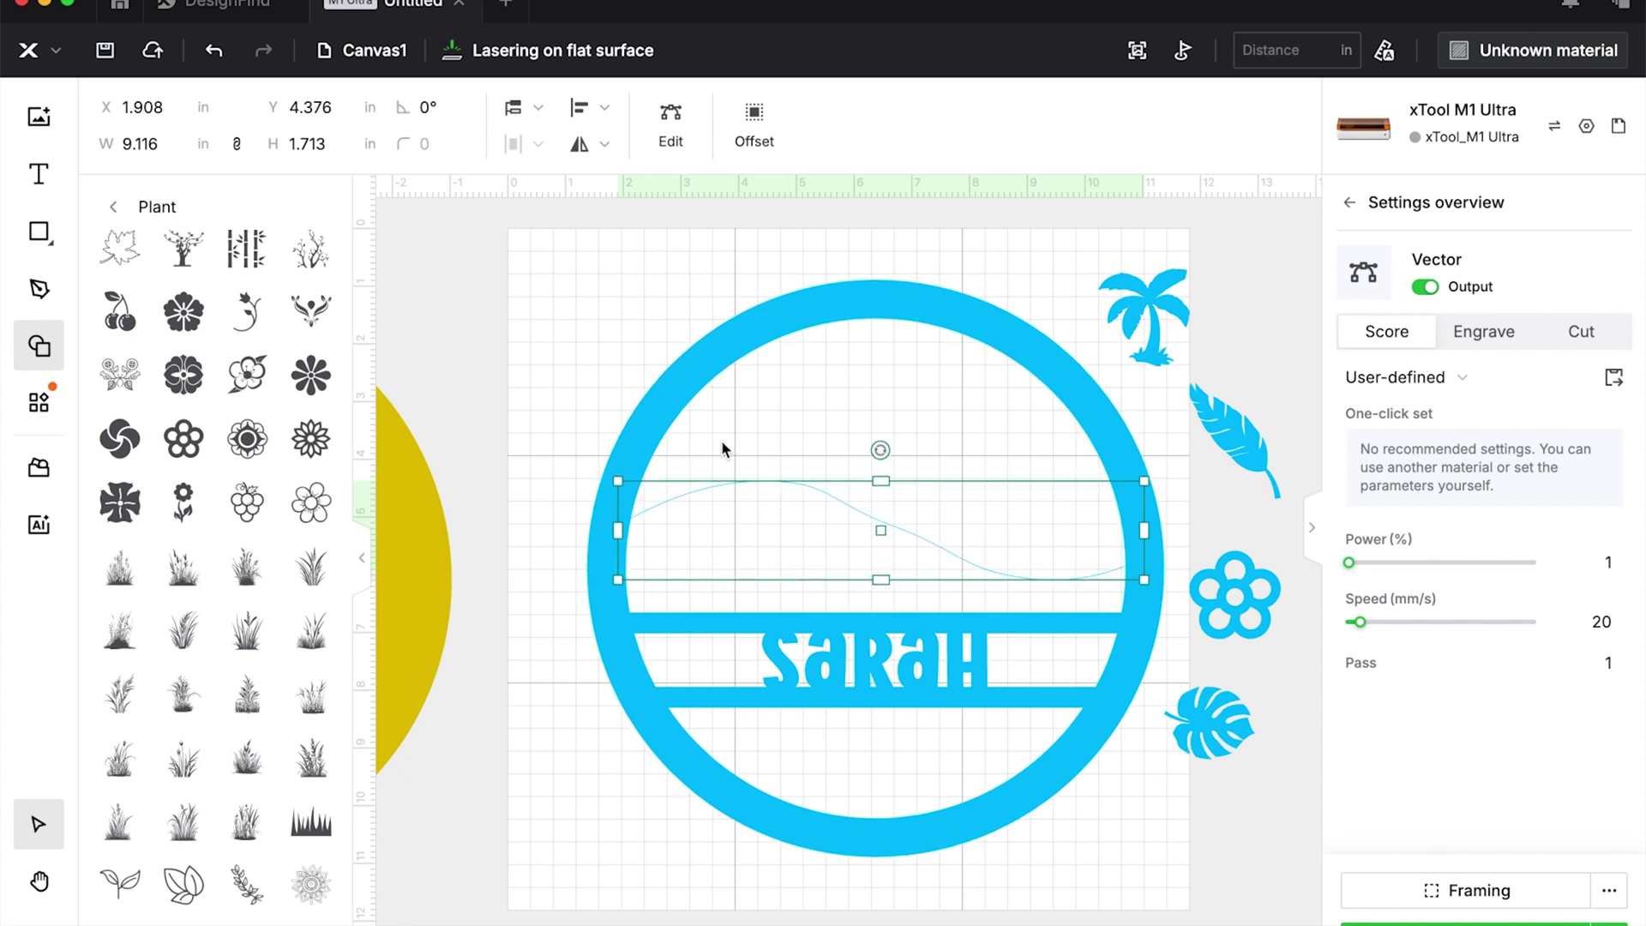
Offset the wavy lines by 0.16 in to outline a band.
click(771, 133)
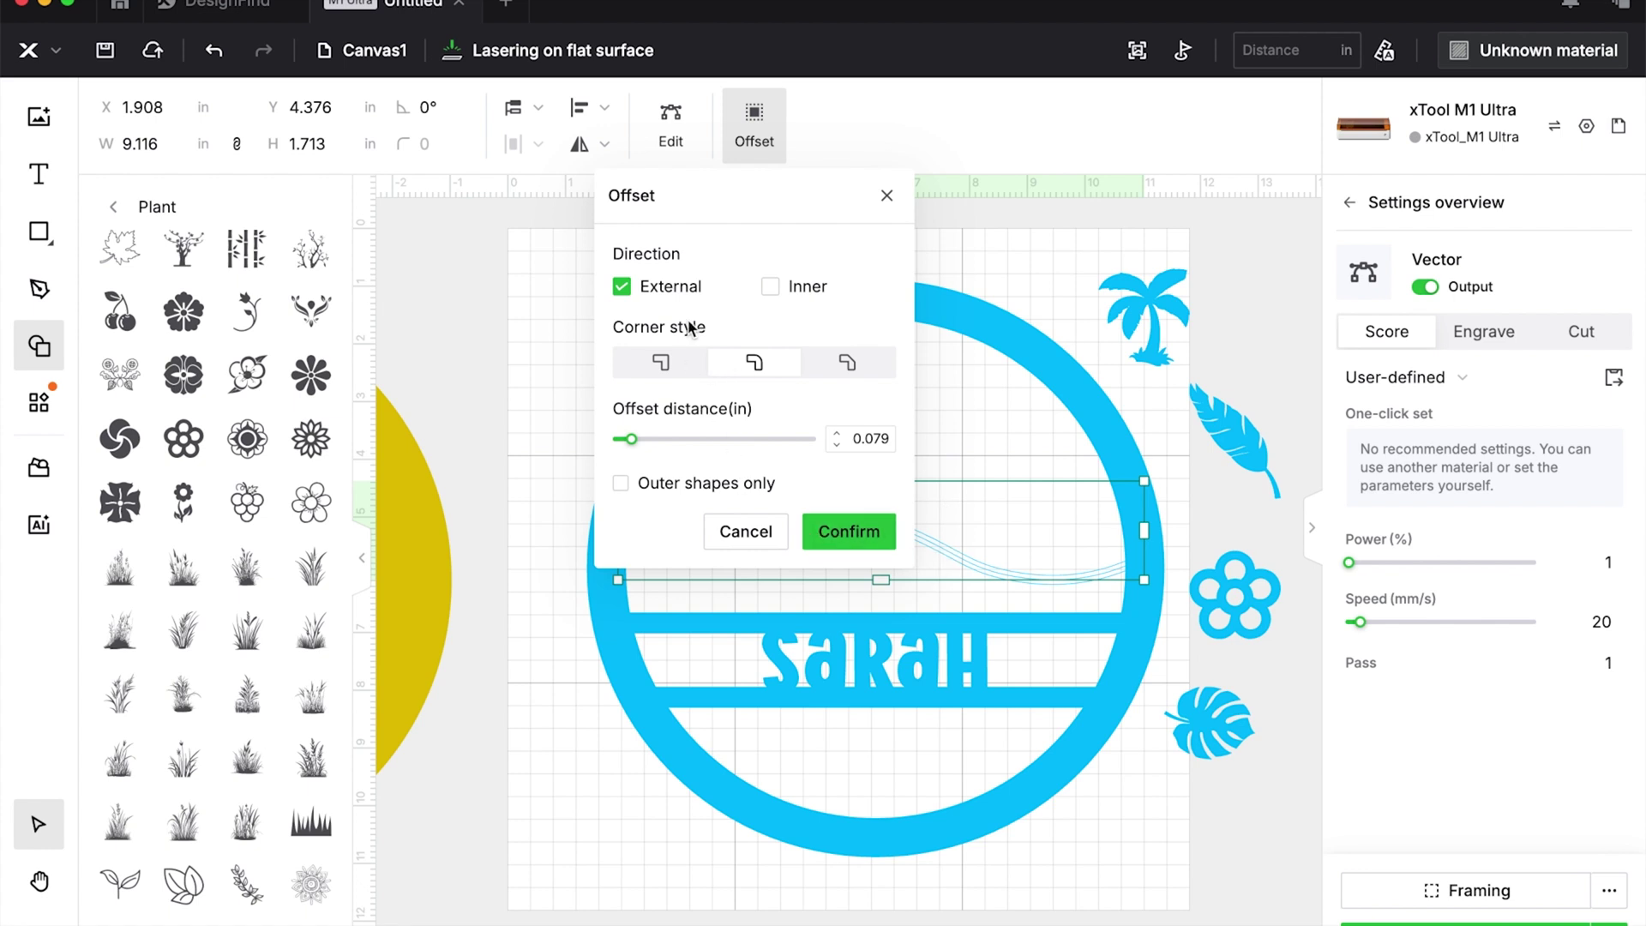
drag(631, 439, 639, 439)
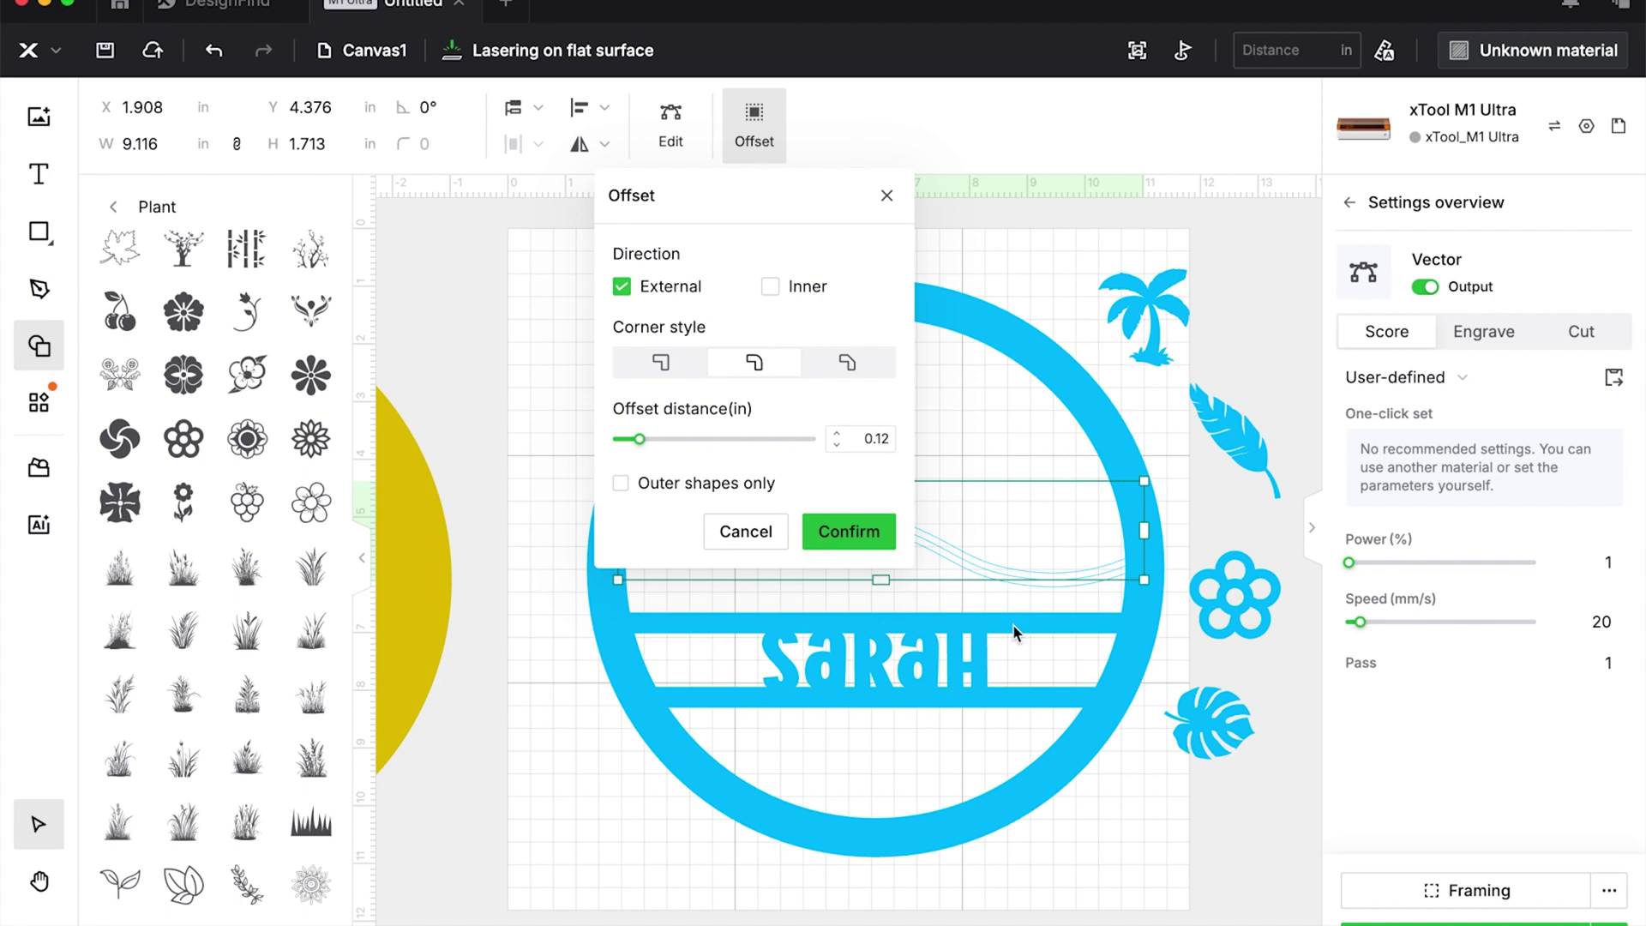
click(835, 431)
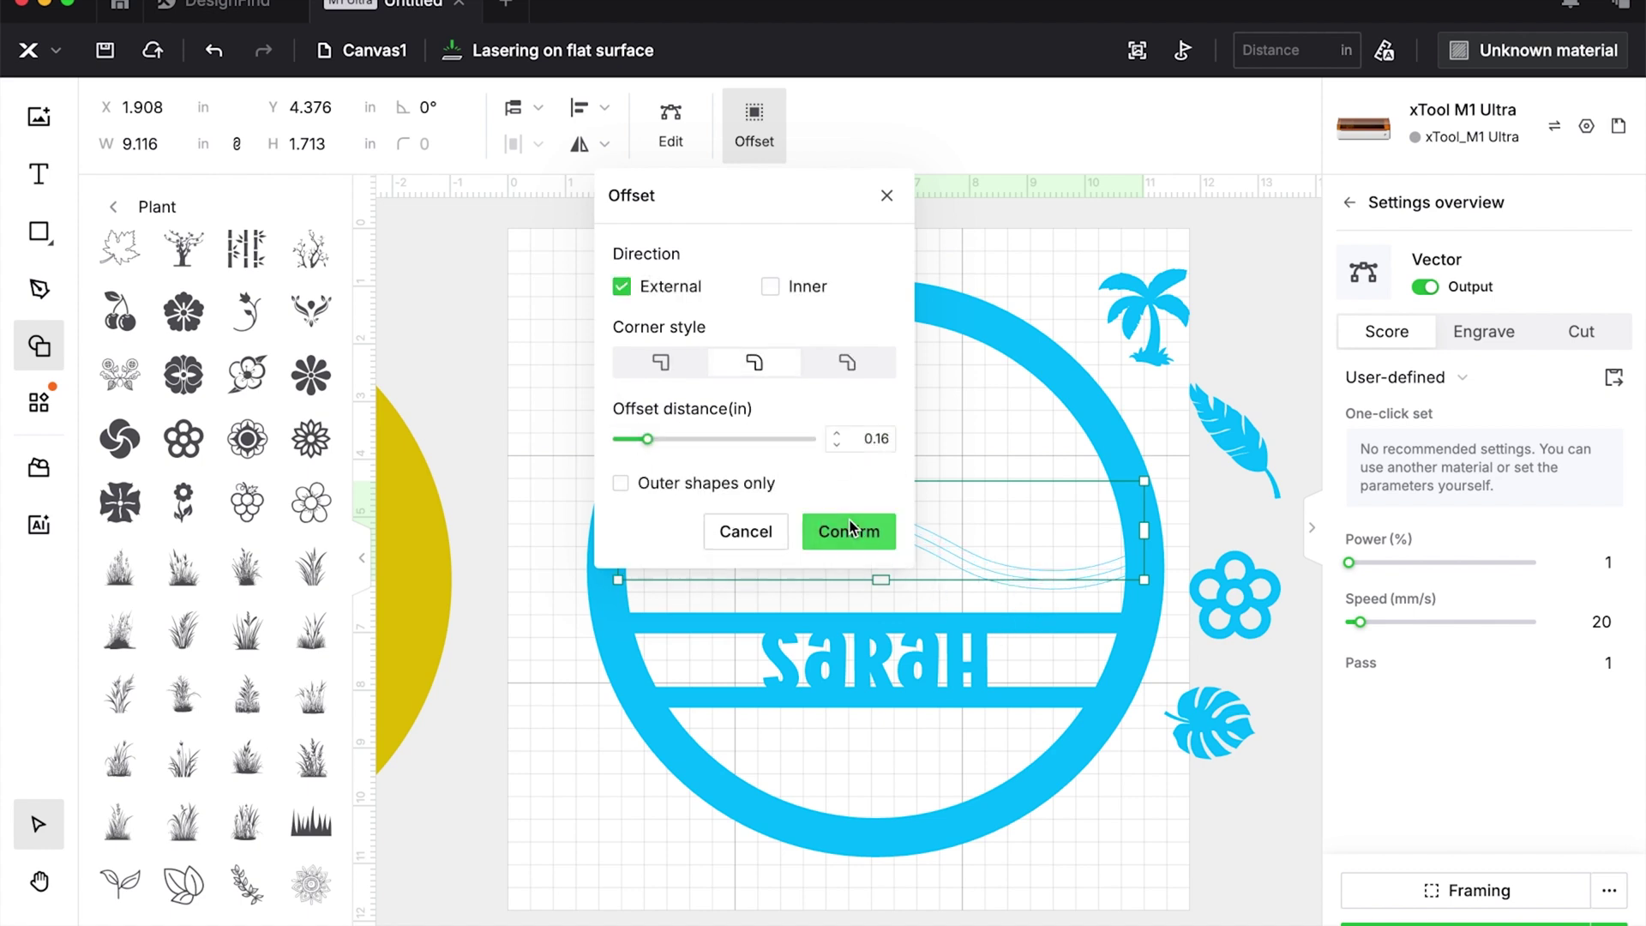
click(869, 538)
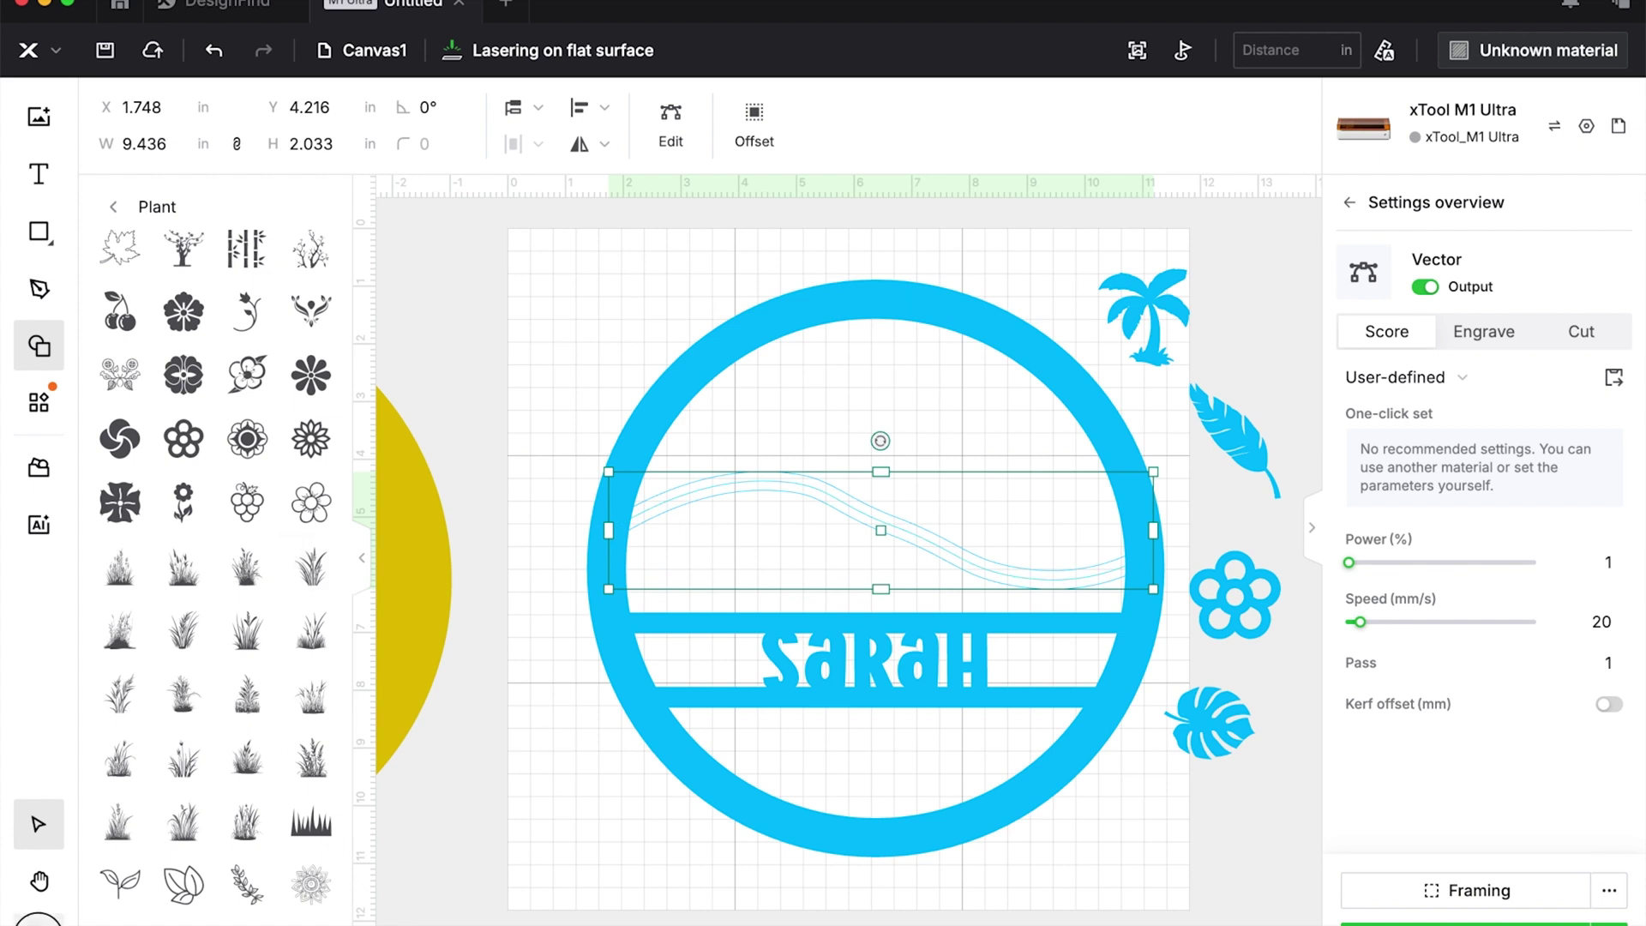
Set the wave vector to Engrave so it fills as a solid band.
click(38, 919)
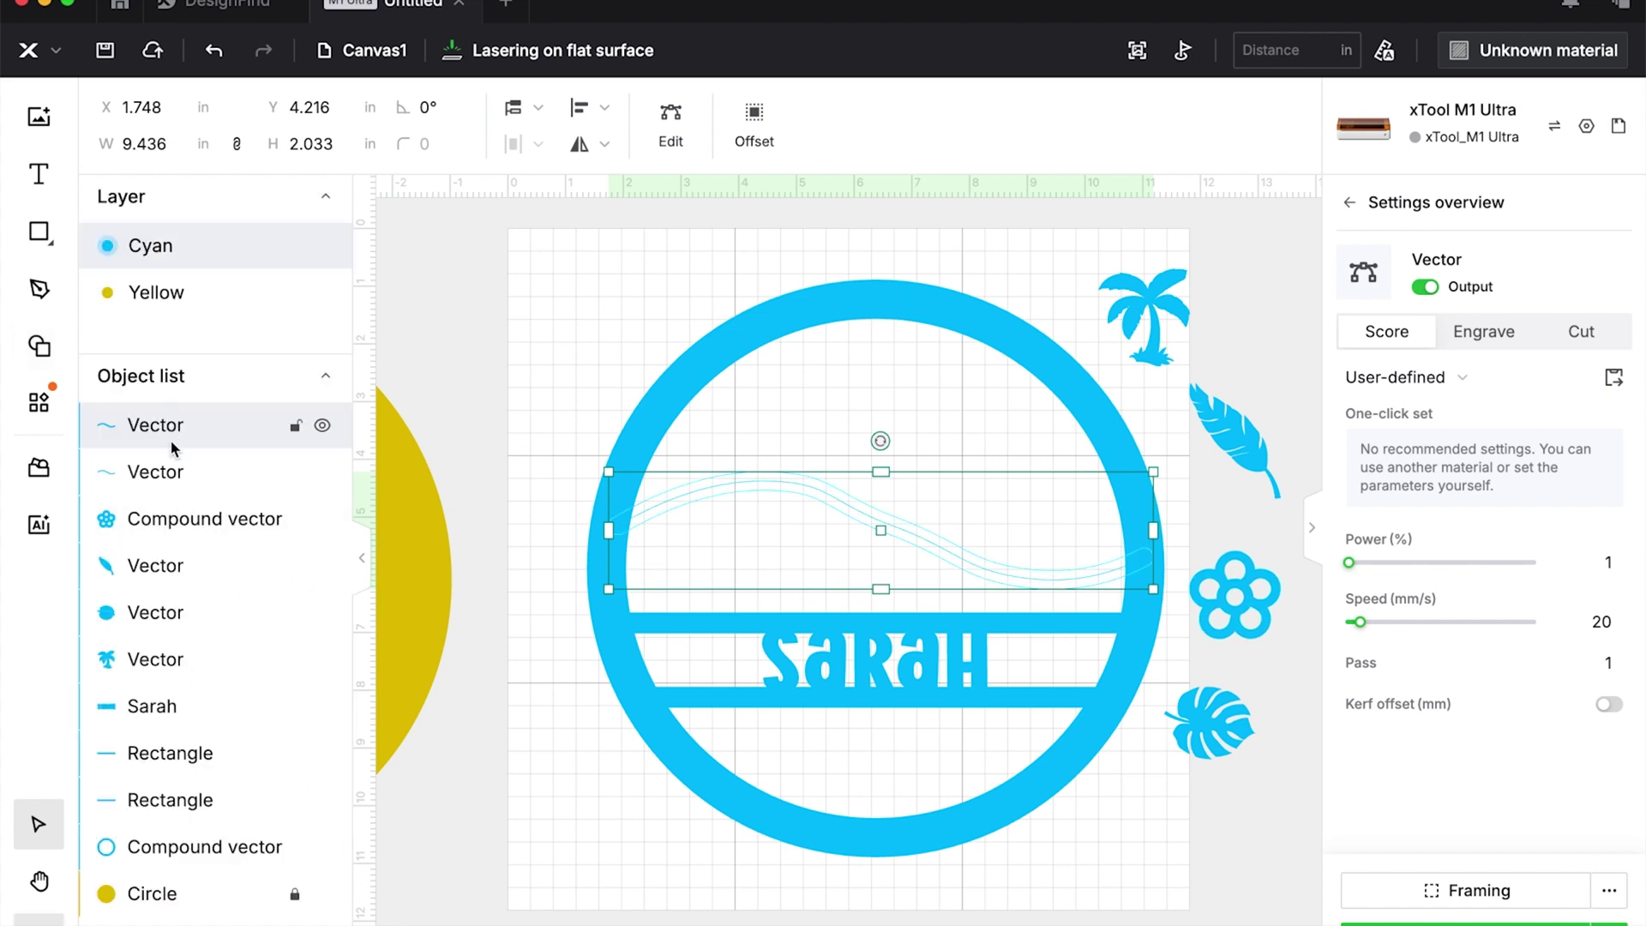
click(174, 466)
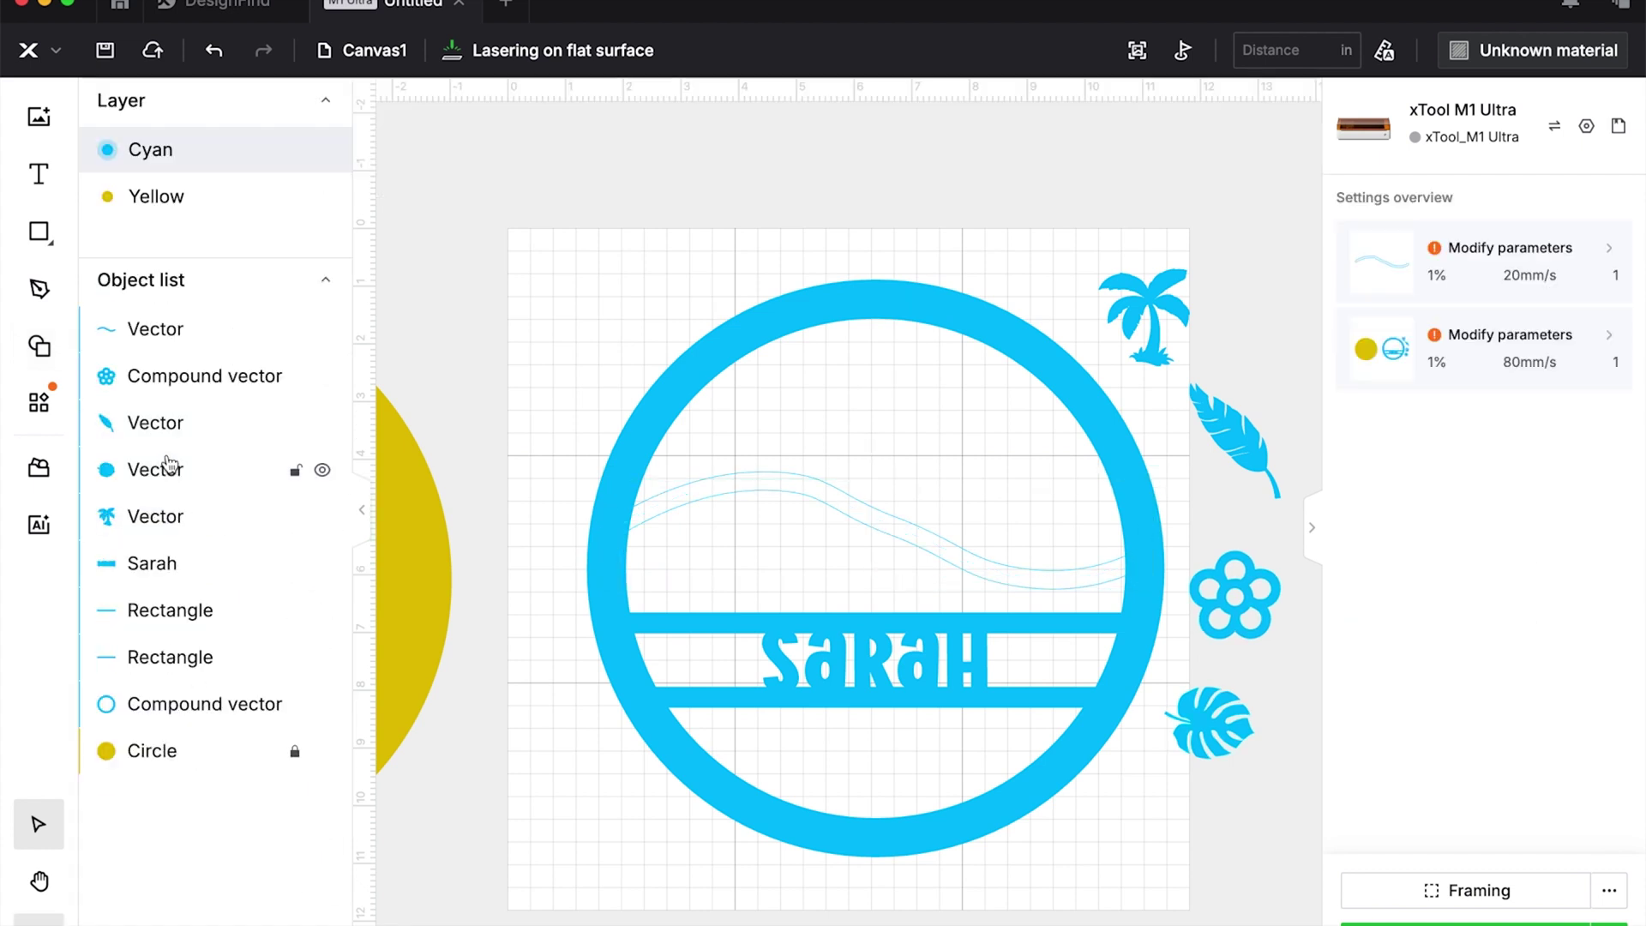
click(204, 424)
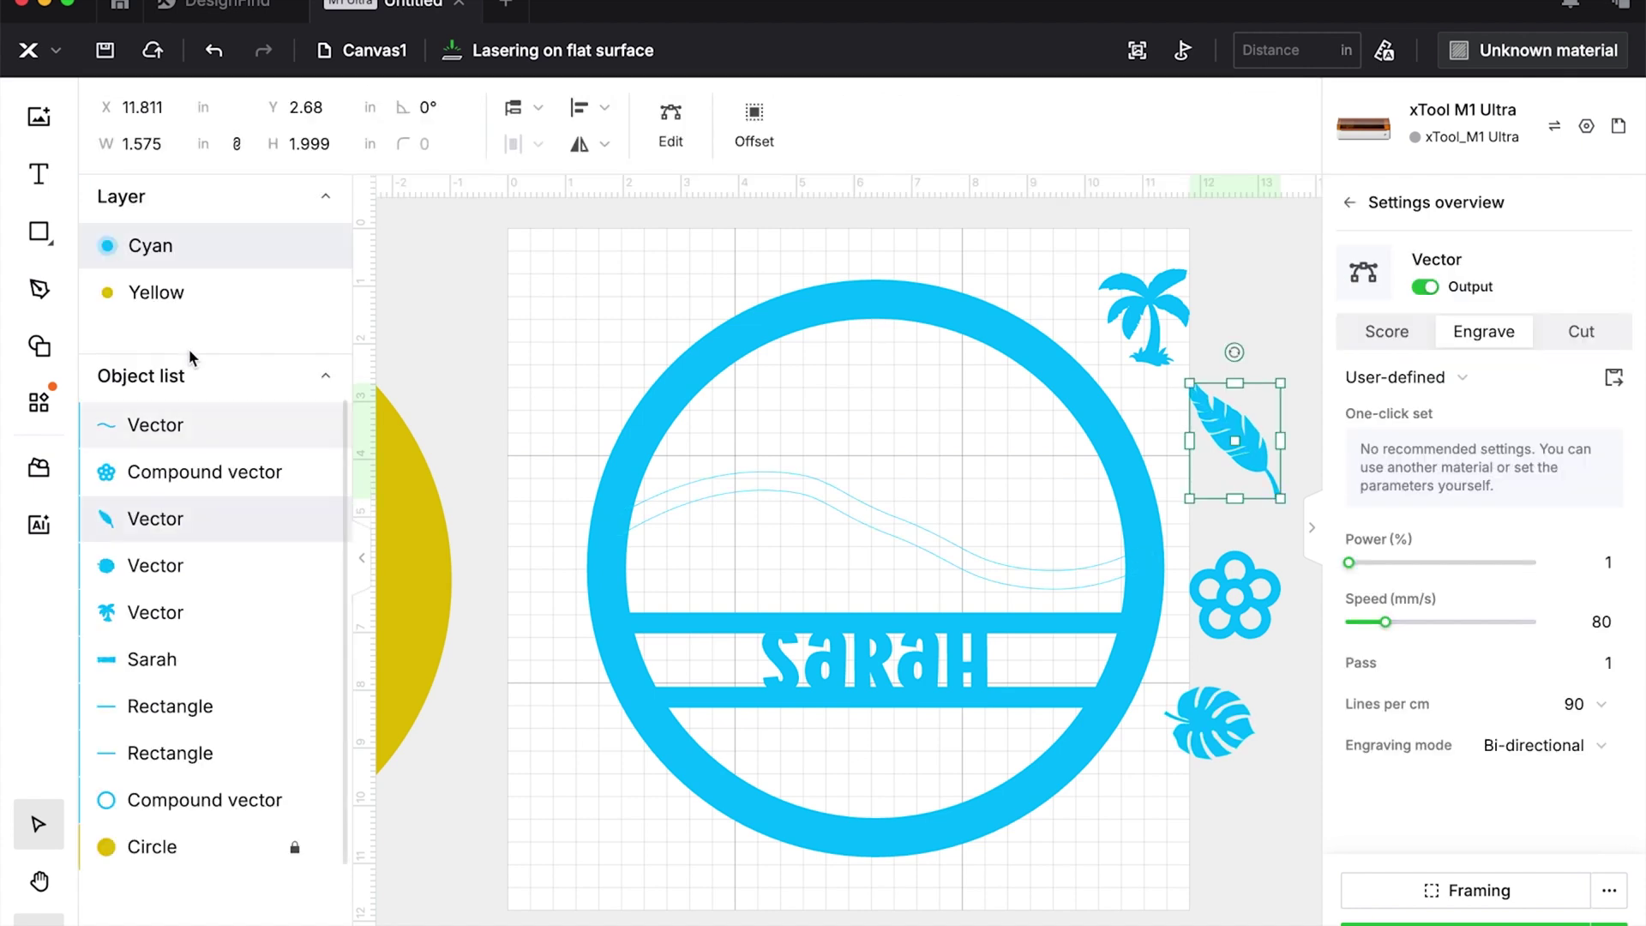
click(193, 429)
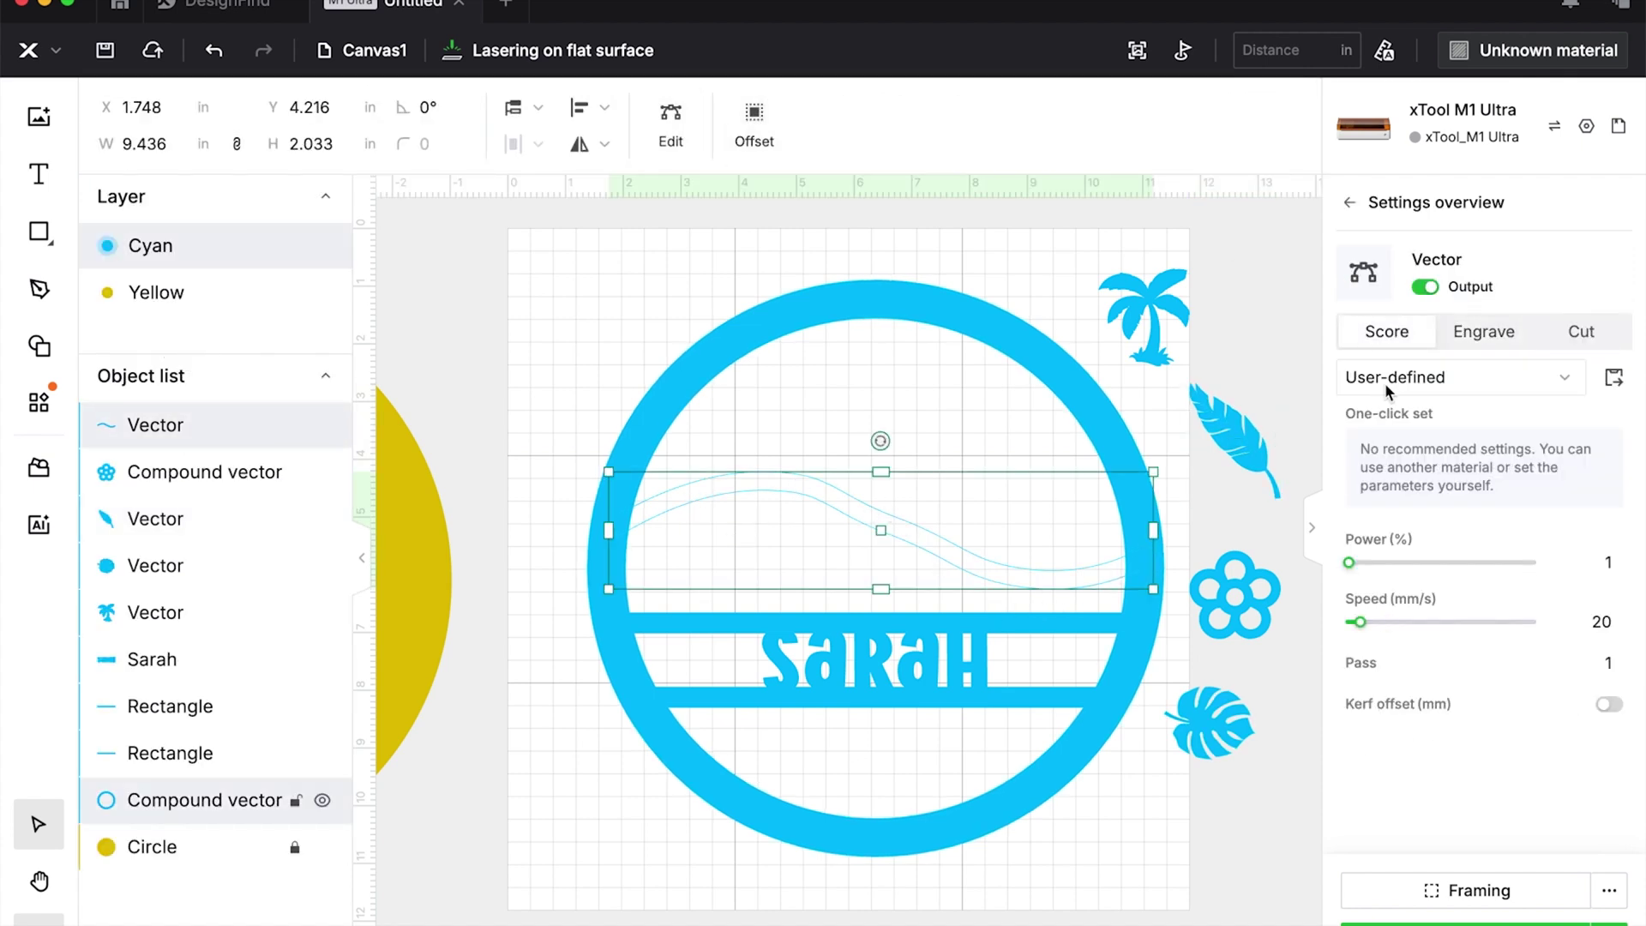
click(1507, 338)
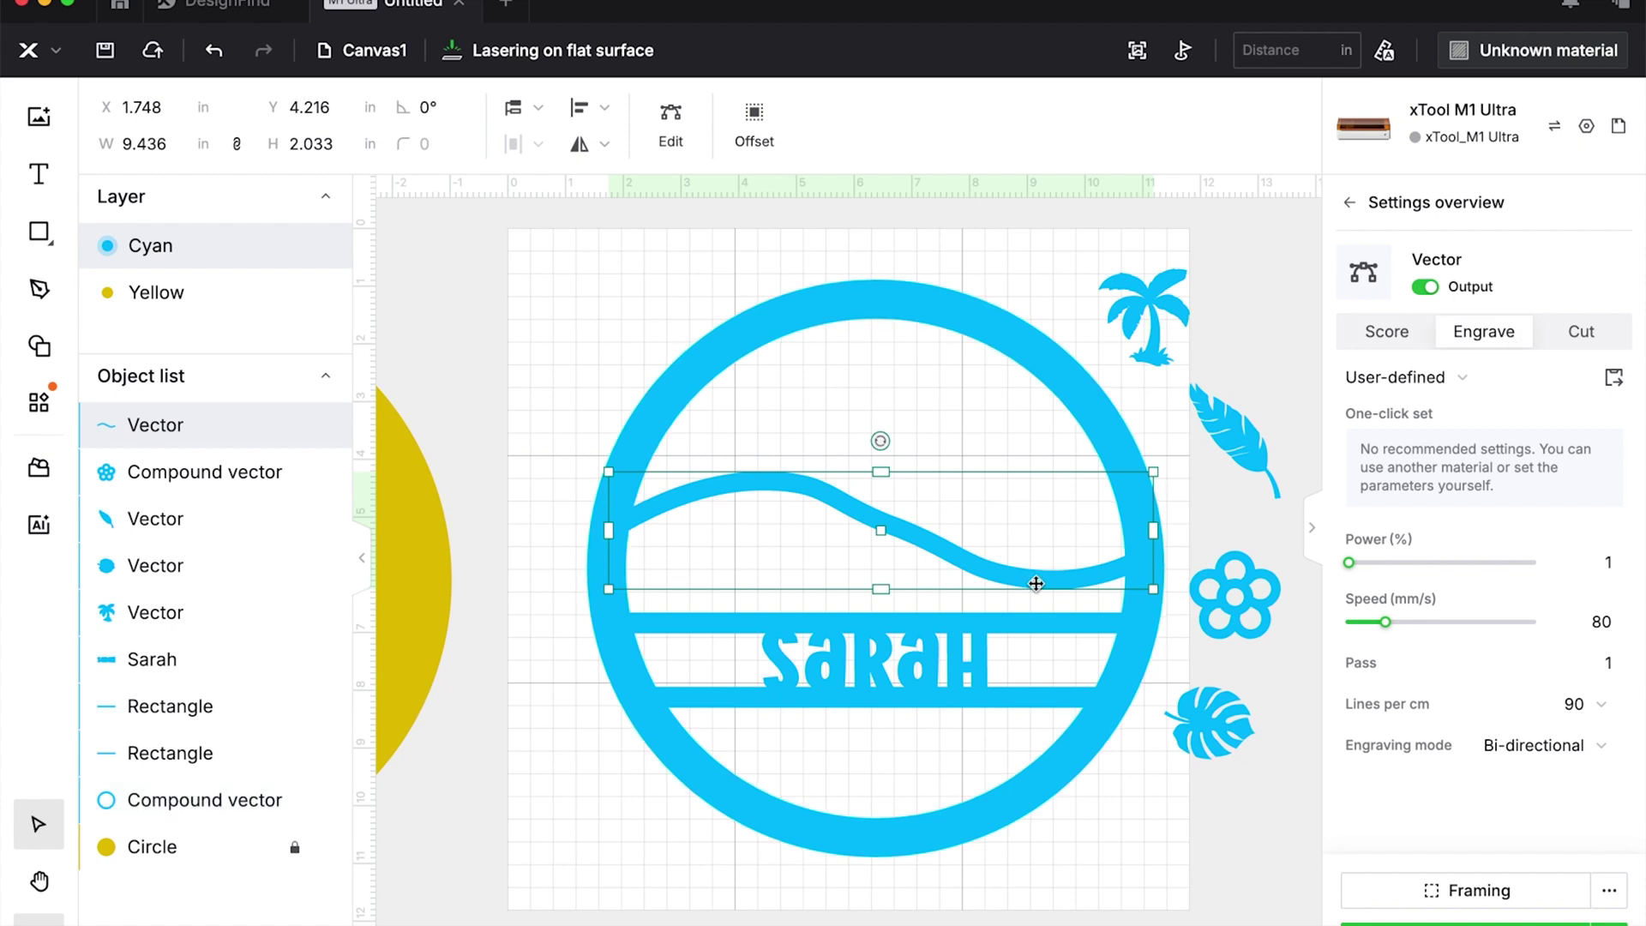
click(1167, 313)
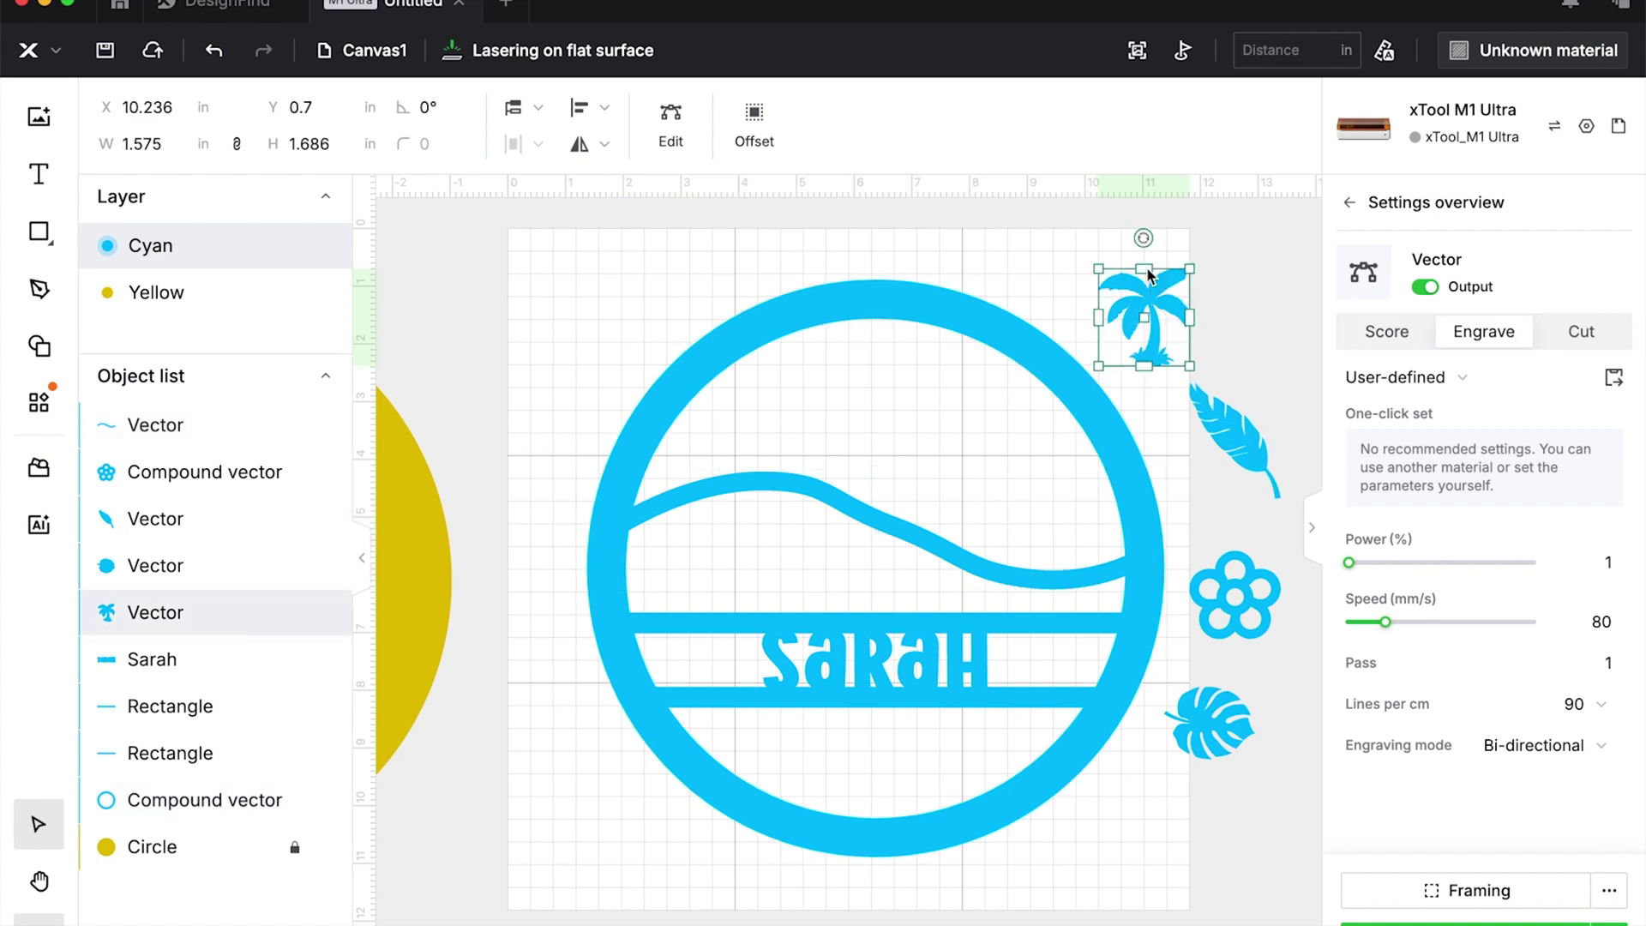
Mirror the palm tree horizontally, enlarge it and tilt it into the top of the circle.
click(605, 146)
click(600, 188)
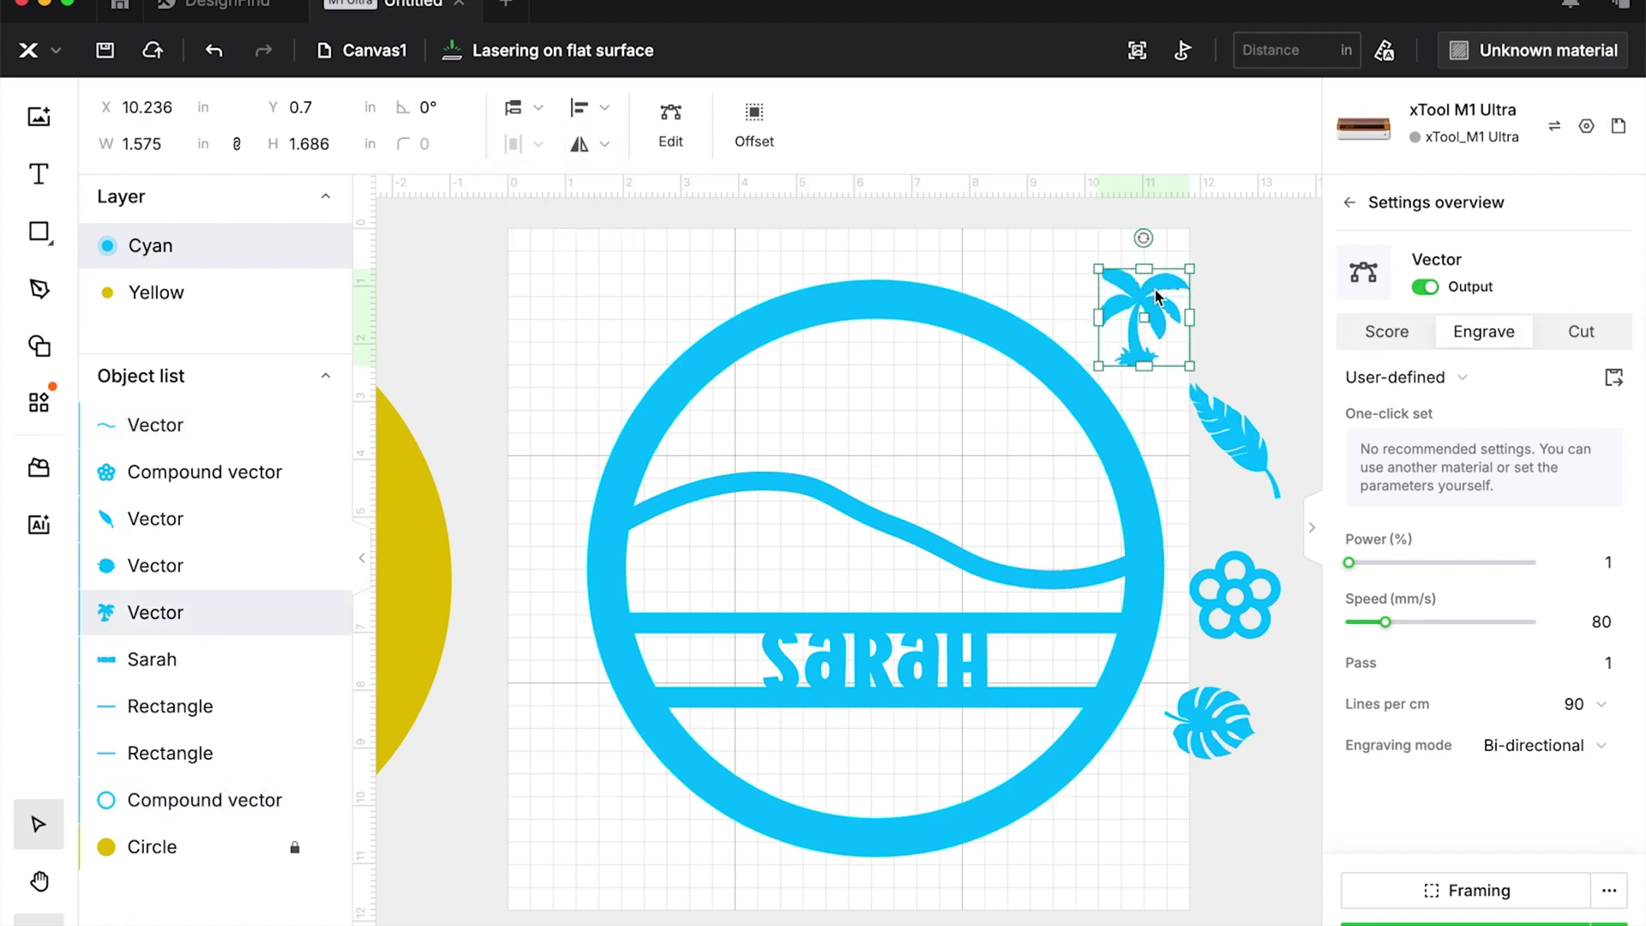
drag(1100, 323, 716, 436)
drag(810, 388, 883, 302)
drag(801, 355, 838, 386)
drag(823, 292, 854, 299)
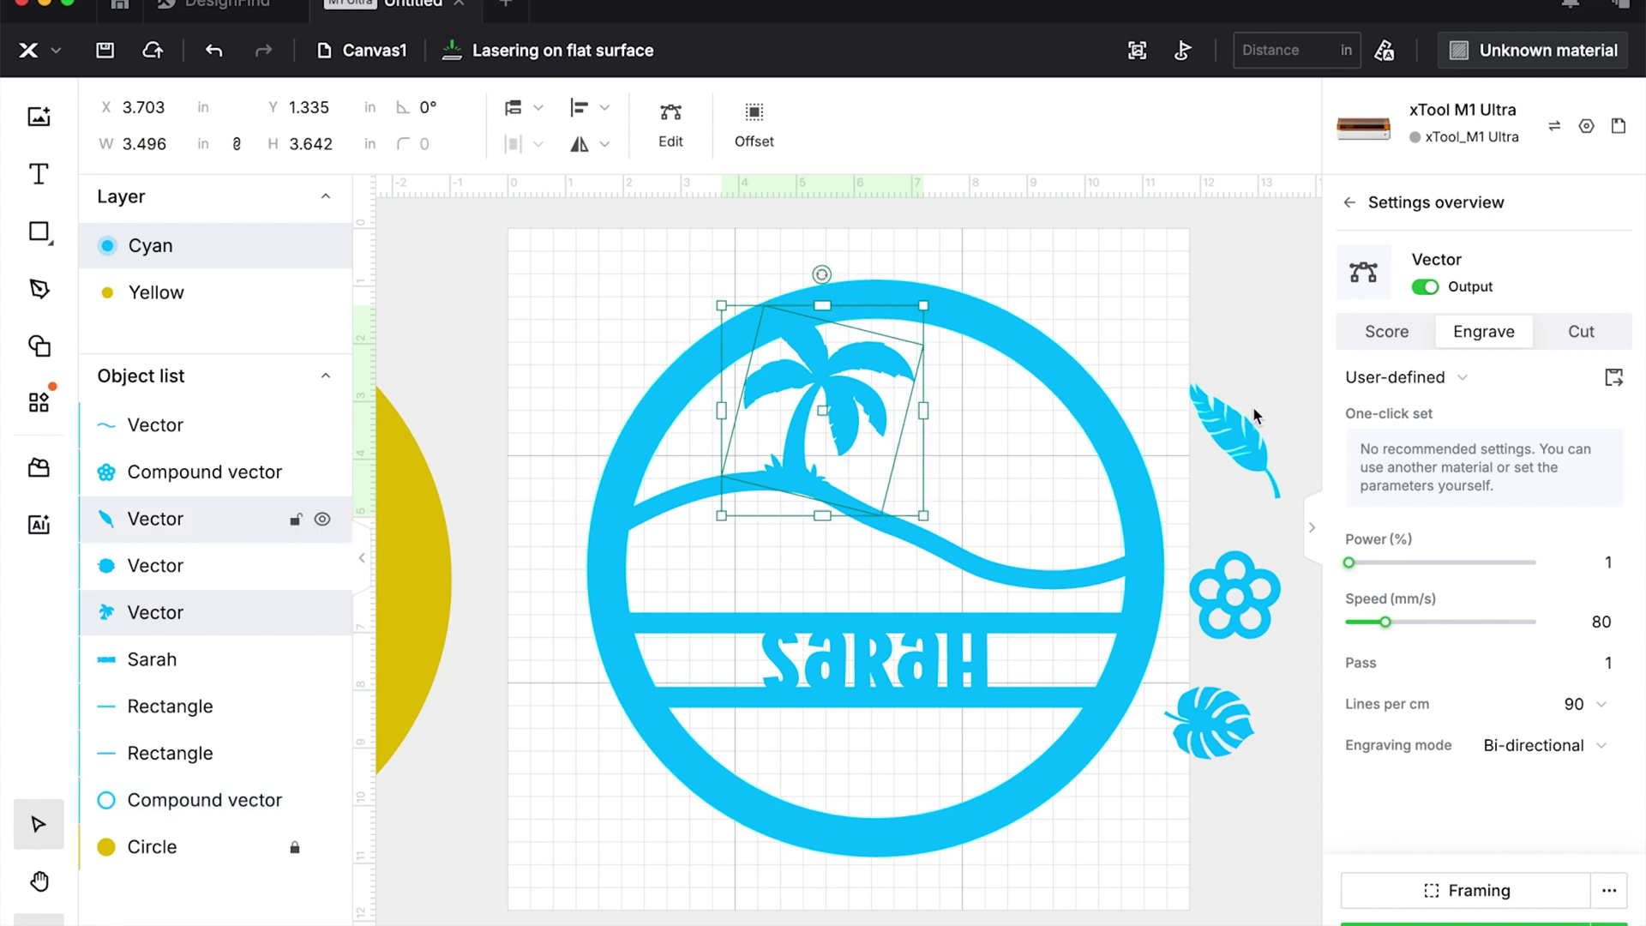
Rotate and place the monstera leaf on the beach under the wave.
click(1196, 718)
drag(1200, 720, 706, 568)
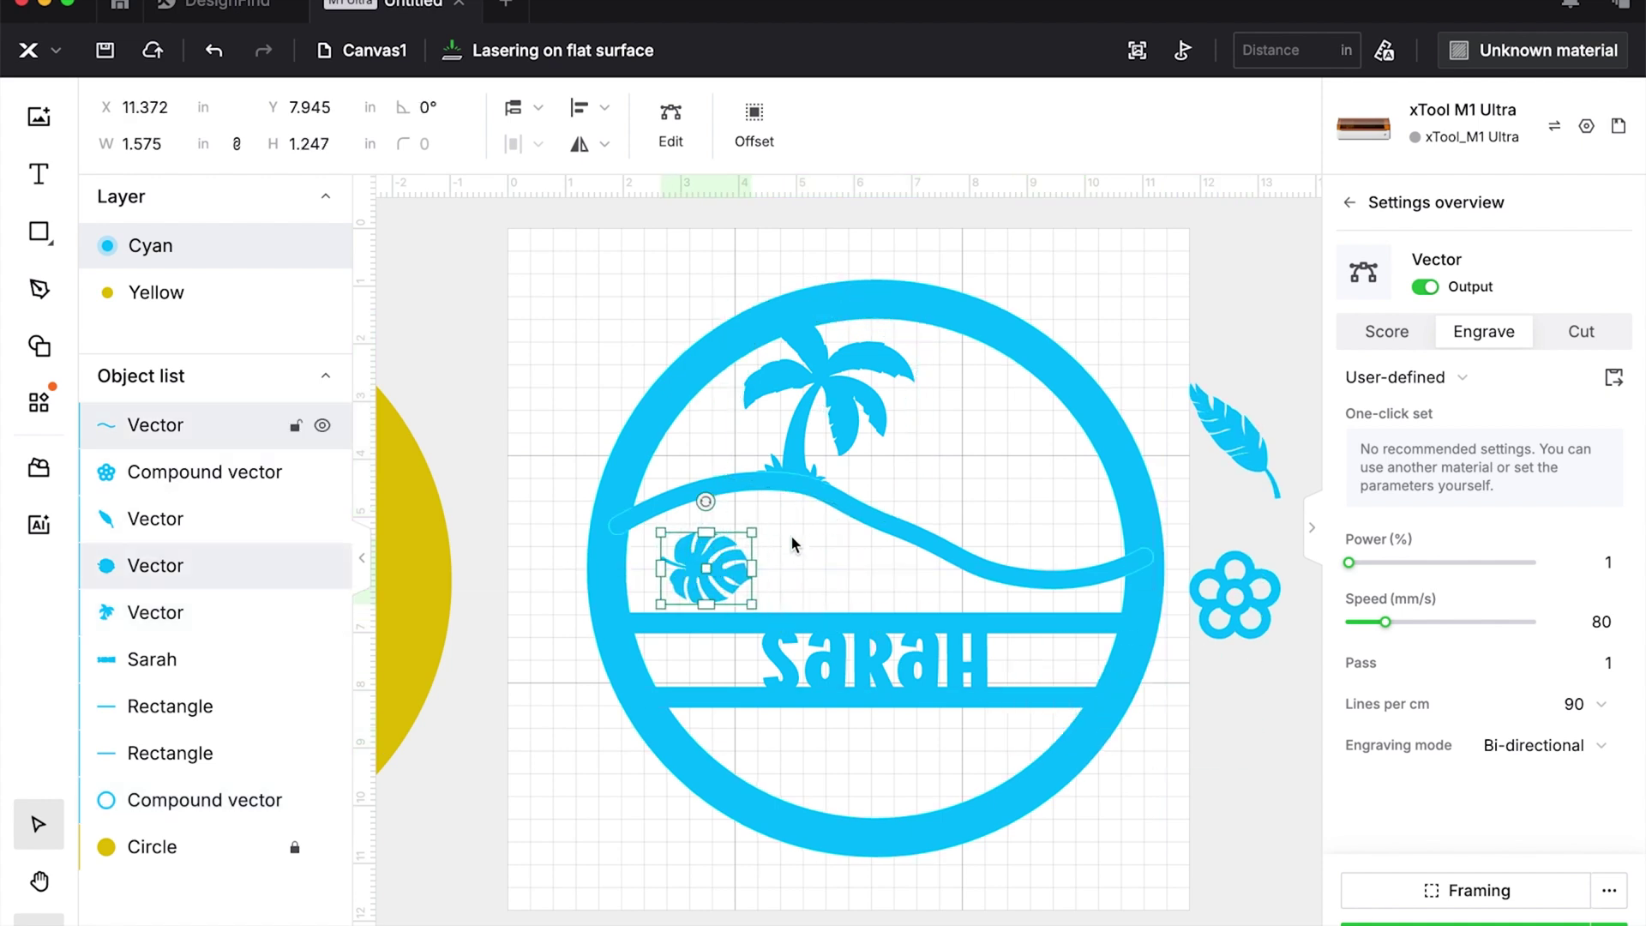
drag(705, 504, 838, 469)
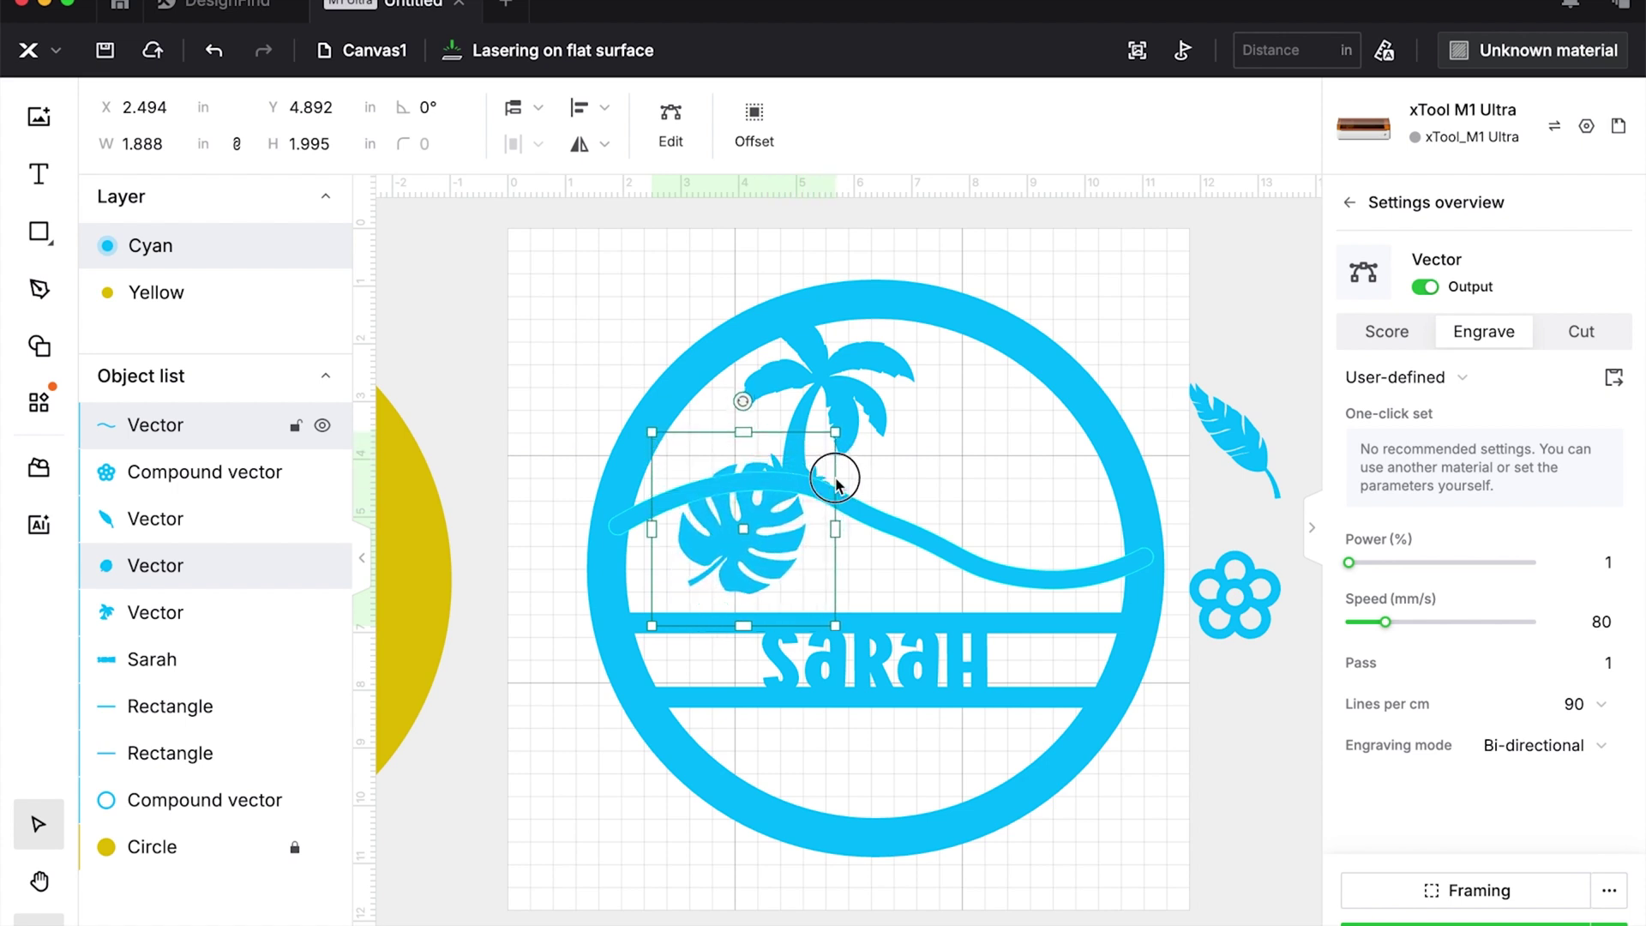
drag(771, 557, 710, 592)
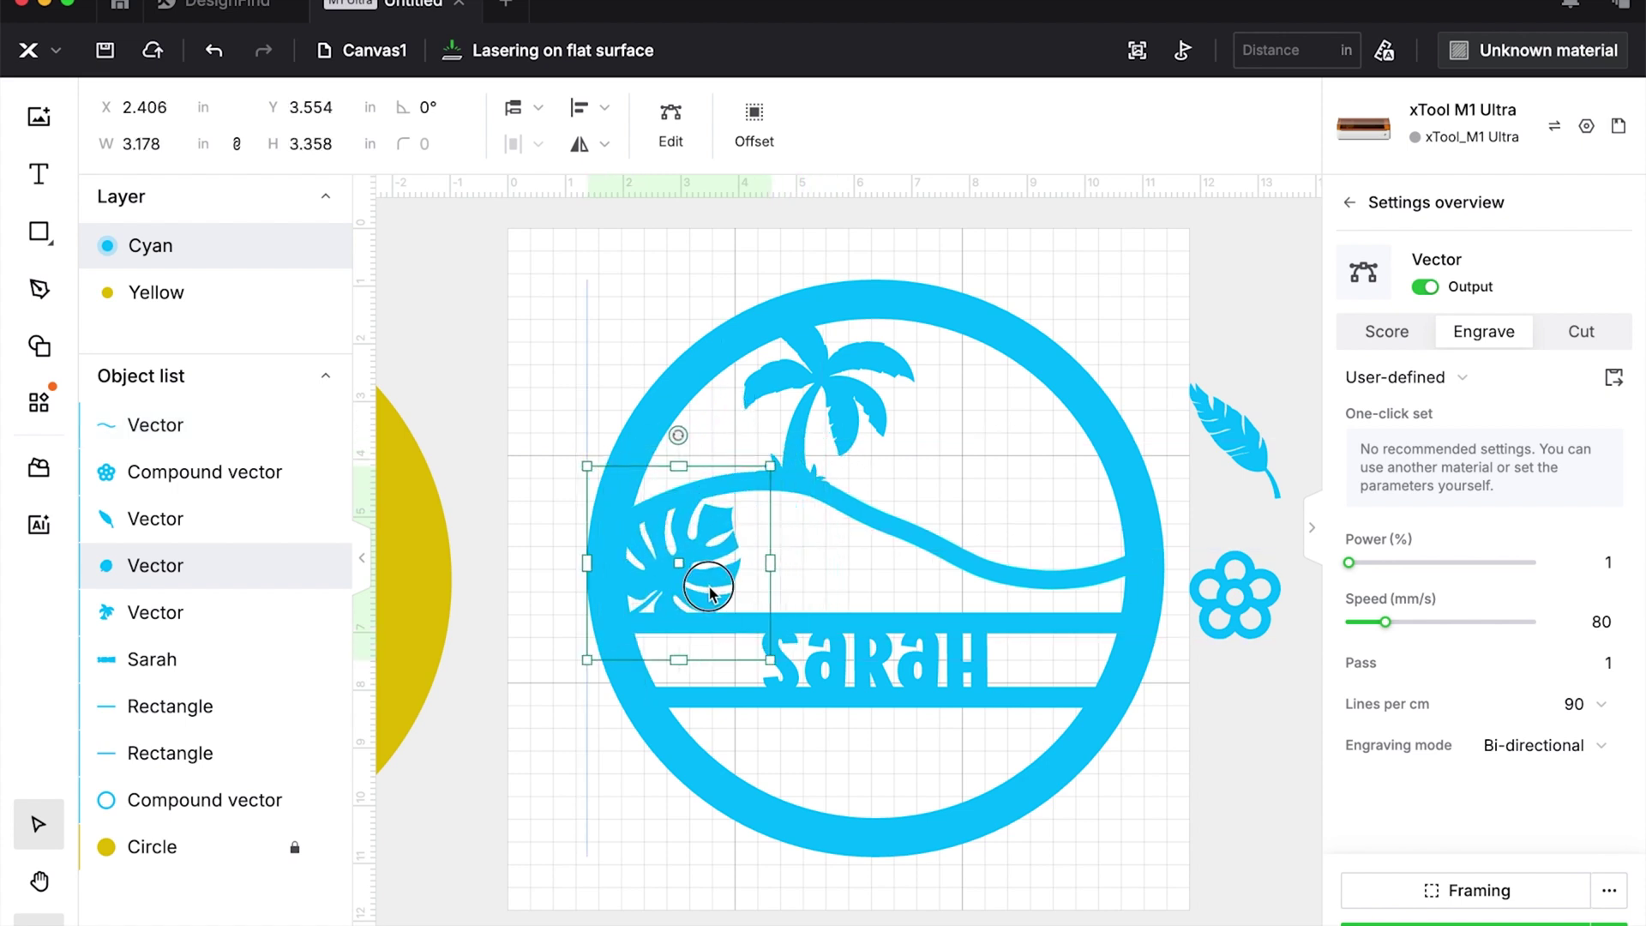
Enlarge, tilt and position the flower on the beach beside the monstera leaf.
click(1252, 624)
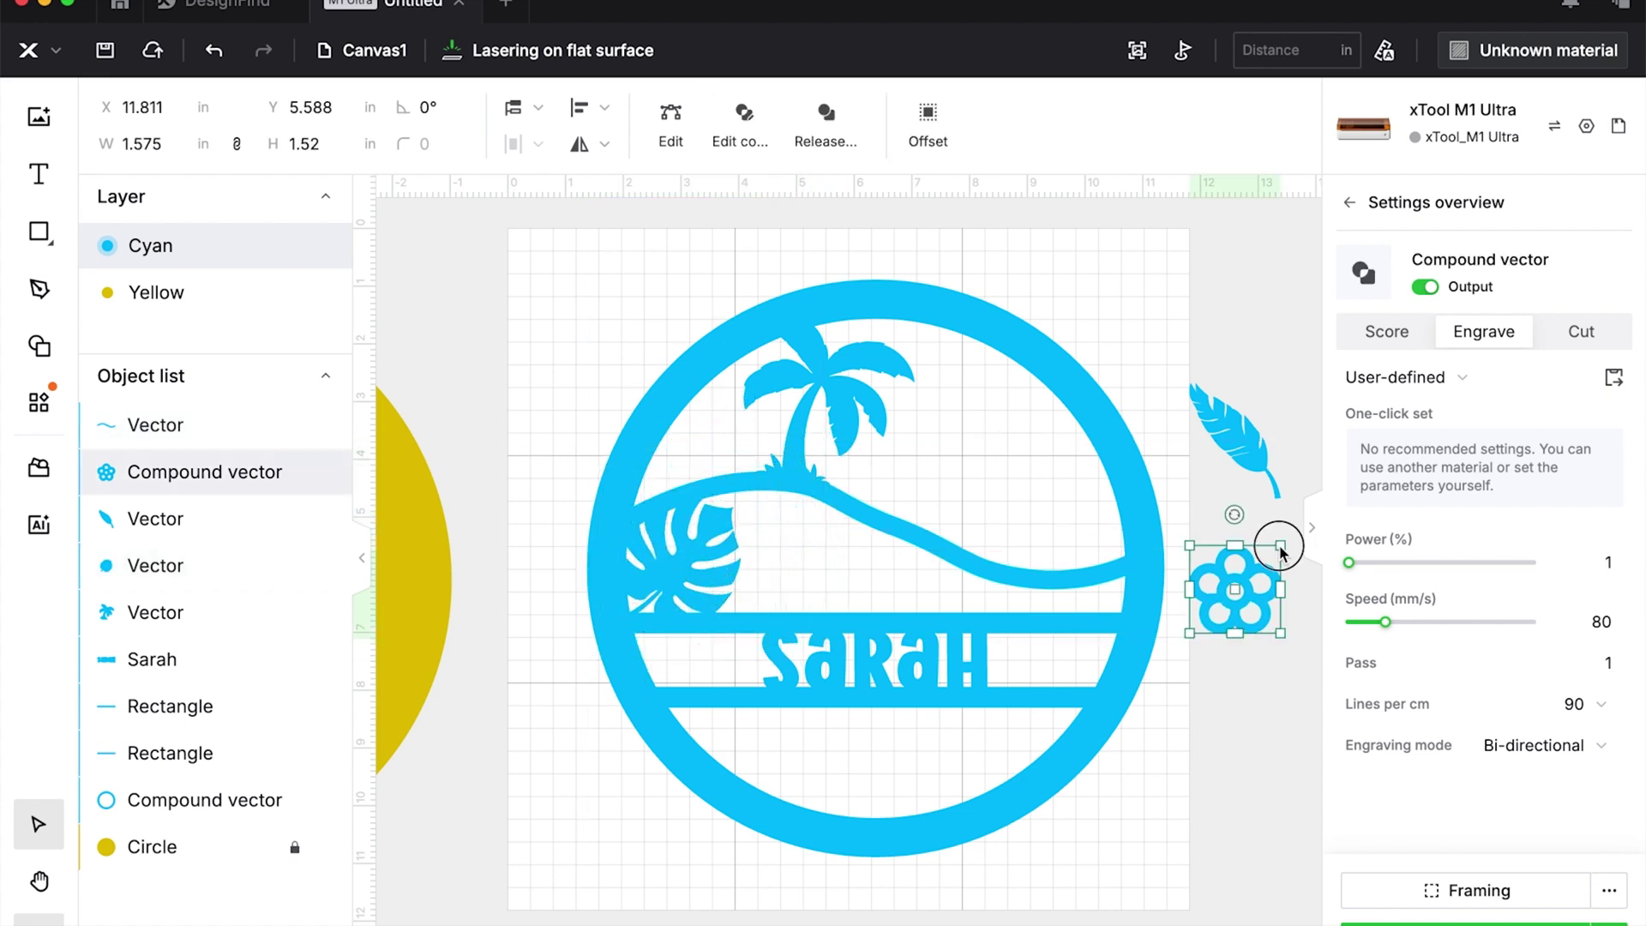
drag(1281, 551, 809, 580)
drag(807, 455, 842, 467)
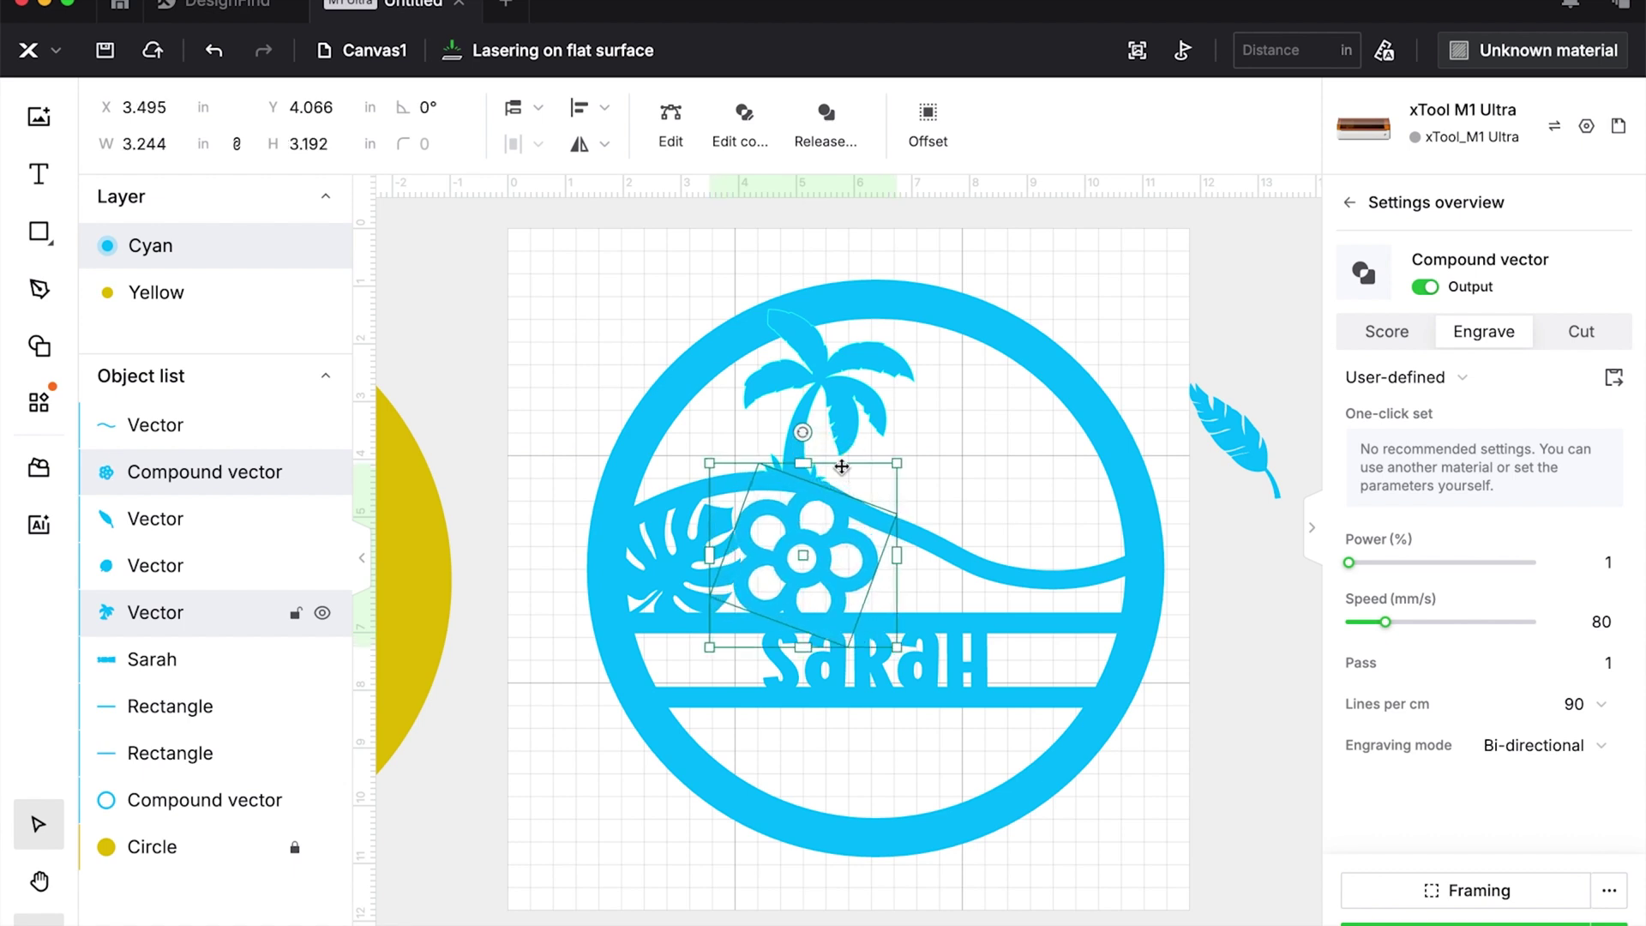
key(Left)
key(Left)
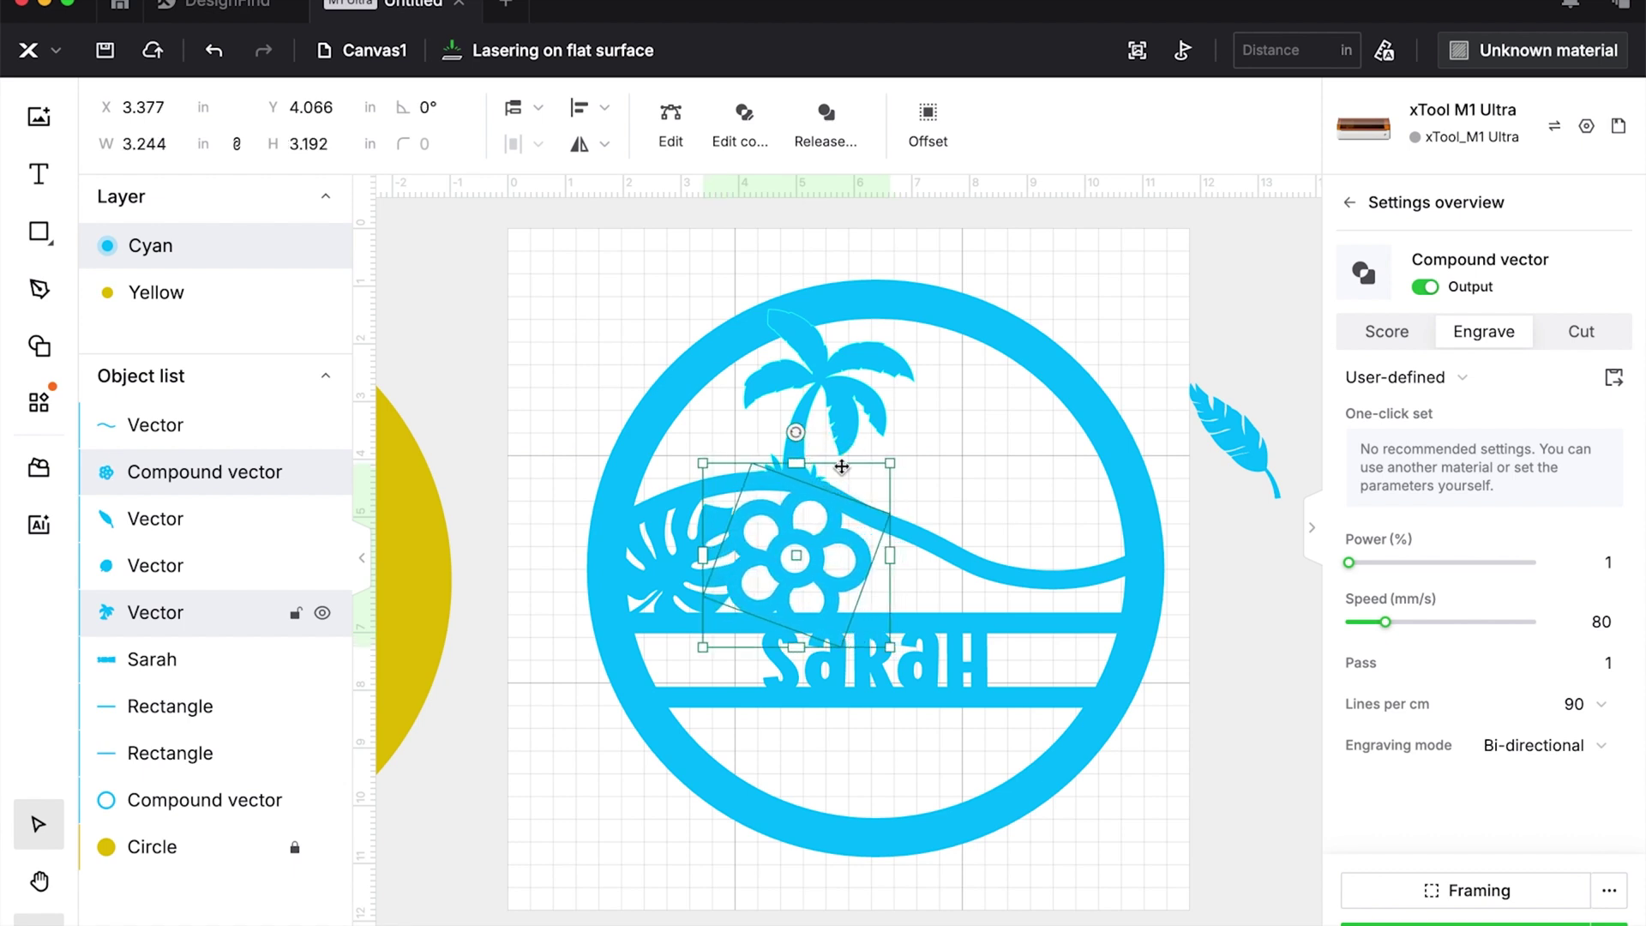
scroll(842, 466, up, 5)
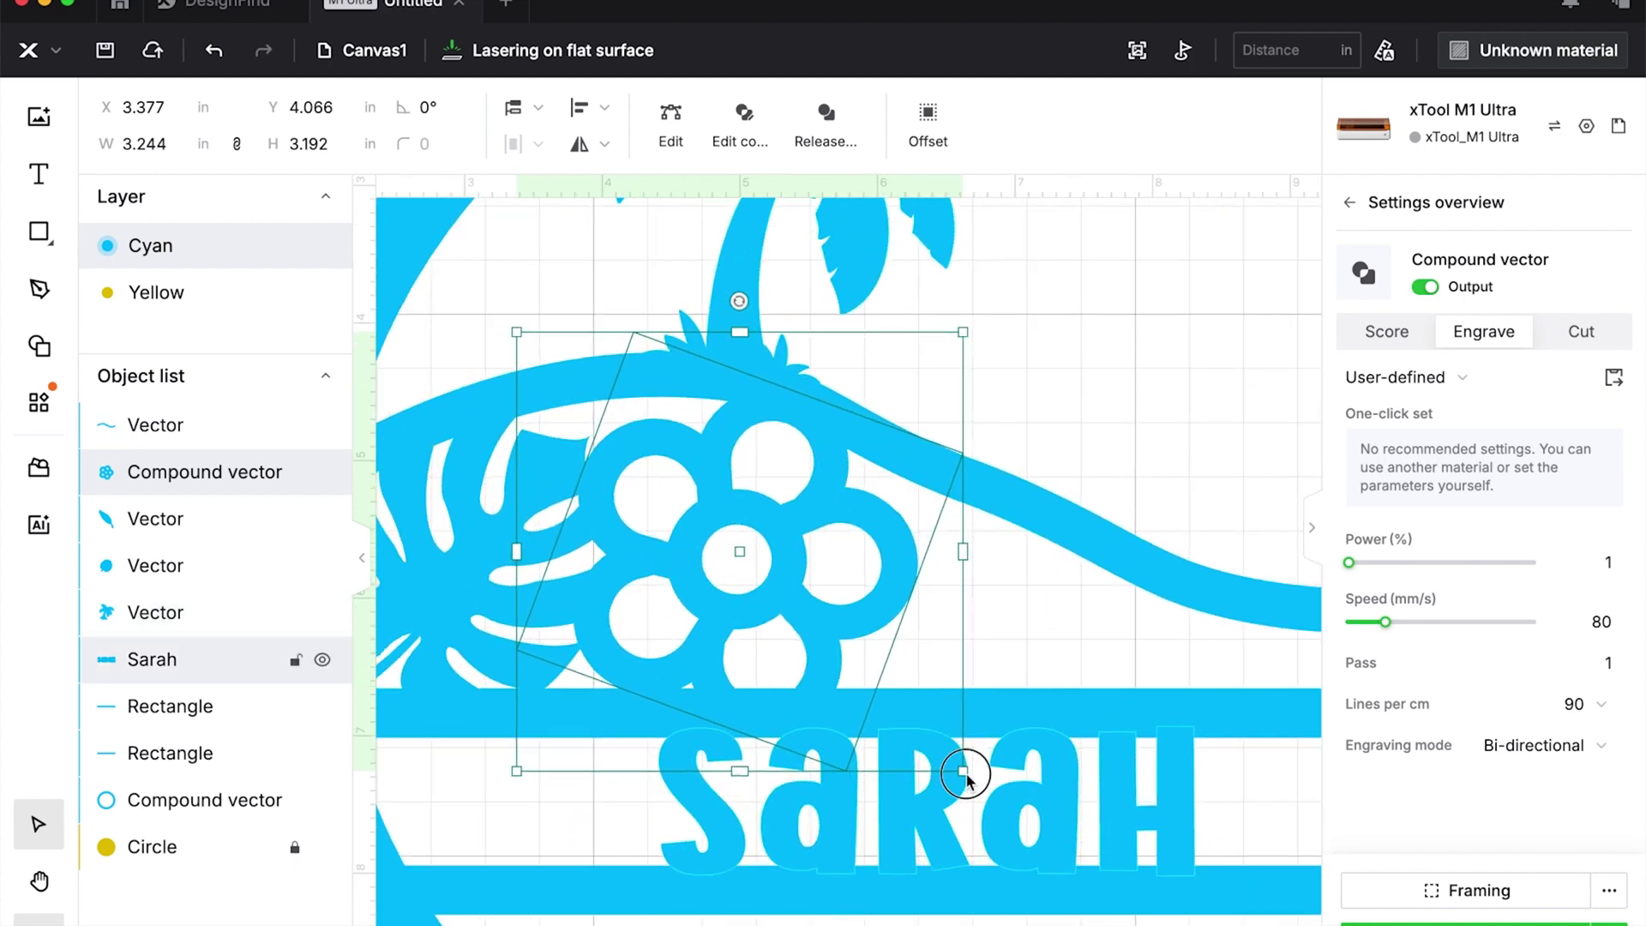
drag(964, 772, 961, 769)
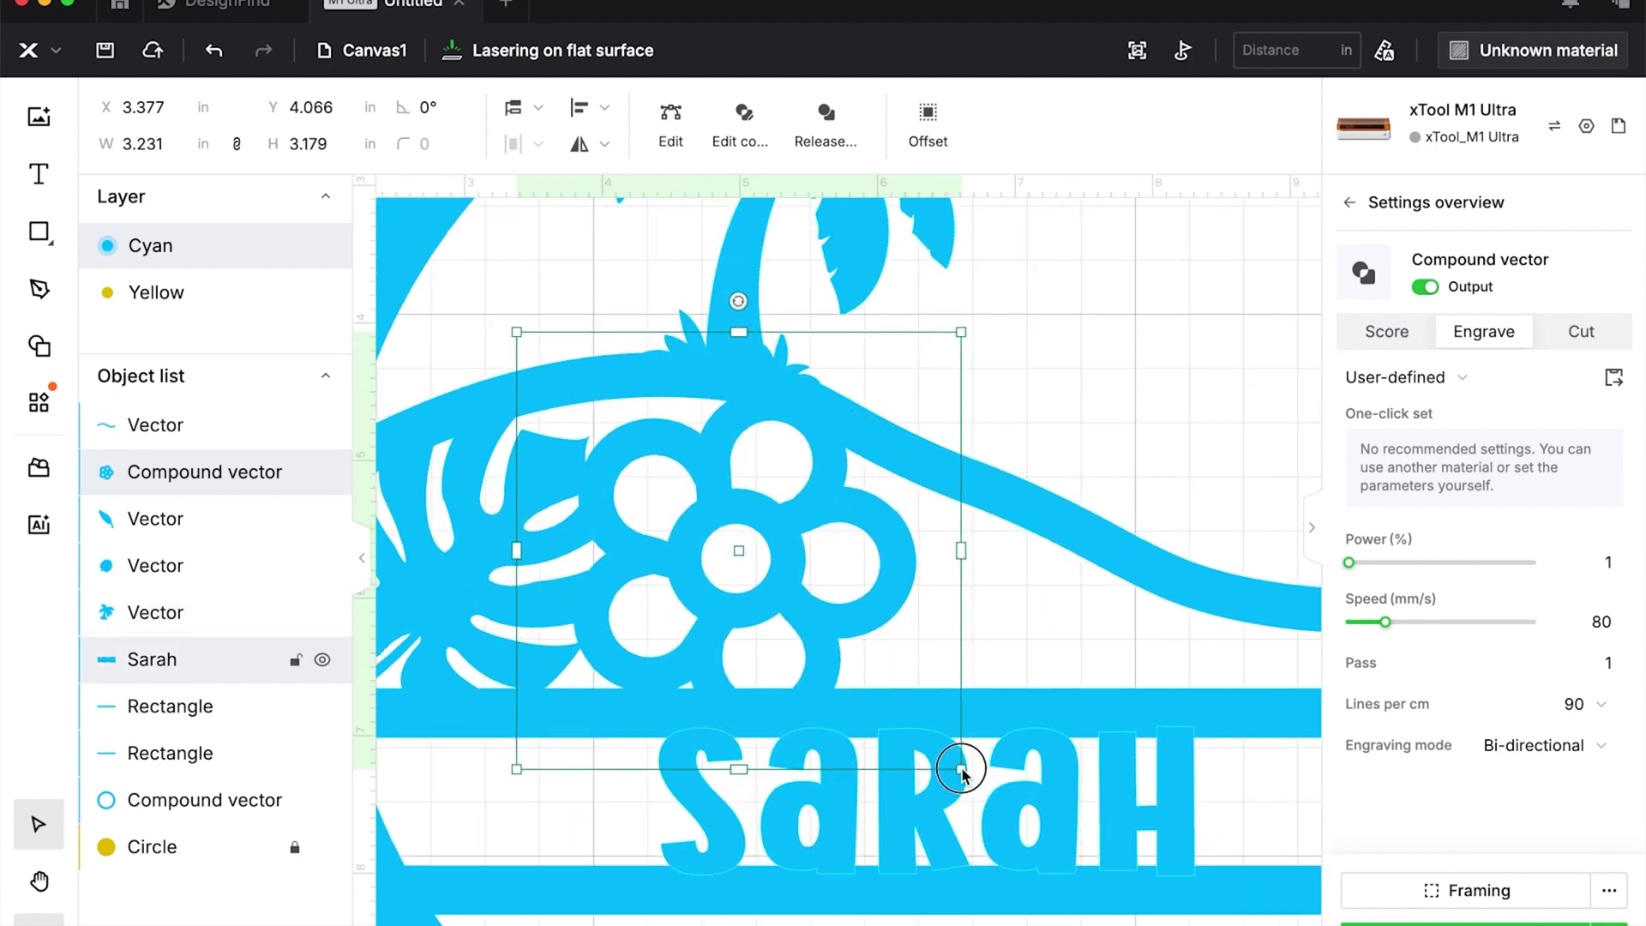
click(771, 547)
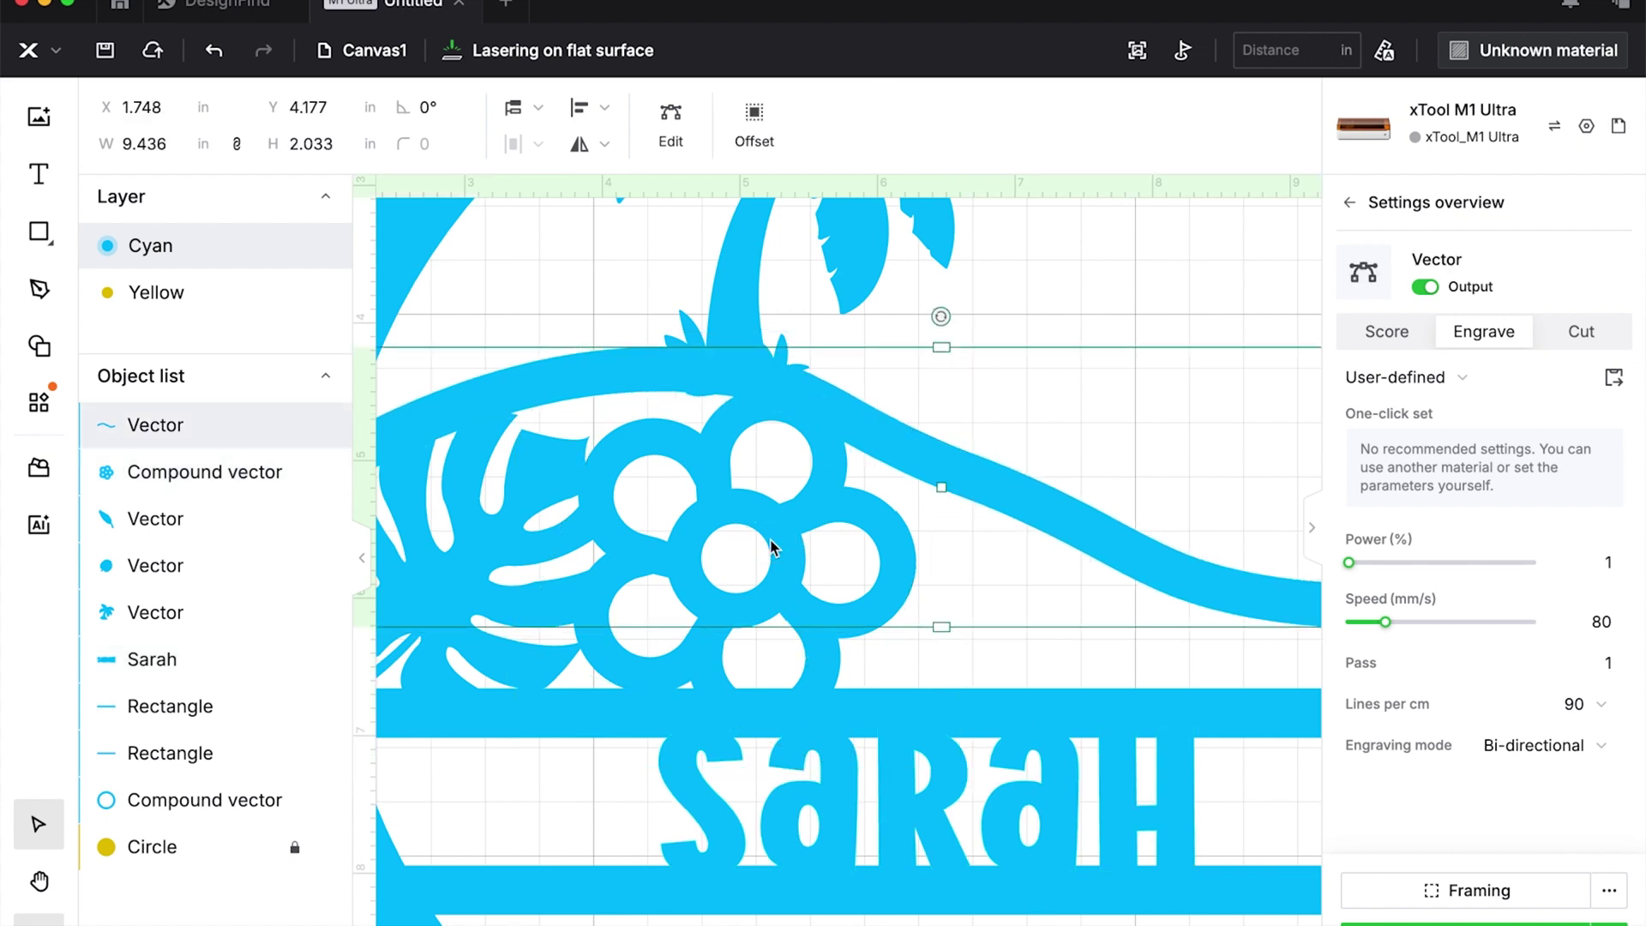
click(805, 665)
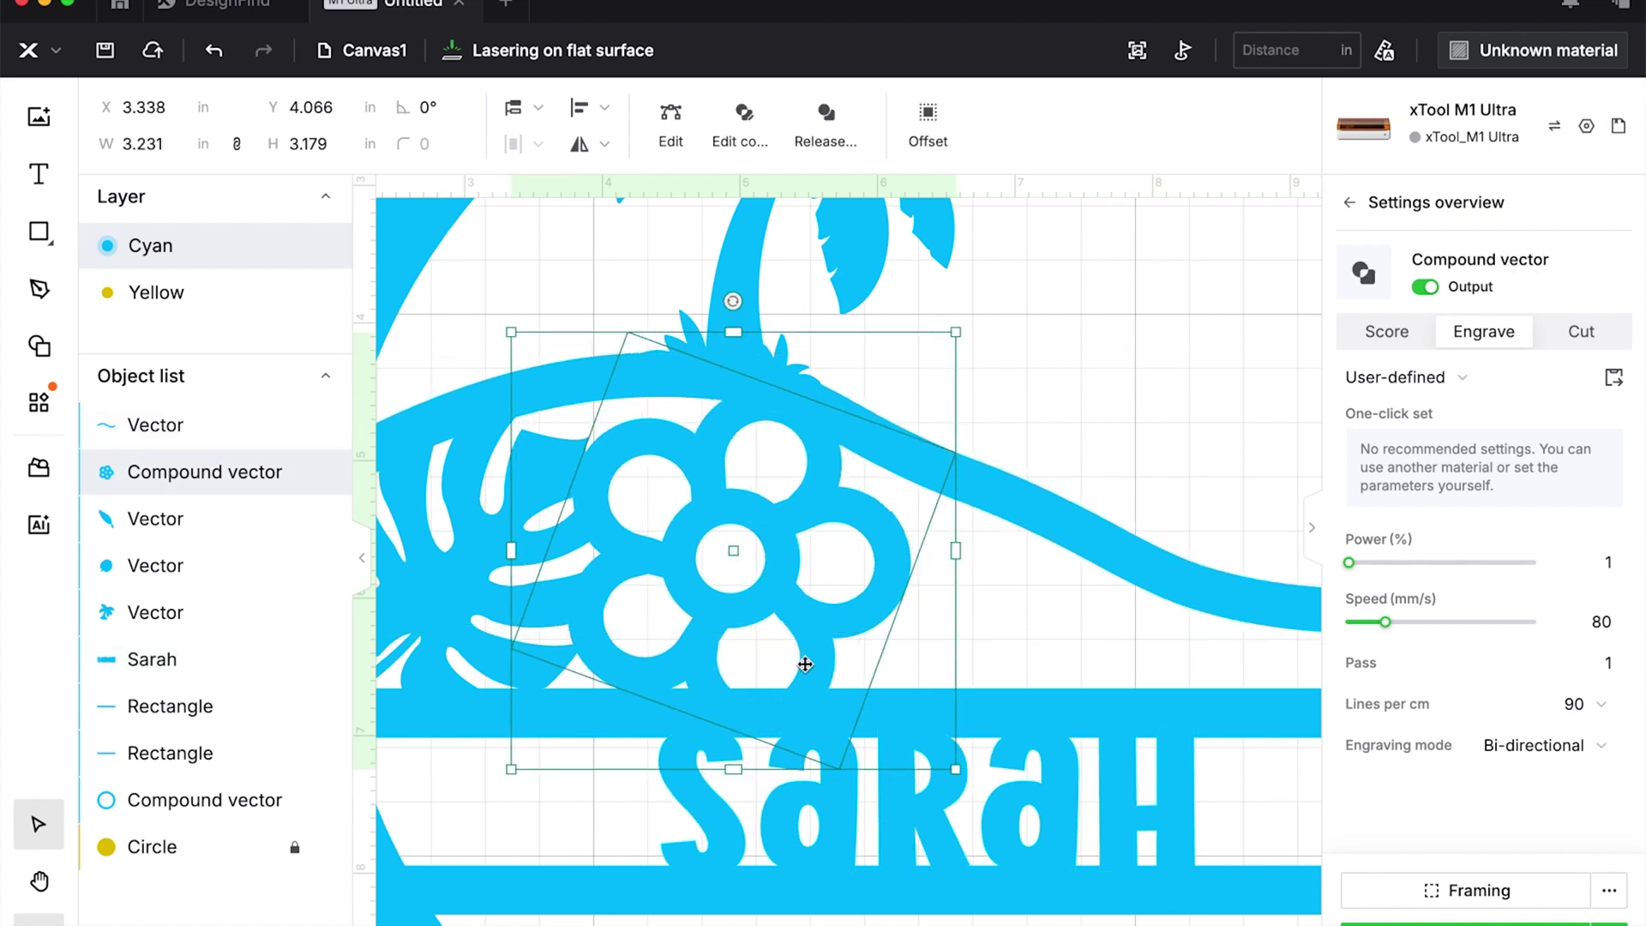
key(Up)
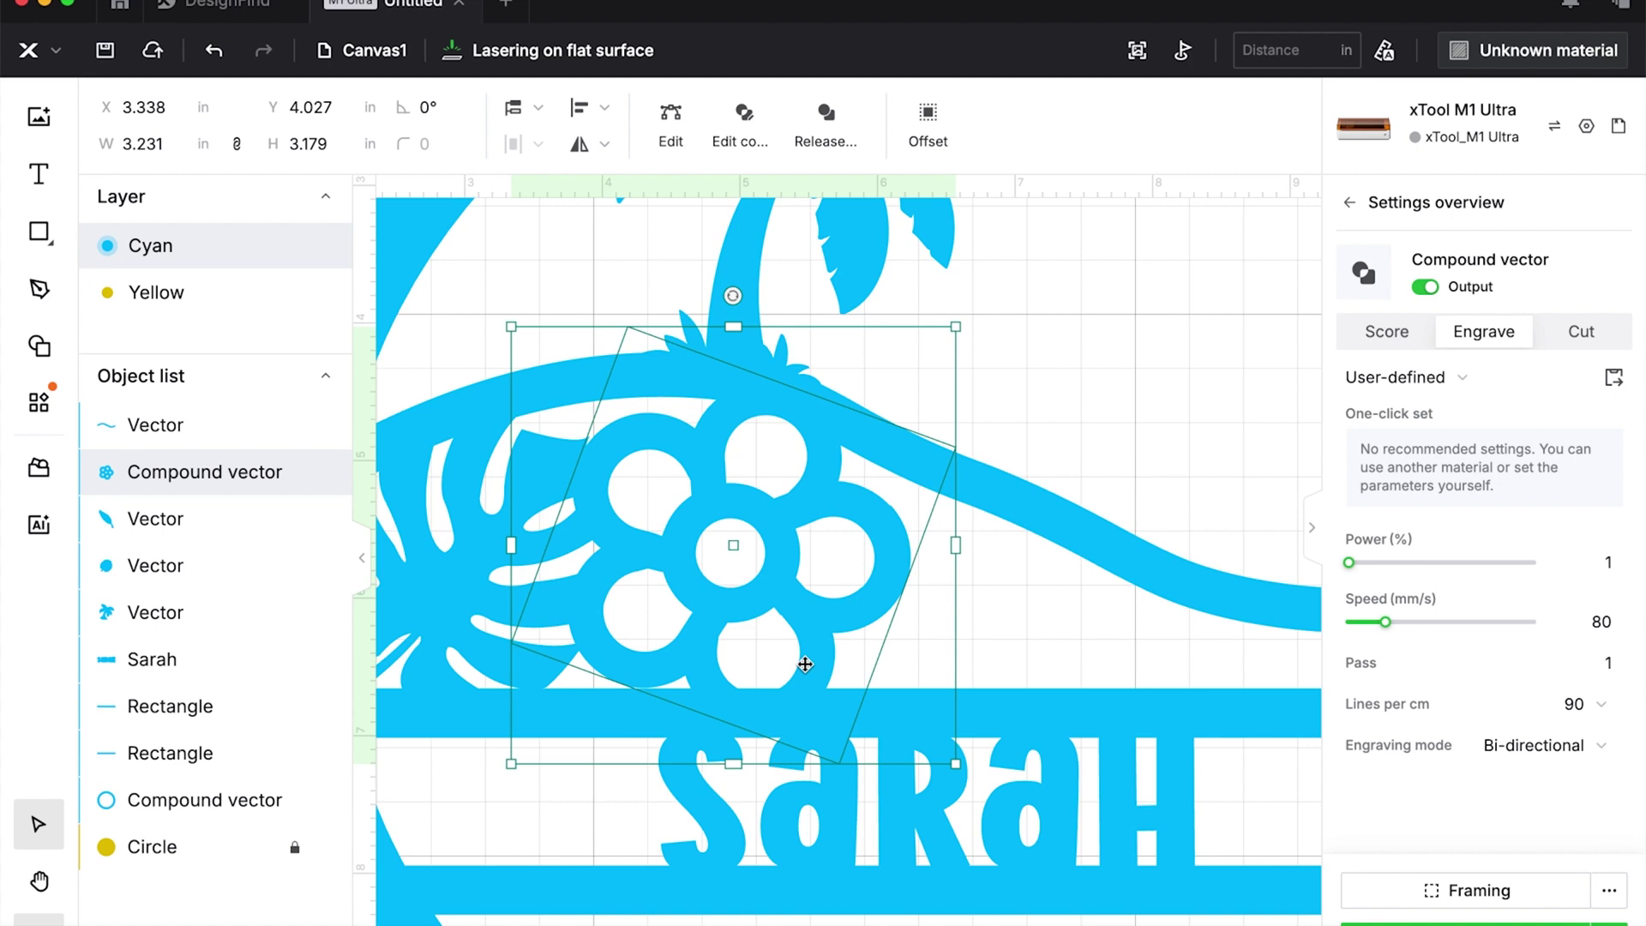
scroll(805, 664, down, 5)
Move the feather leaf under Sarah and add a mirrored copy of it.
drag(1223, 531, 980, 759)
key(Escape)
key(r)
key(ctrl+d)
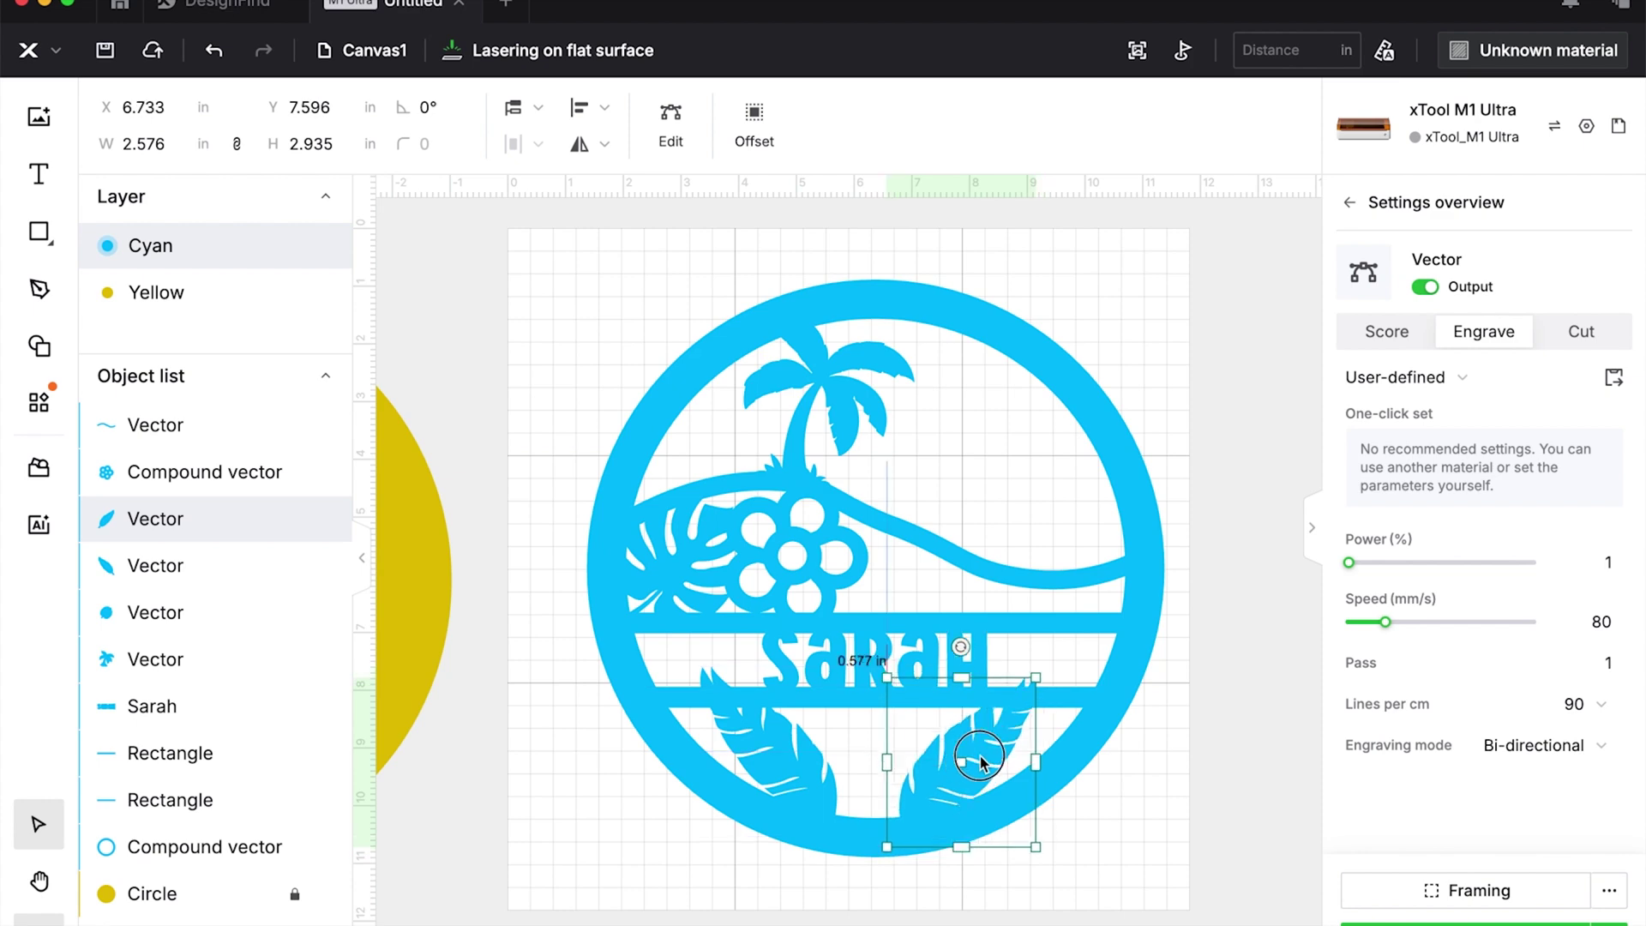
Place a copy of the flower between the leaves under Sarah and fit the design in view.
click(891, 536)
click(808, 565)
key(ctrl+d)
scroll(888, 735, up, 5)
drag(808, 565, 833, 646)
click(705, 732)
drag(779, 713, 782, 708)
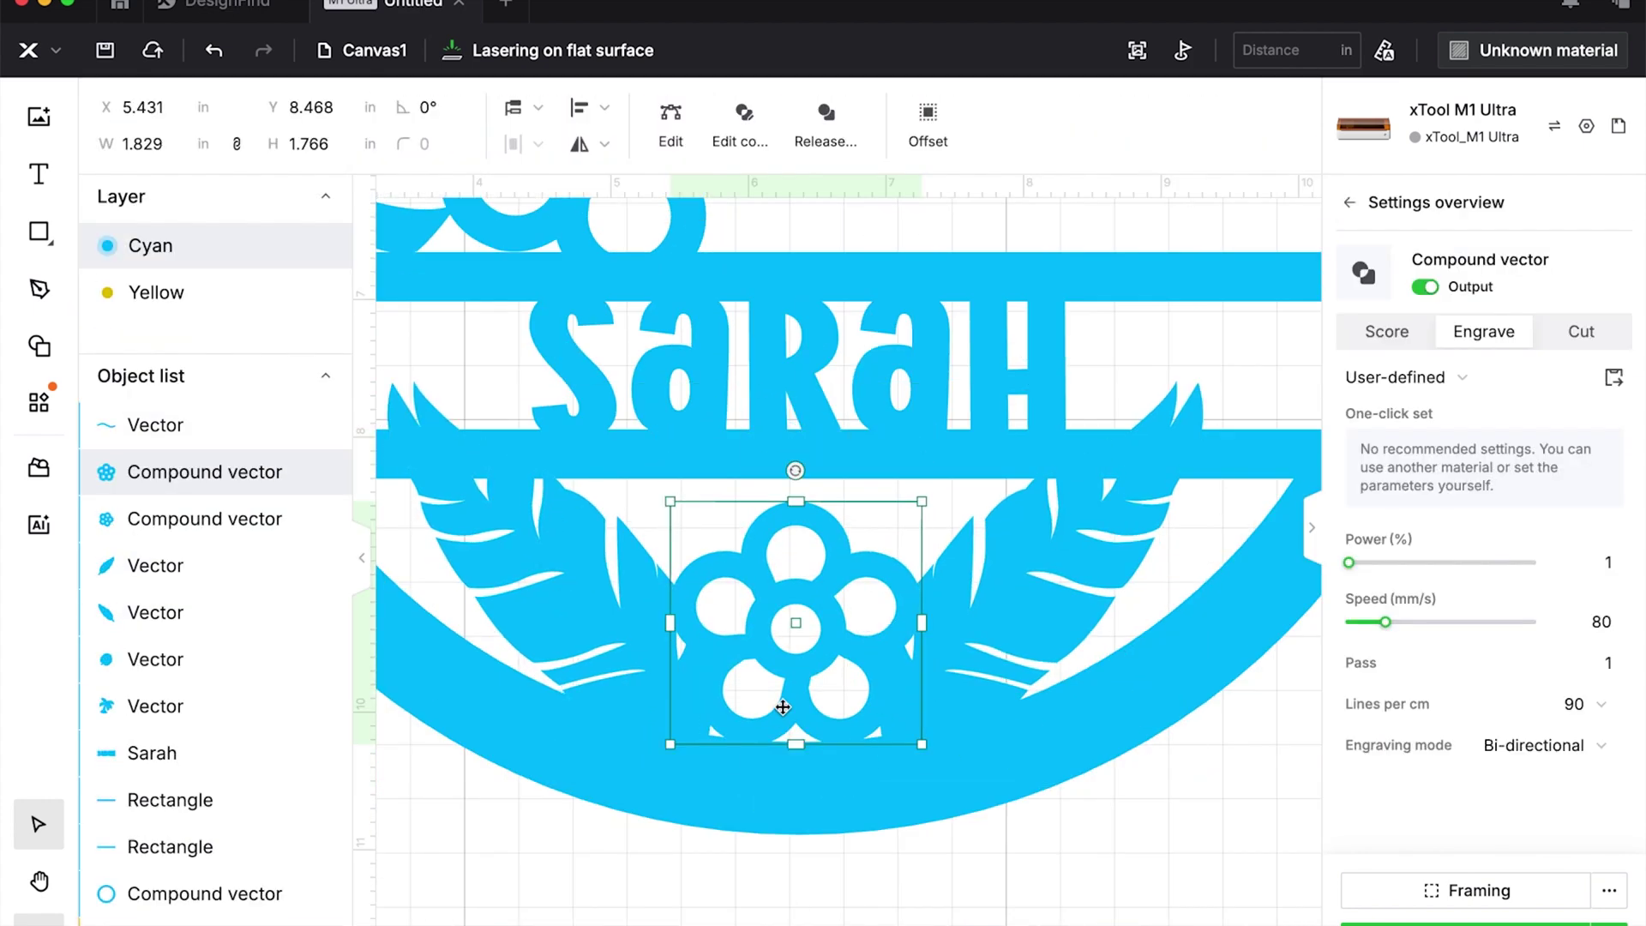
click(1052, 810)
key(ctrl+0)
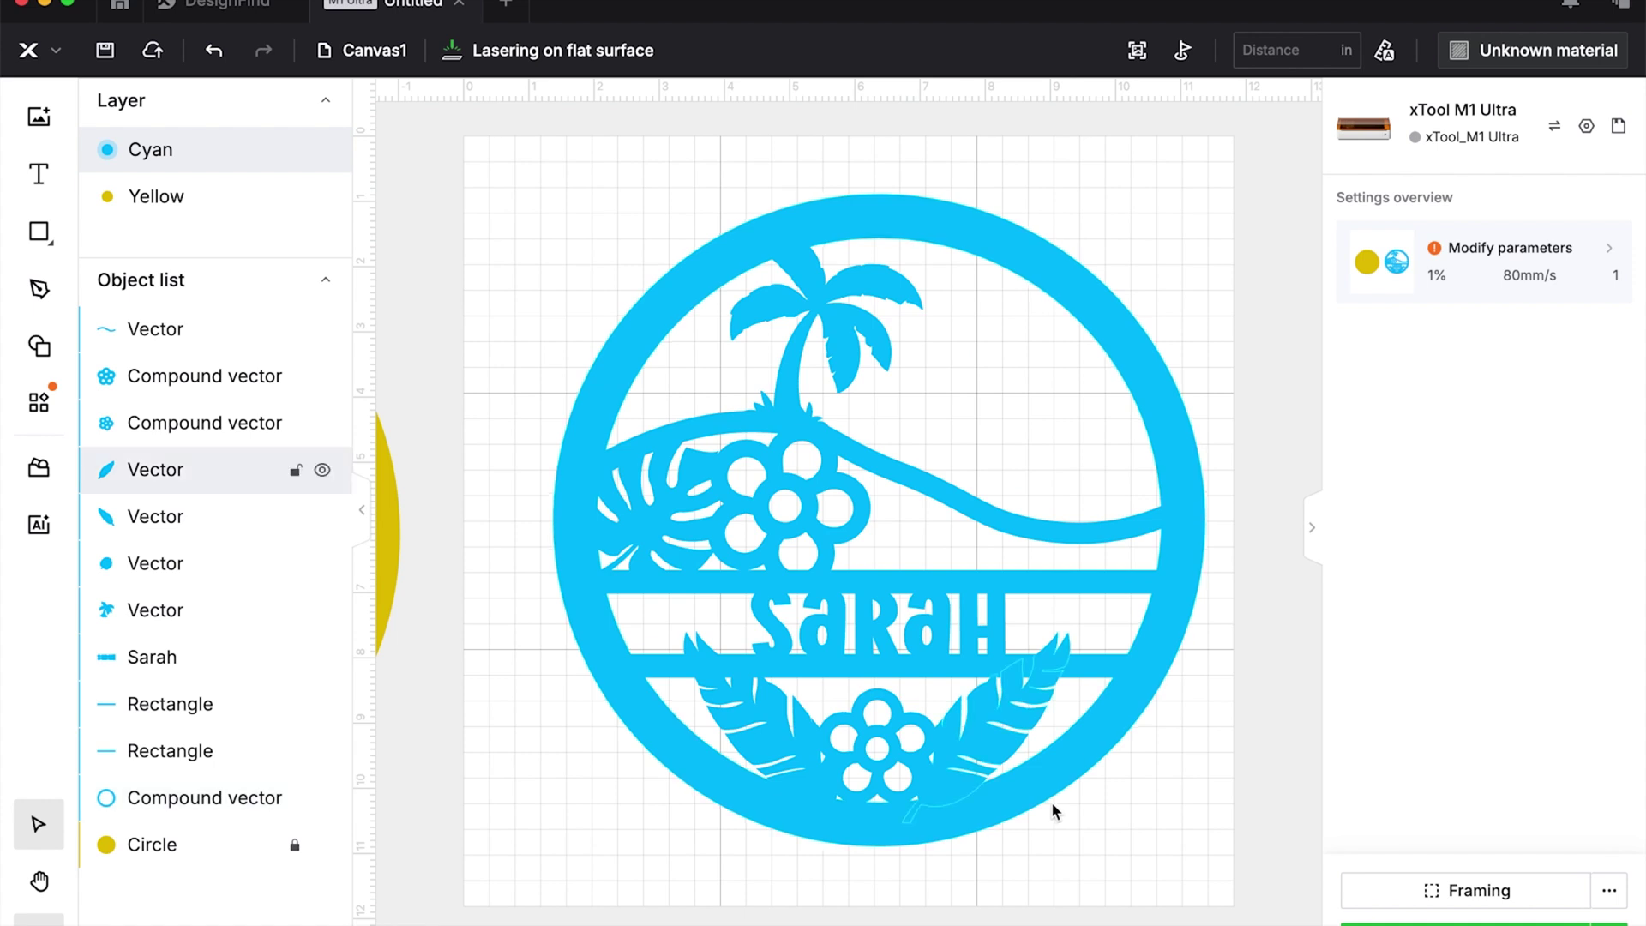
scroll(1051, 801, right, 5)
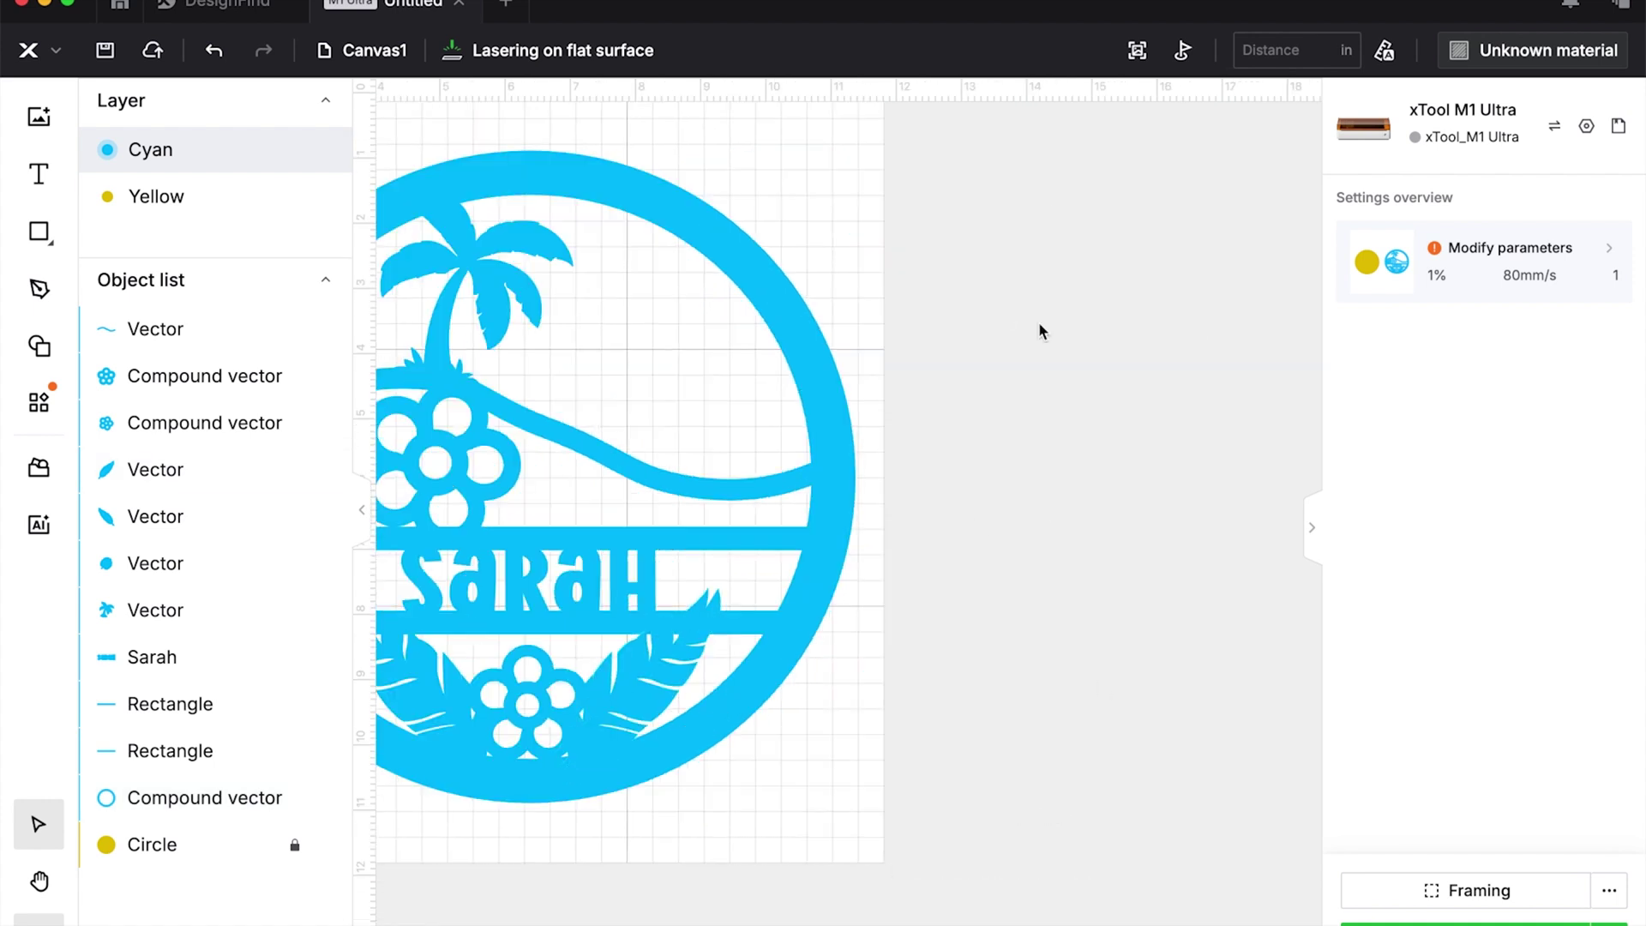
mouse_move(900, 921)
Search Google Images in Chrome for 'moana silhouette' and preview the first silhouette result.
click(861, 919)
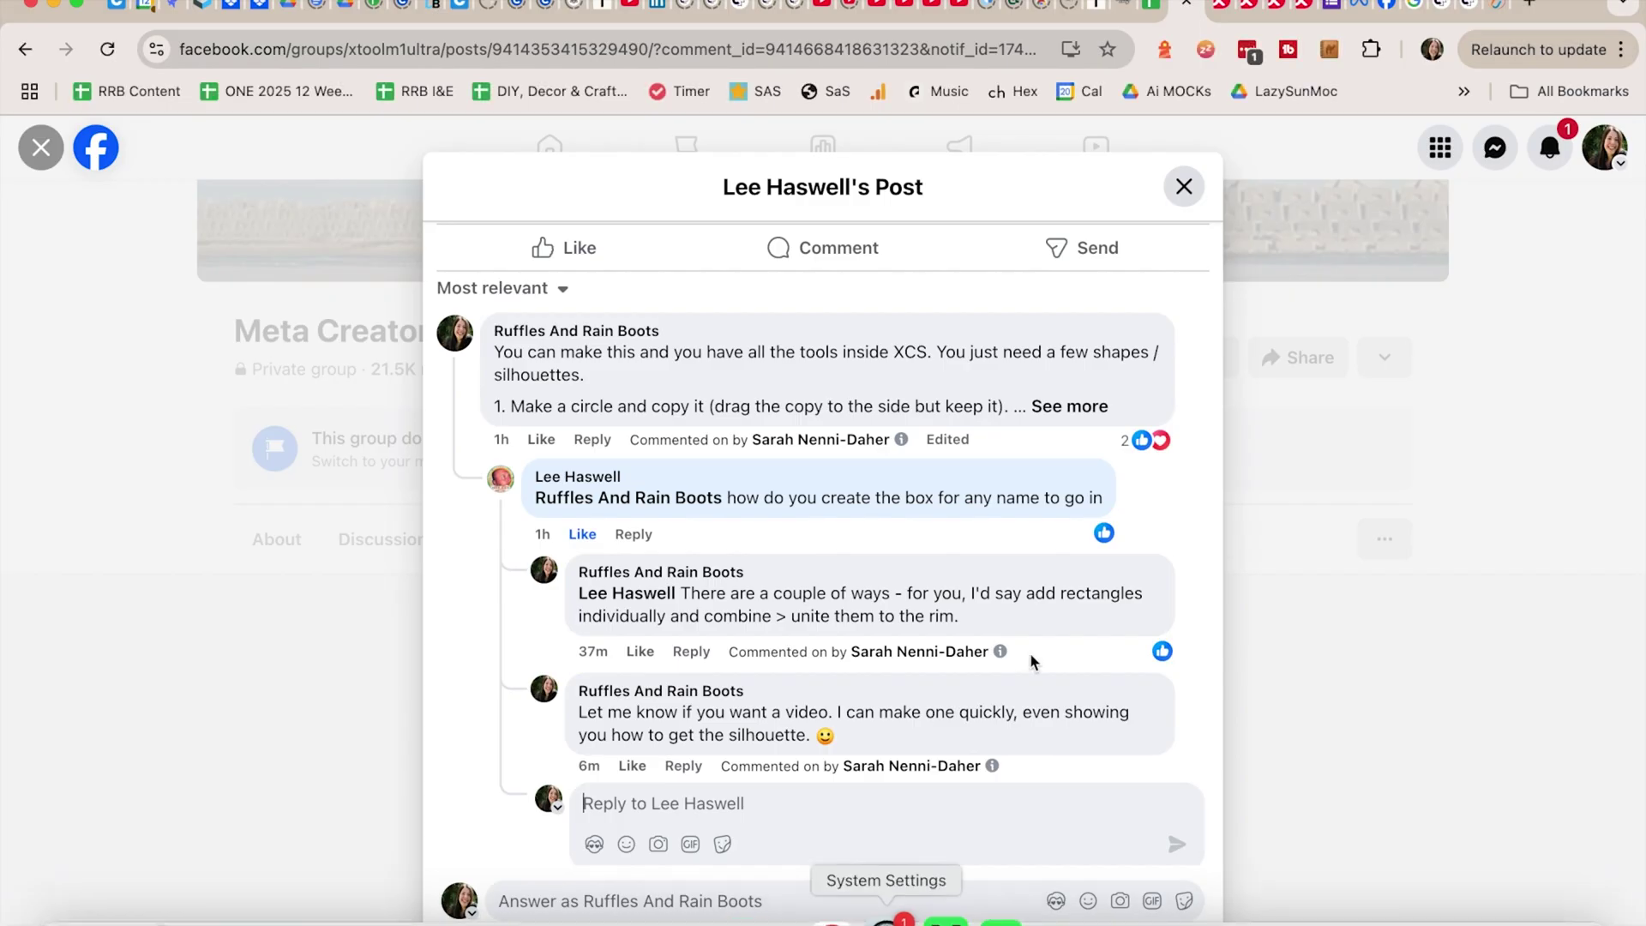
click(1524, 8)
text(moana s)
key(Return)
click(655, 158)
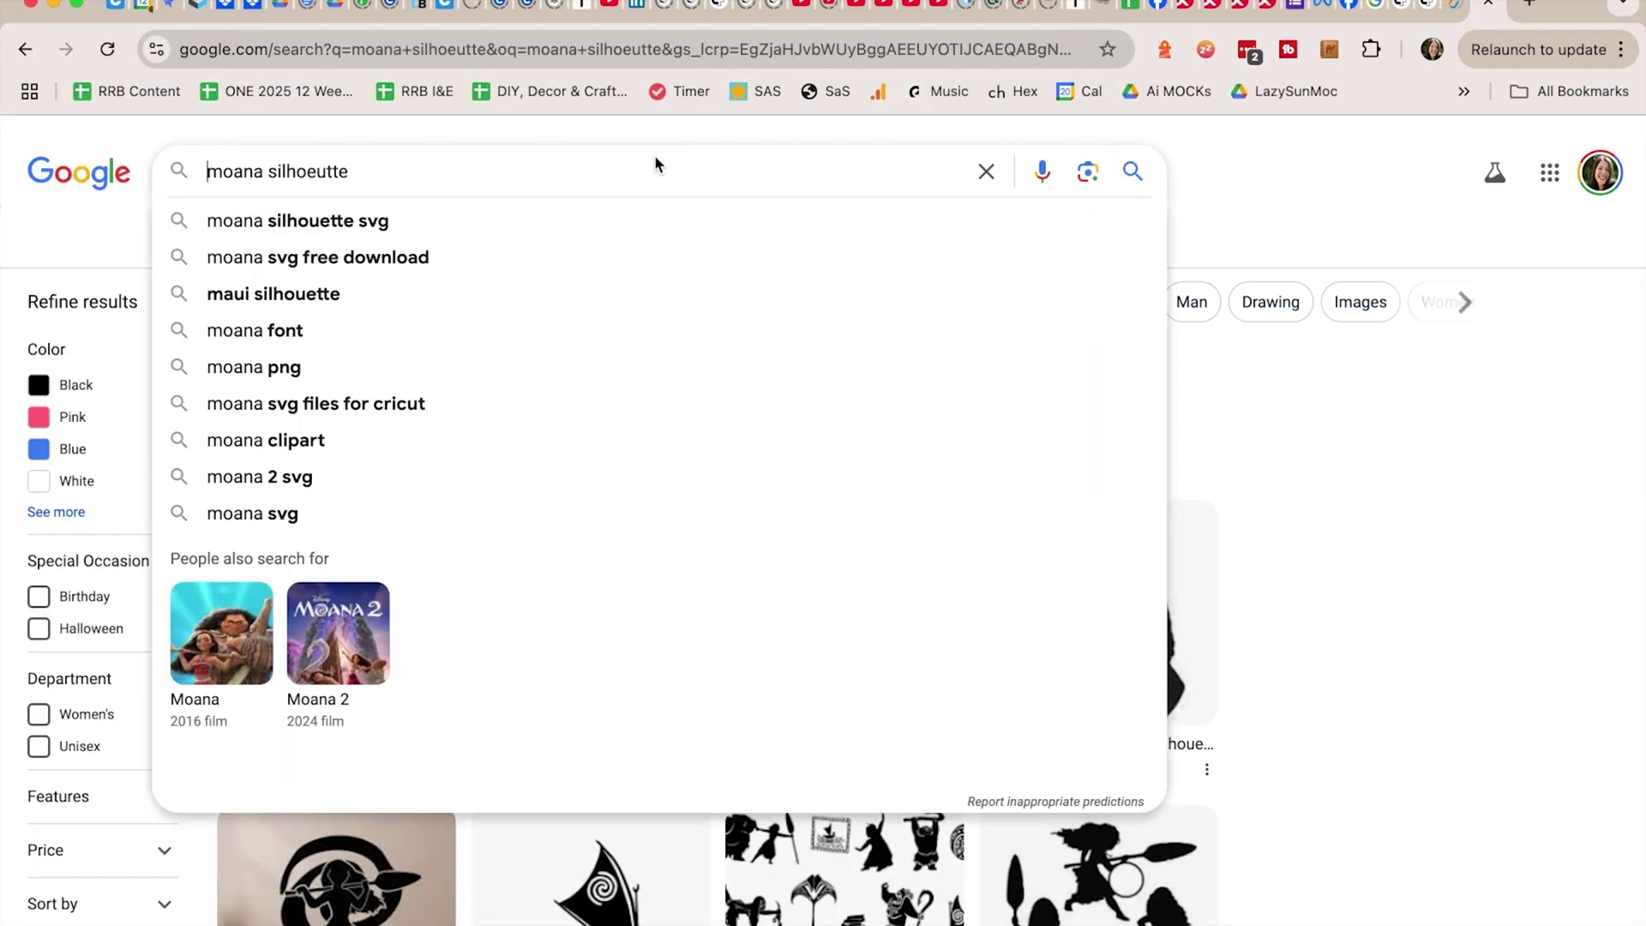
click(359, 245)
click(1100, 492)
click(1044, 517)
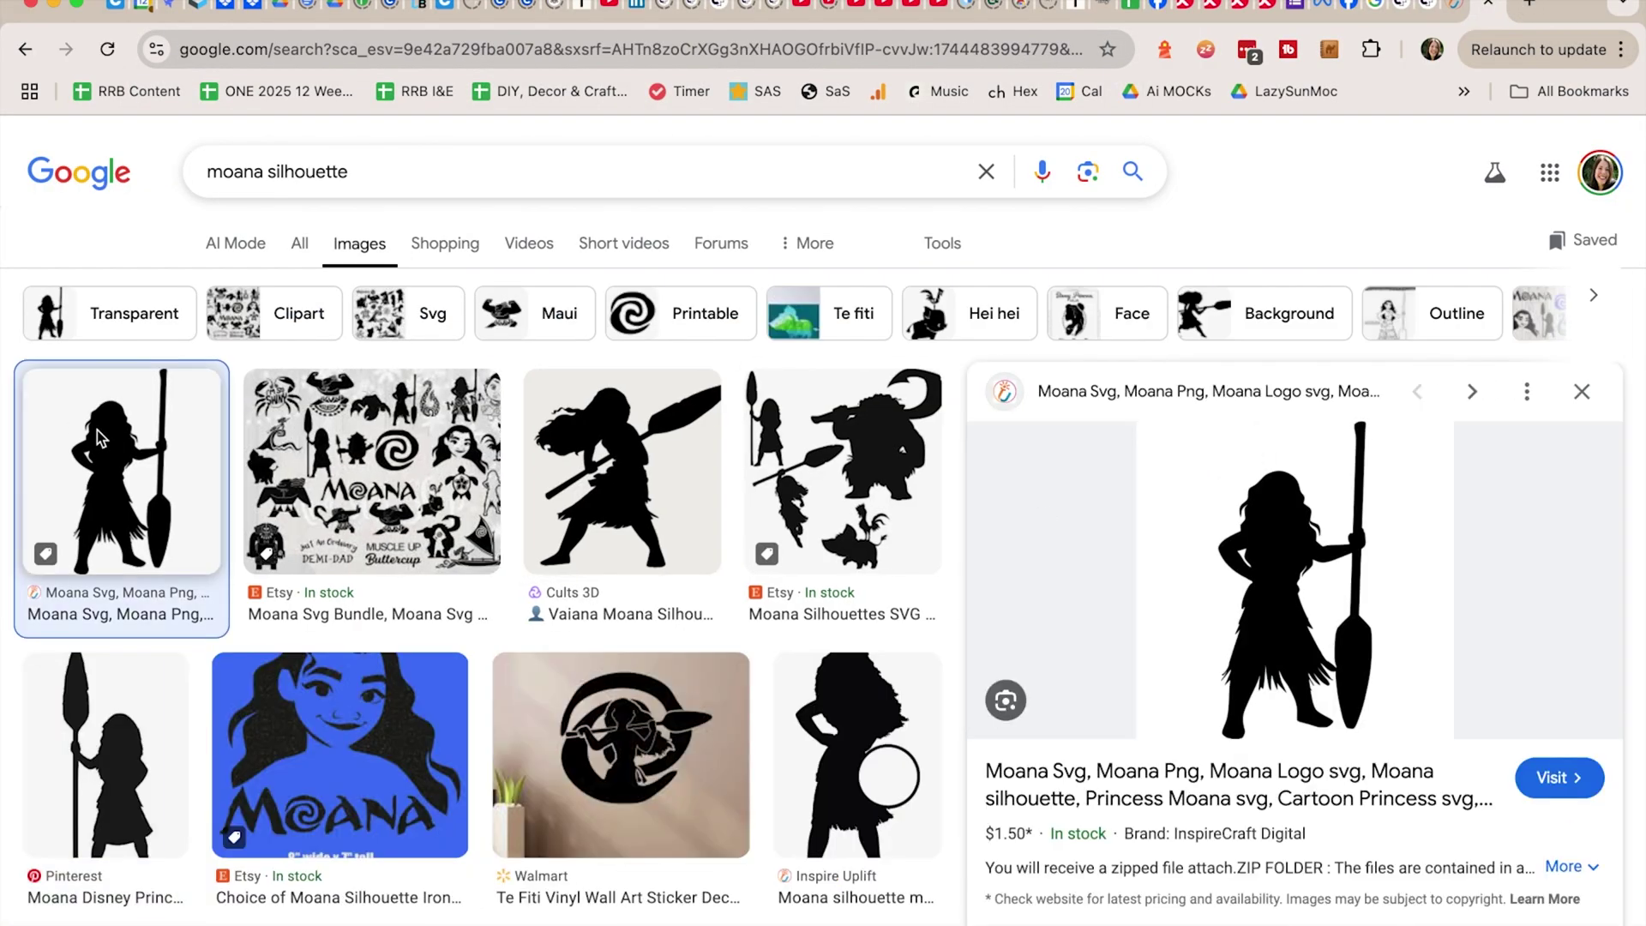
Screenshot the standing Moana figure with the oar from the preview.
key(super+shift+4)
drag(1174, 410, 1412, 737)
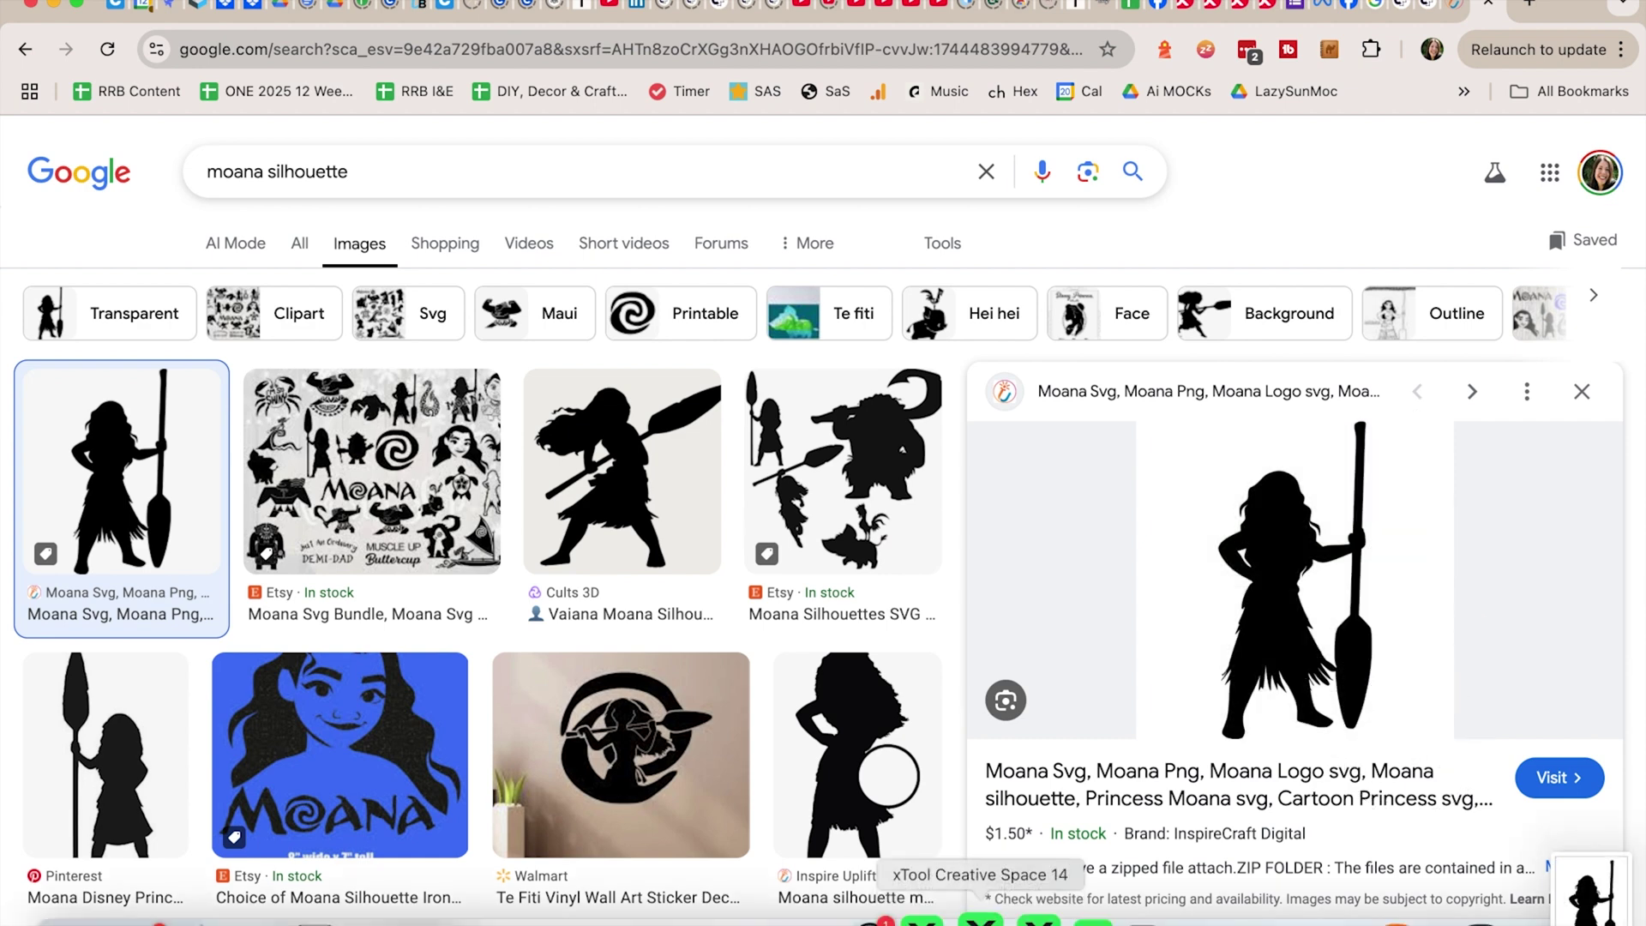
click(990, 909)
Place the silhouette screenshot beside the circle design and enlarge it.
drag(1626, 910, 1144, 449)
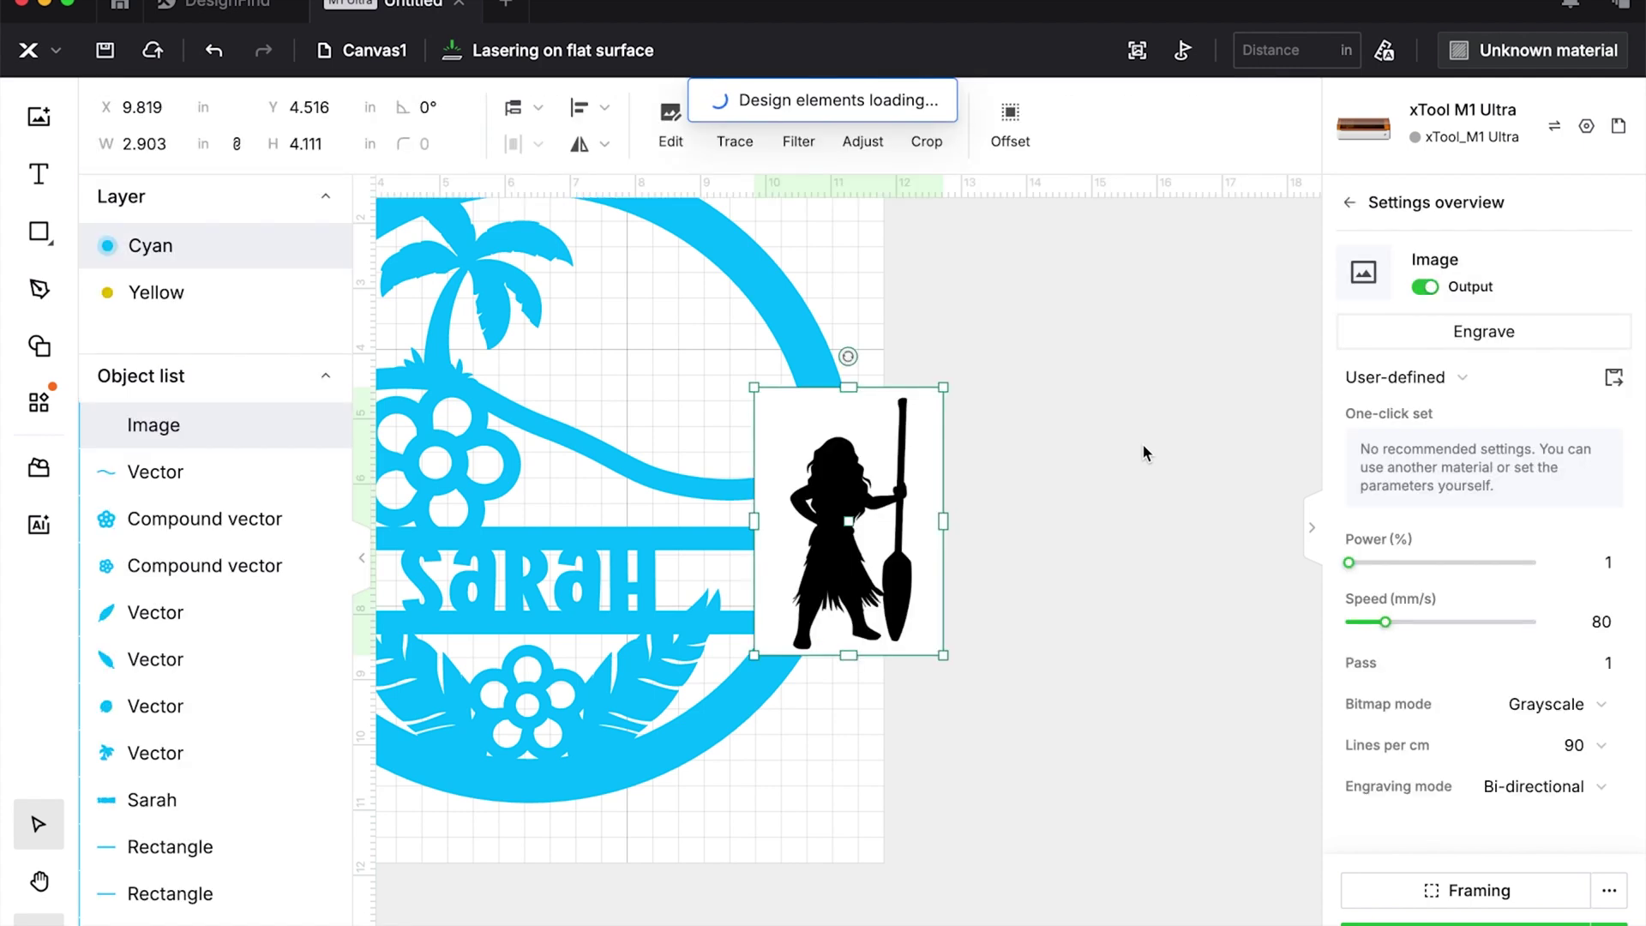
drag(917, 481, 1051, 481)
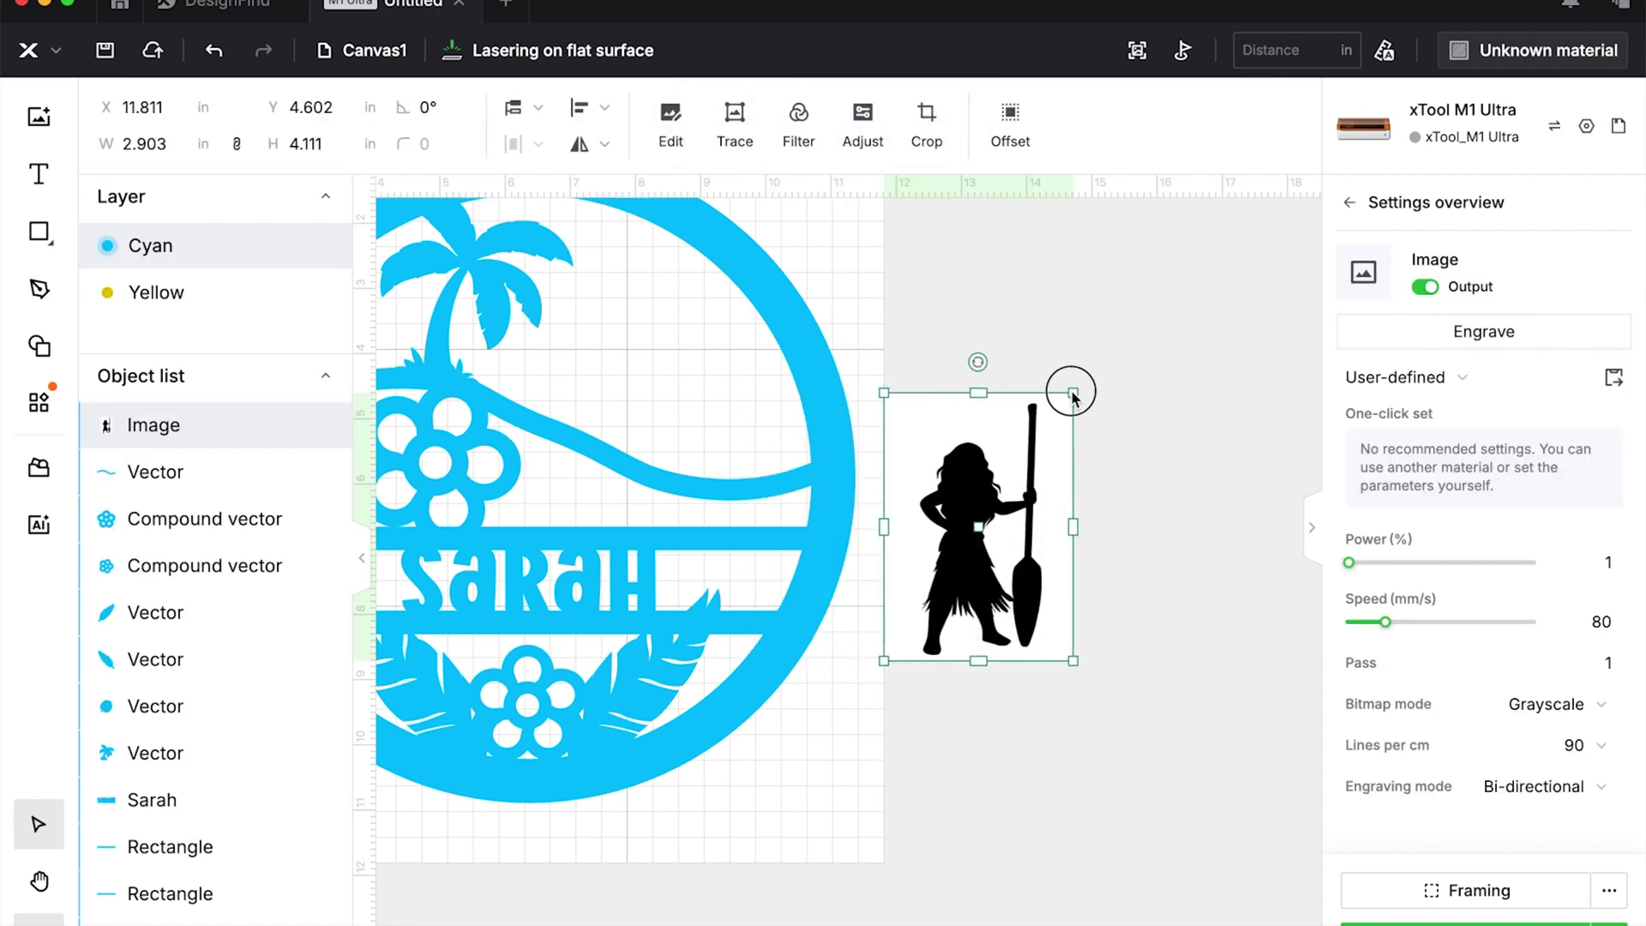
drag(1072, 394, 1055, 497)
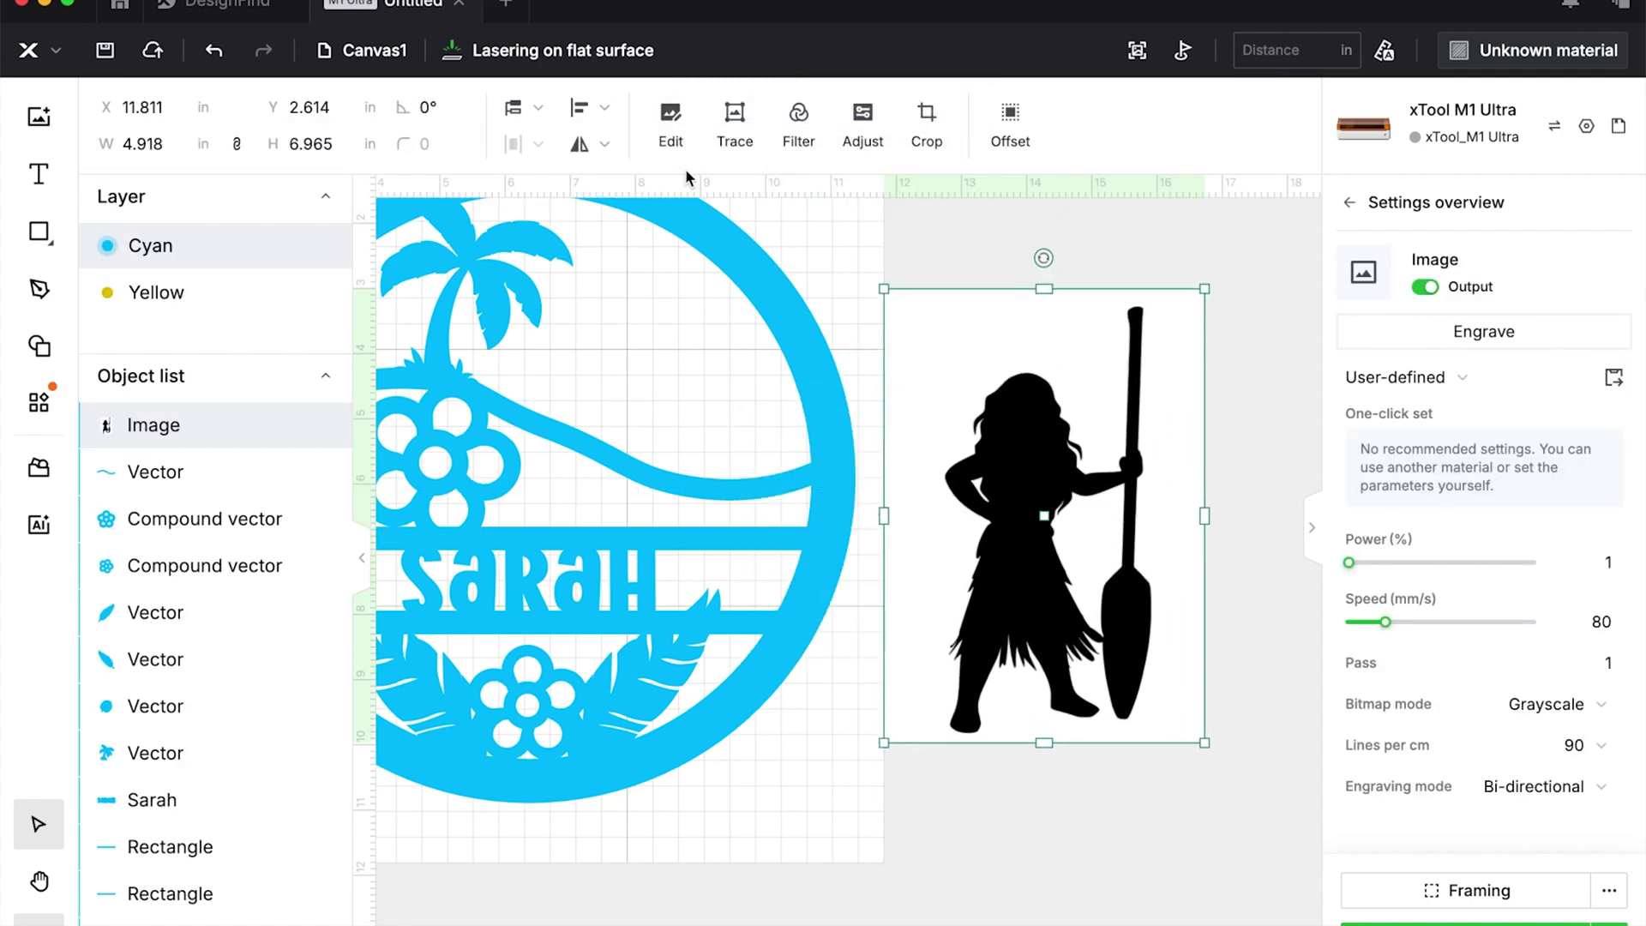
Magic-wand away the white background and arm-paddle gap, then trace it into a black vector.
click(674, 114)
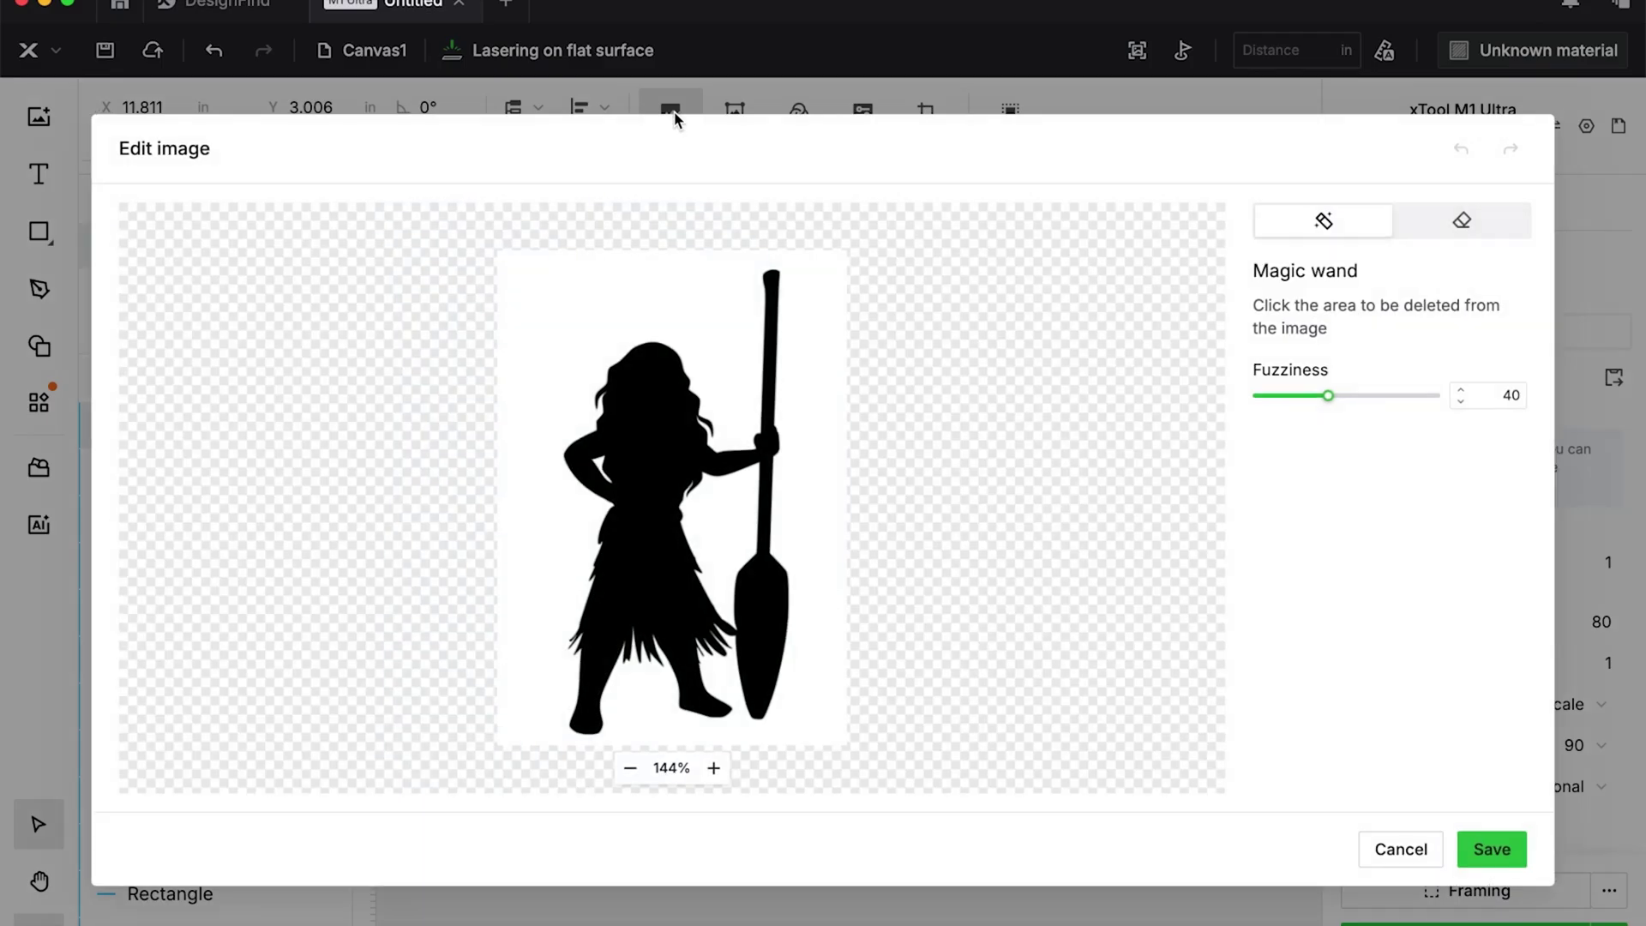
click(813, 367)
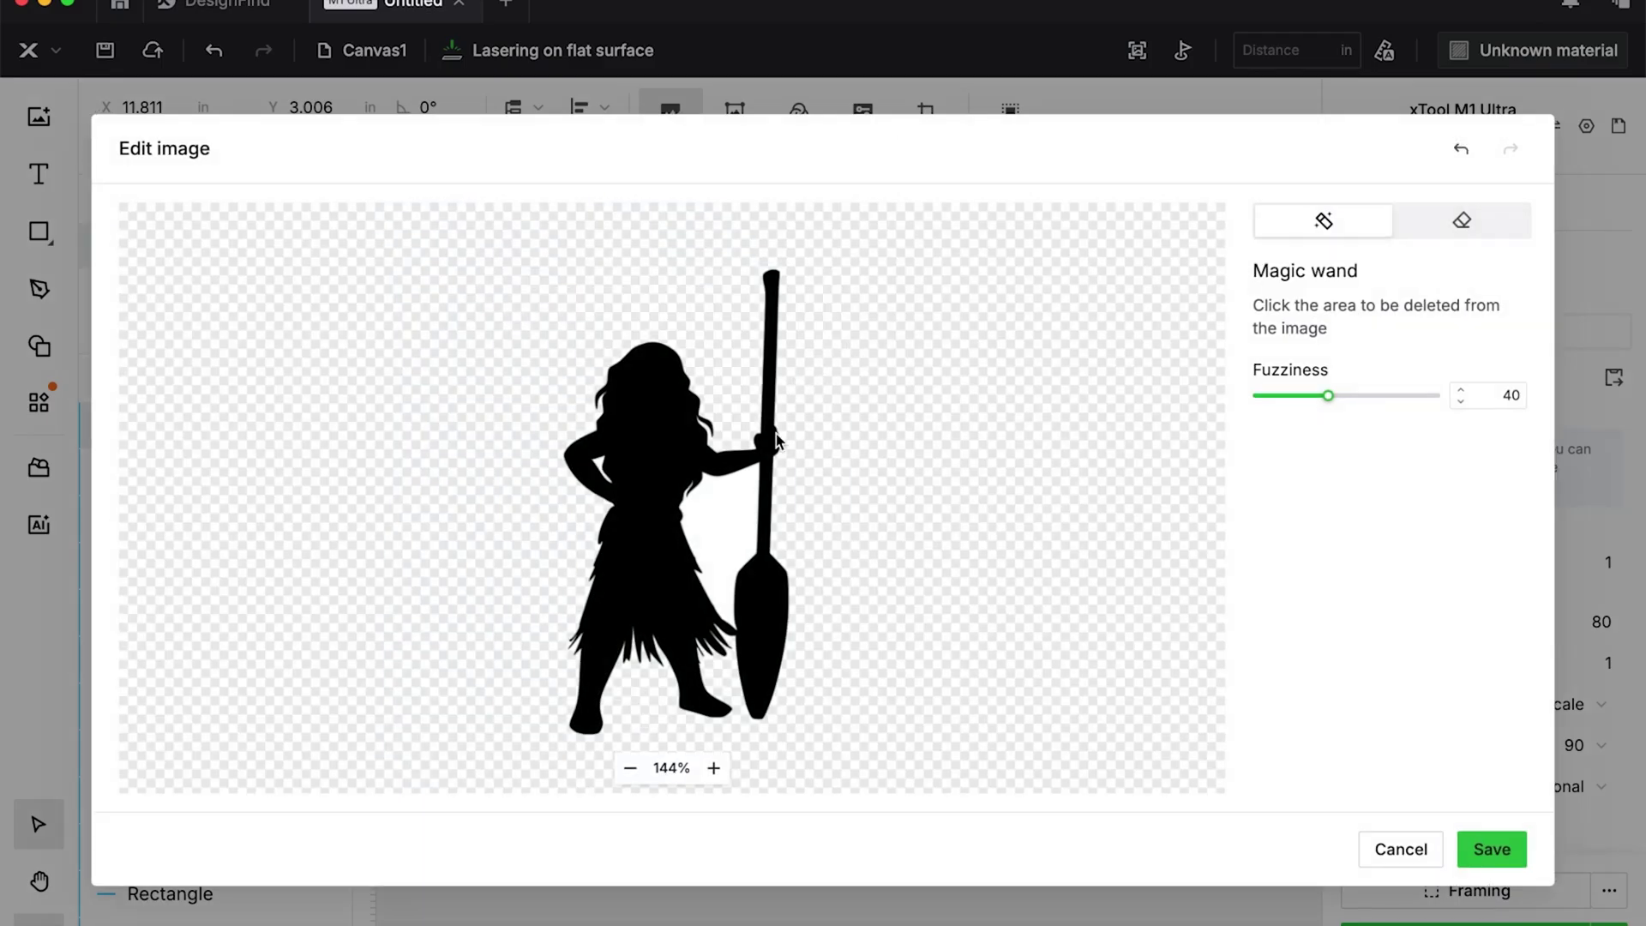
click(734, 518)
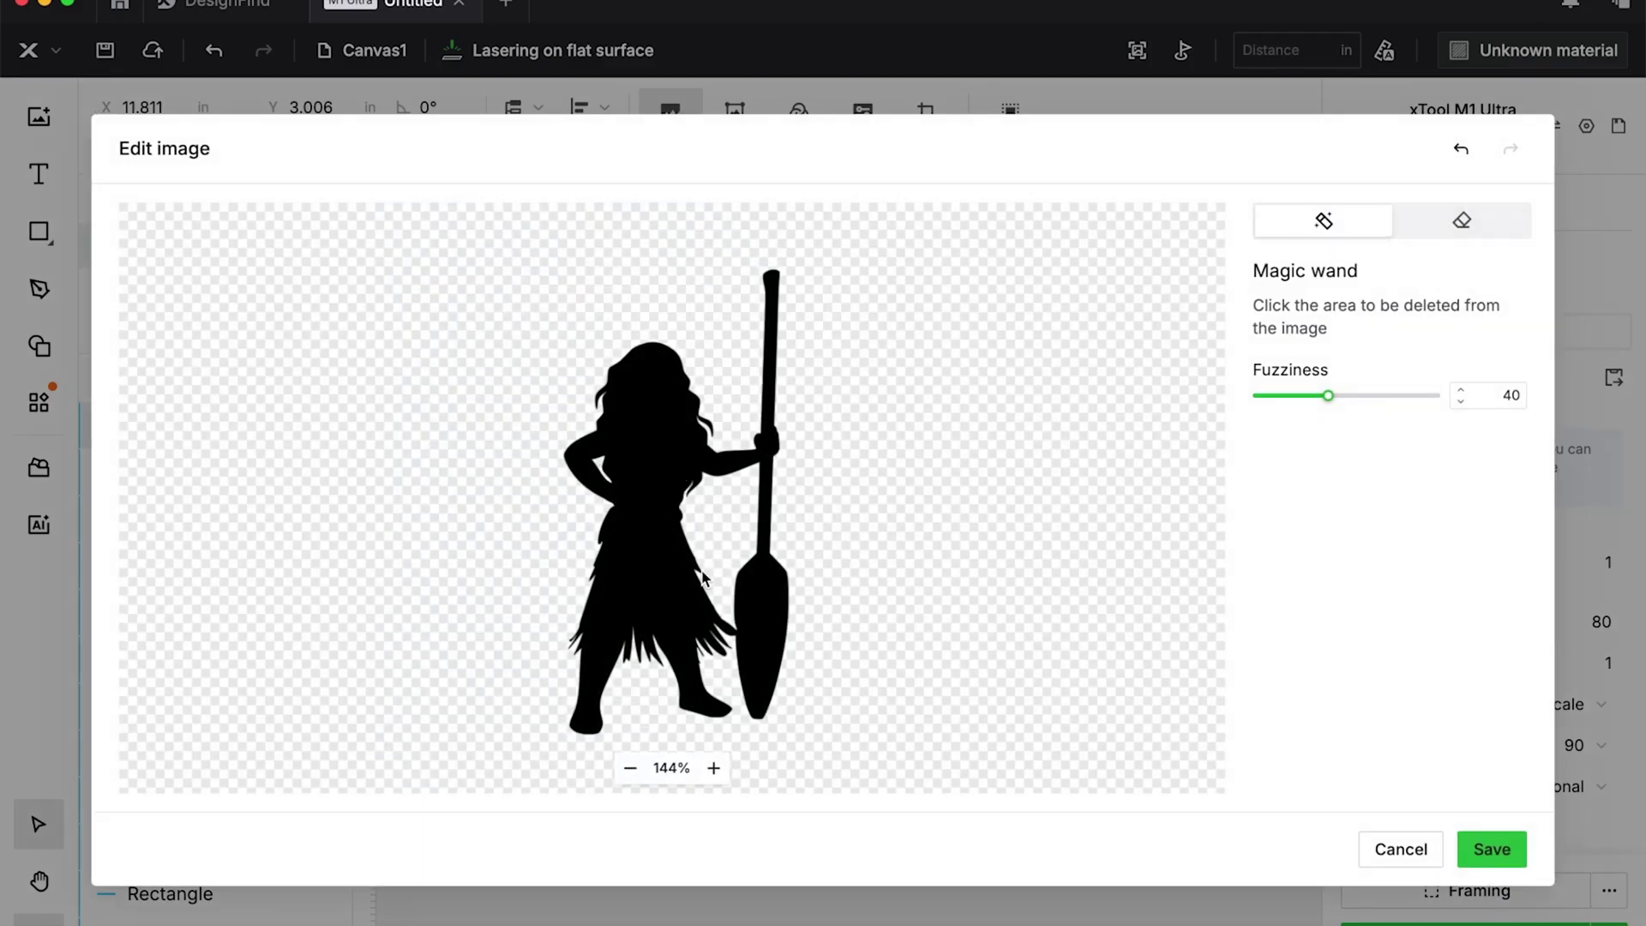
click(1489, 847)
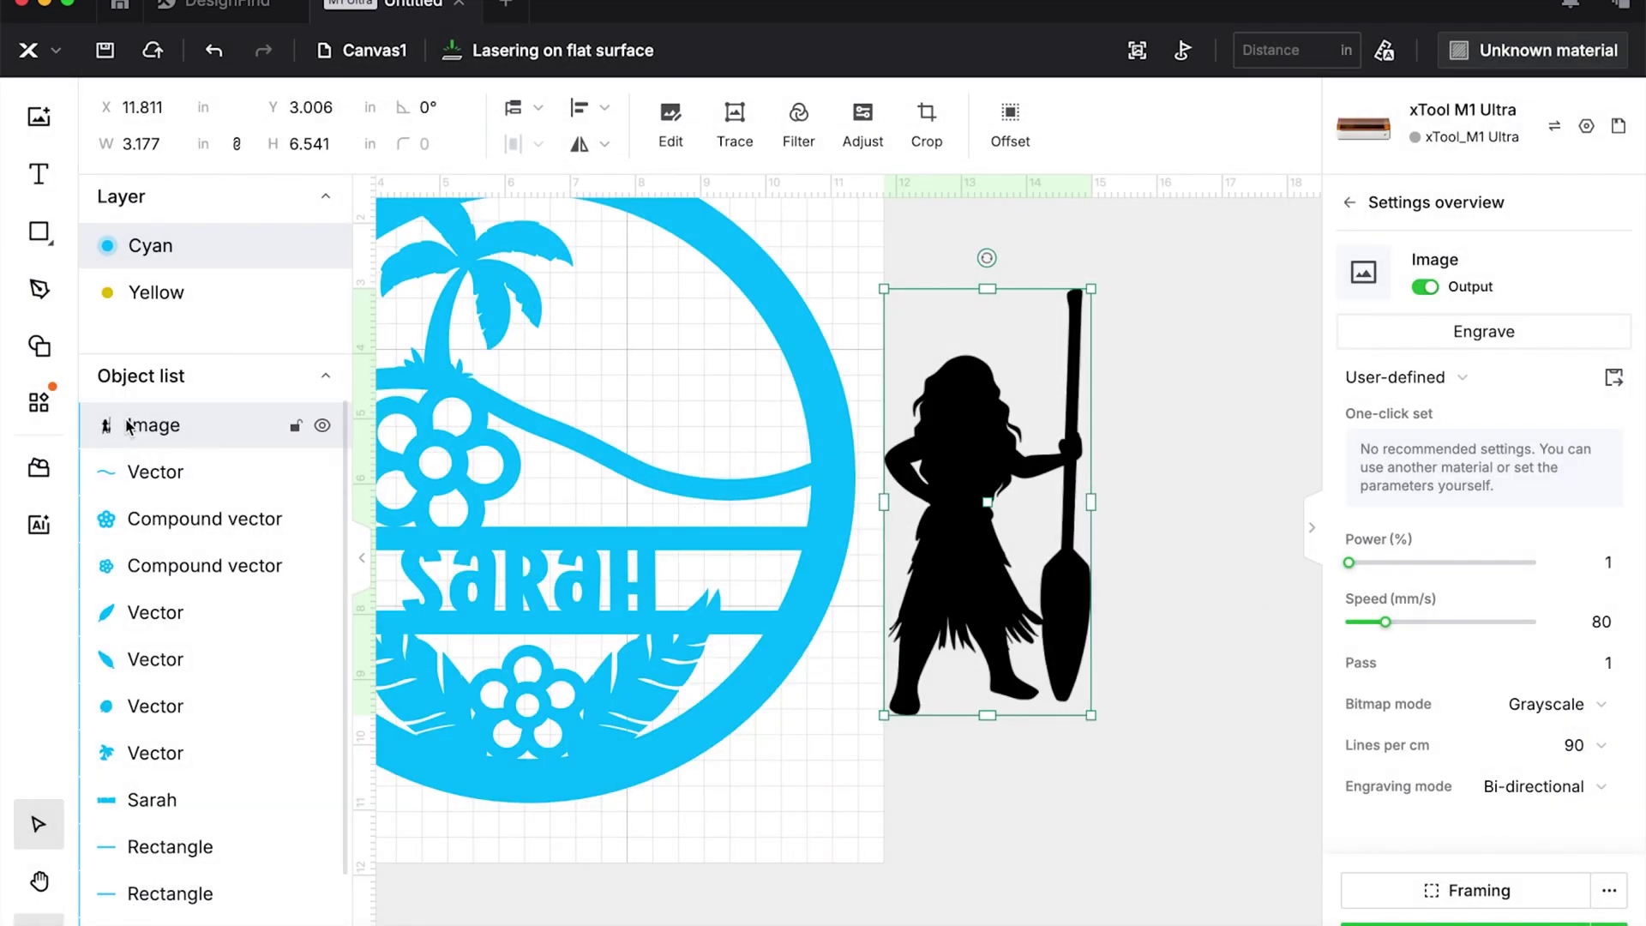
click(735, 116)
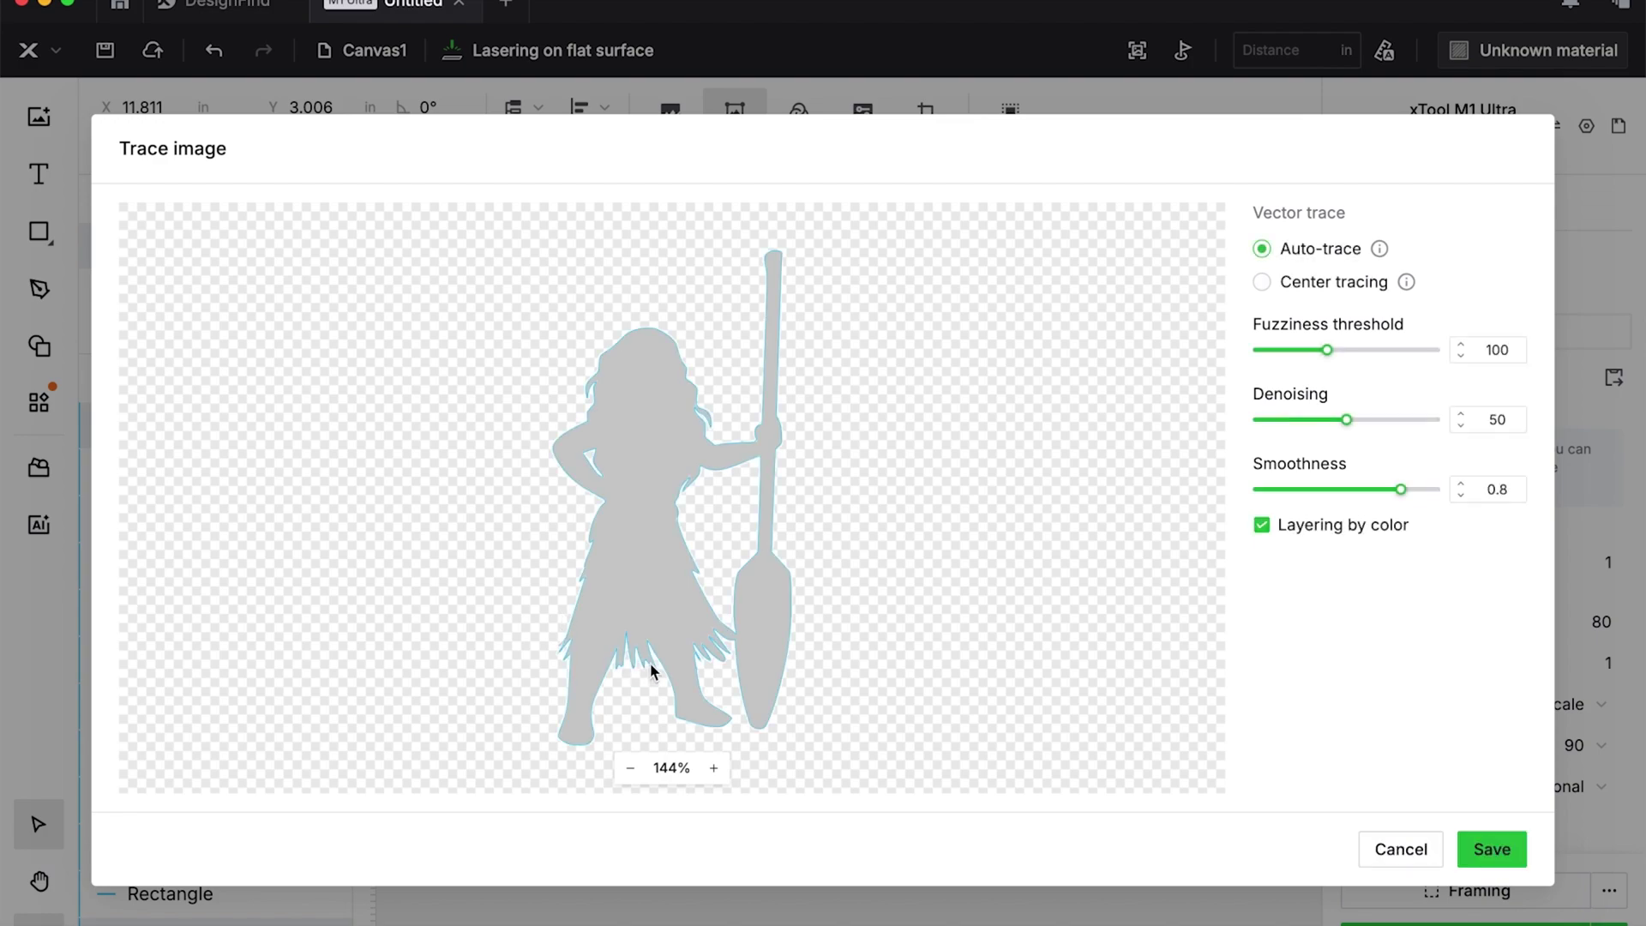
click(1481, 853)
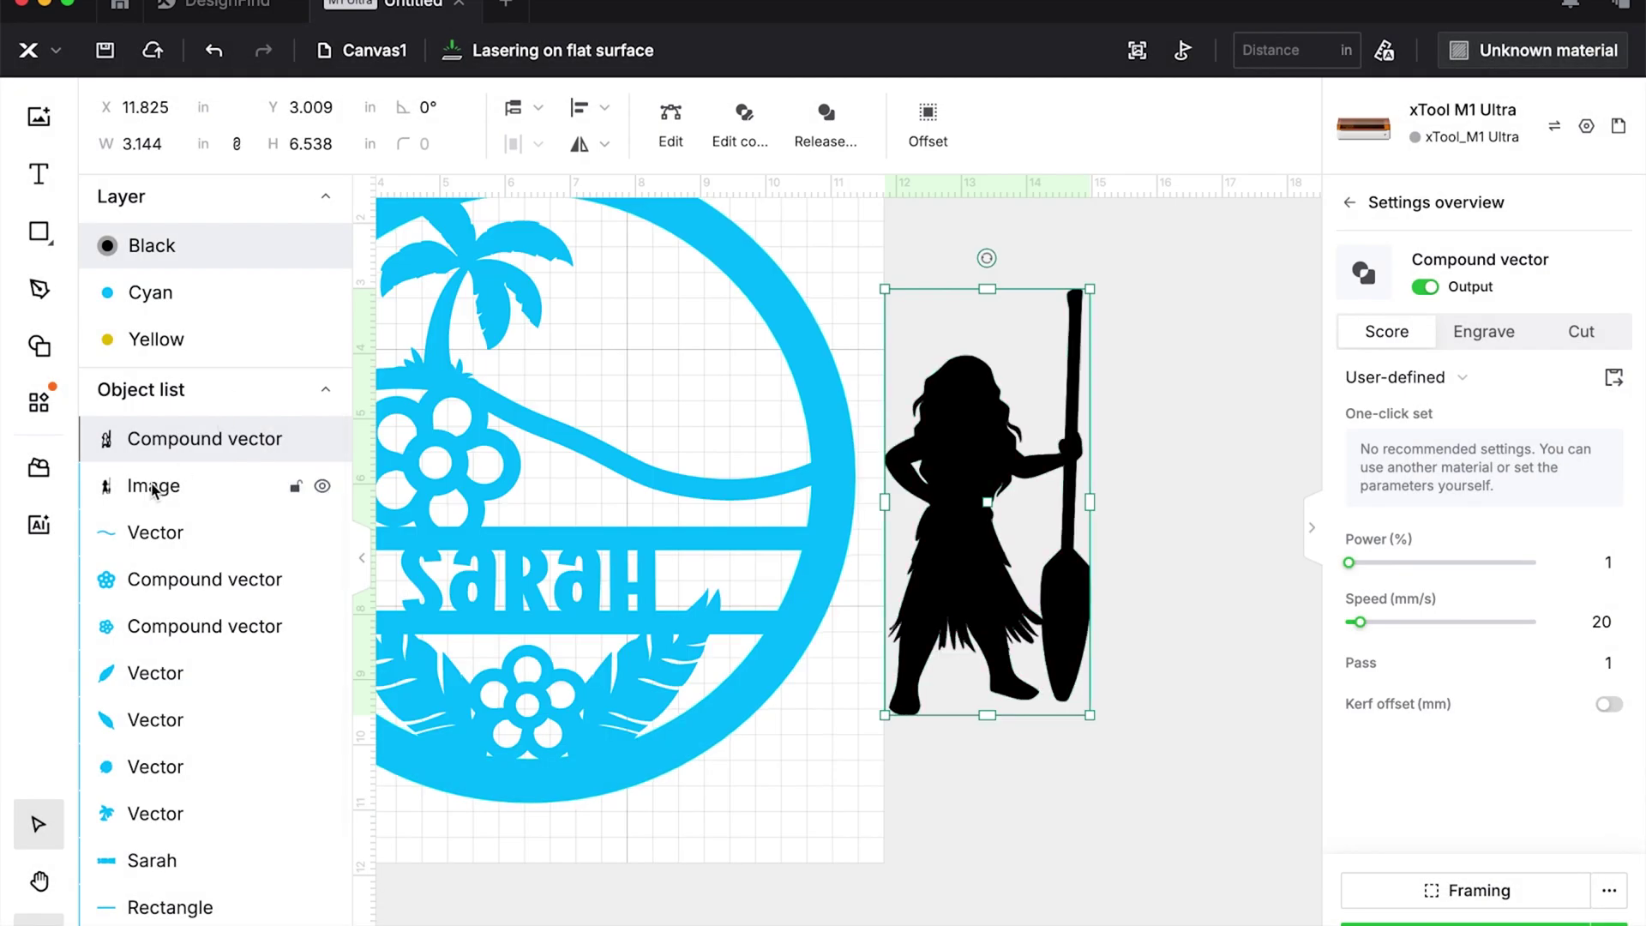
Delete the original silhouette image and mirror the traced outline horizontally.
click(153, 486)
key(Delete)
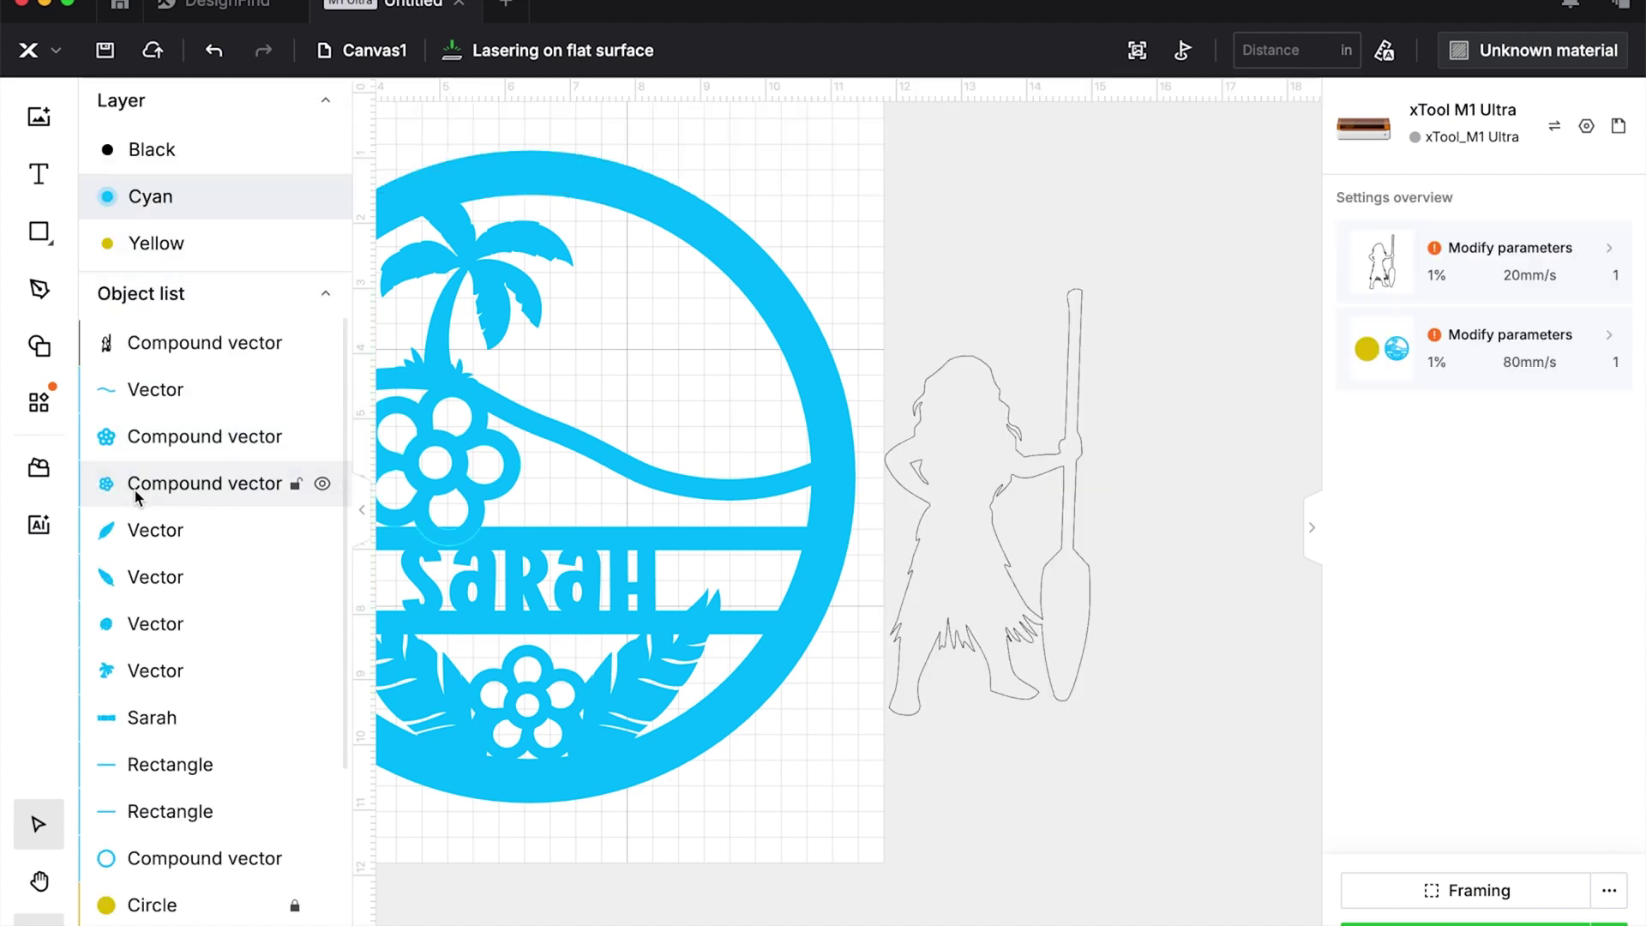
click(933, 472)
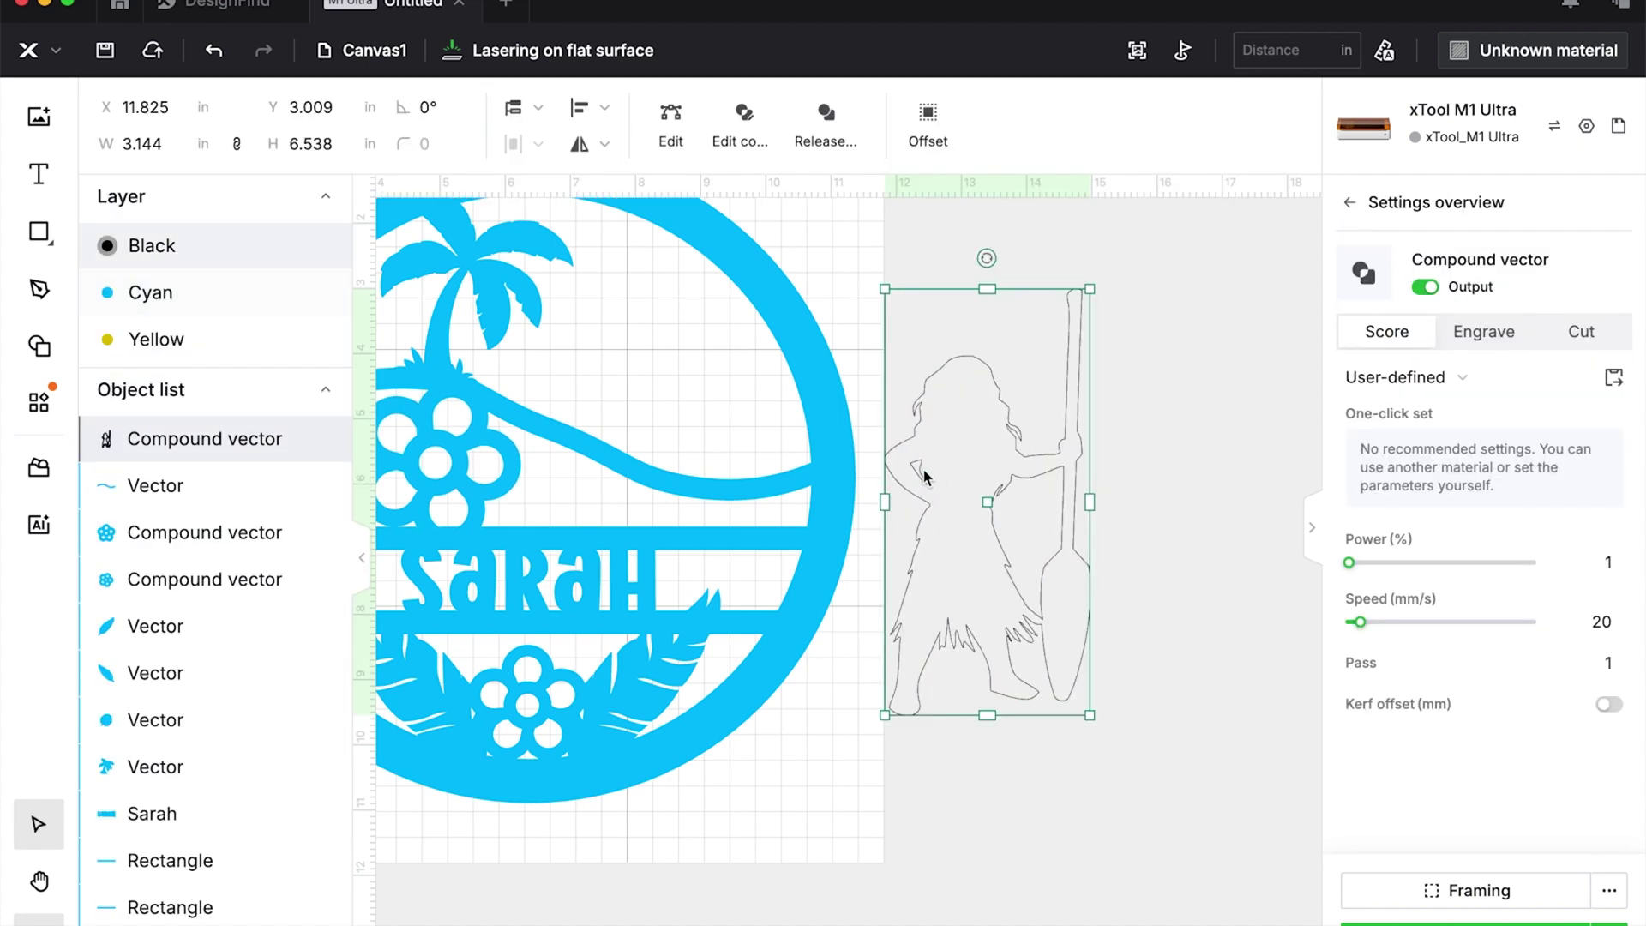
click(593, 146)
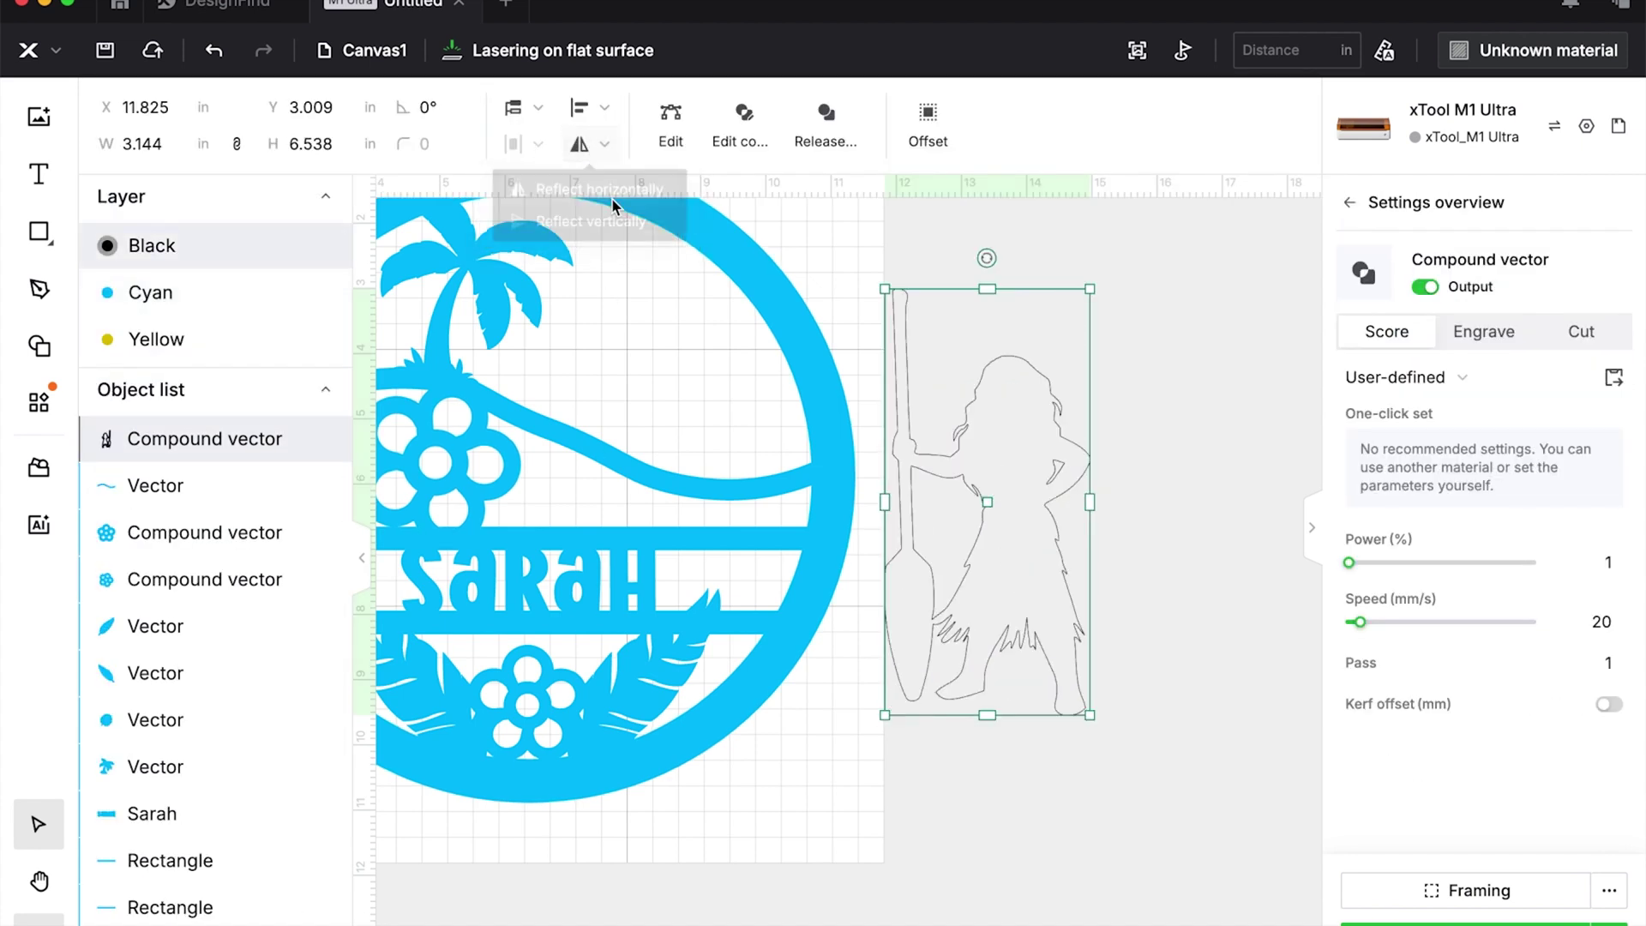
click(602, 189)
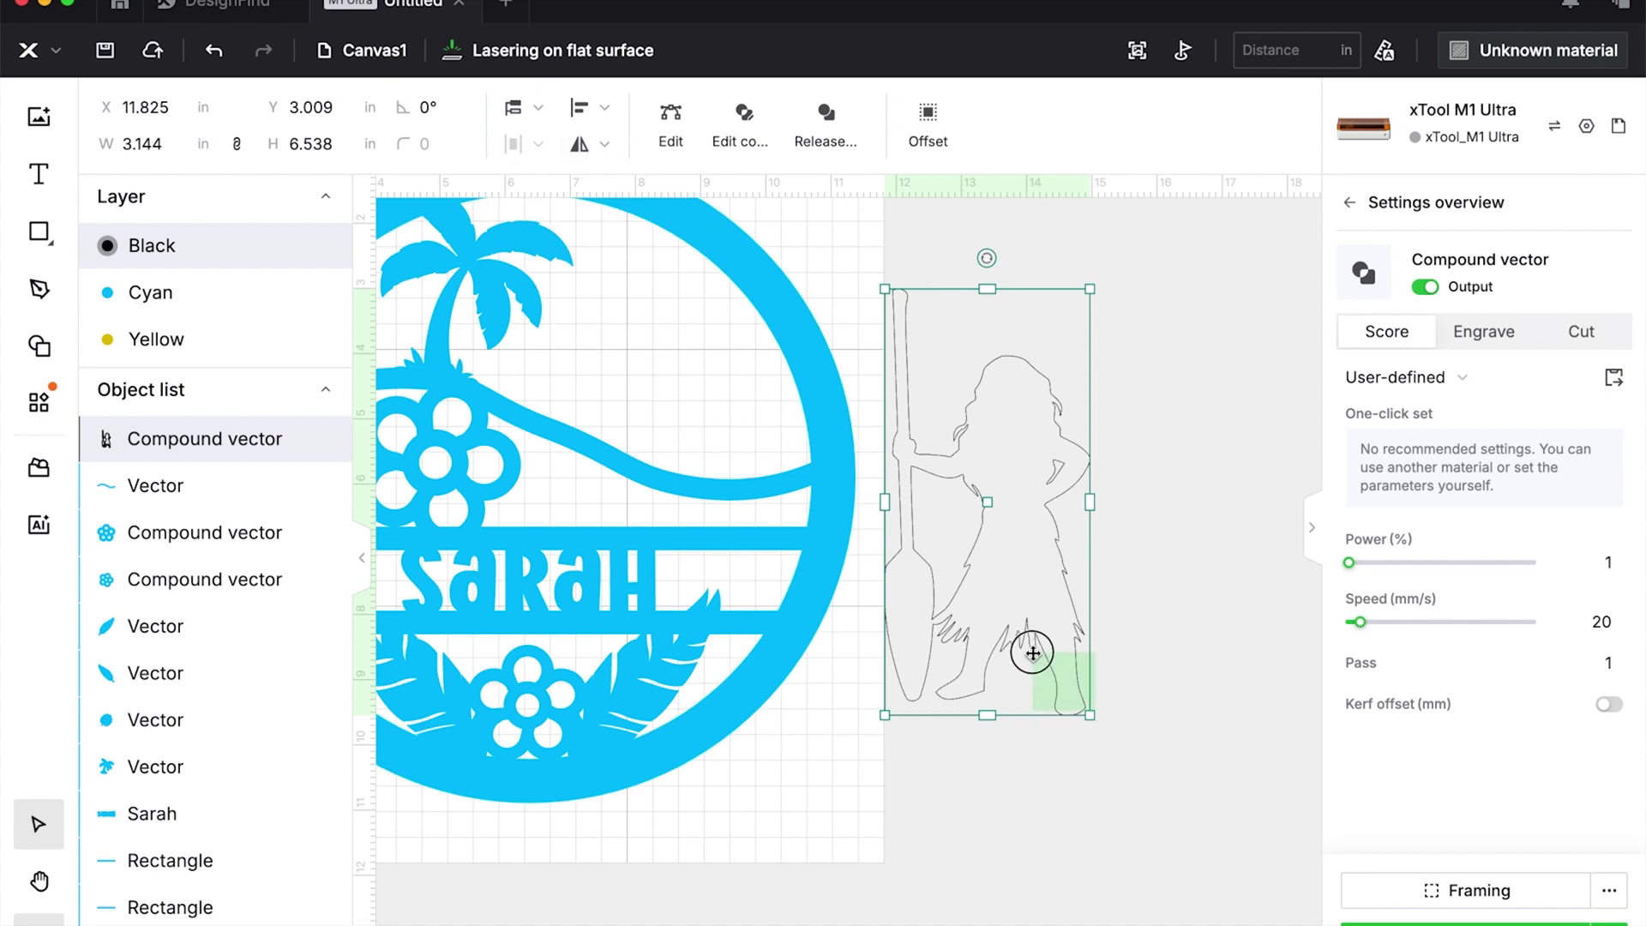
Shrink the silhouette and move it into the circle's upper right above the wave.
click(1077, 706)
click(1085, 717)
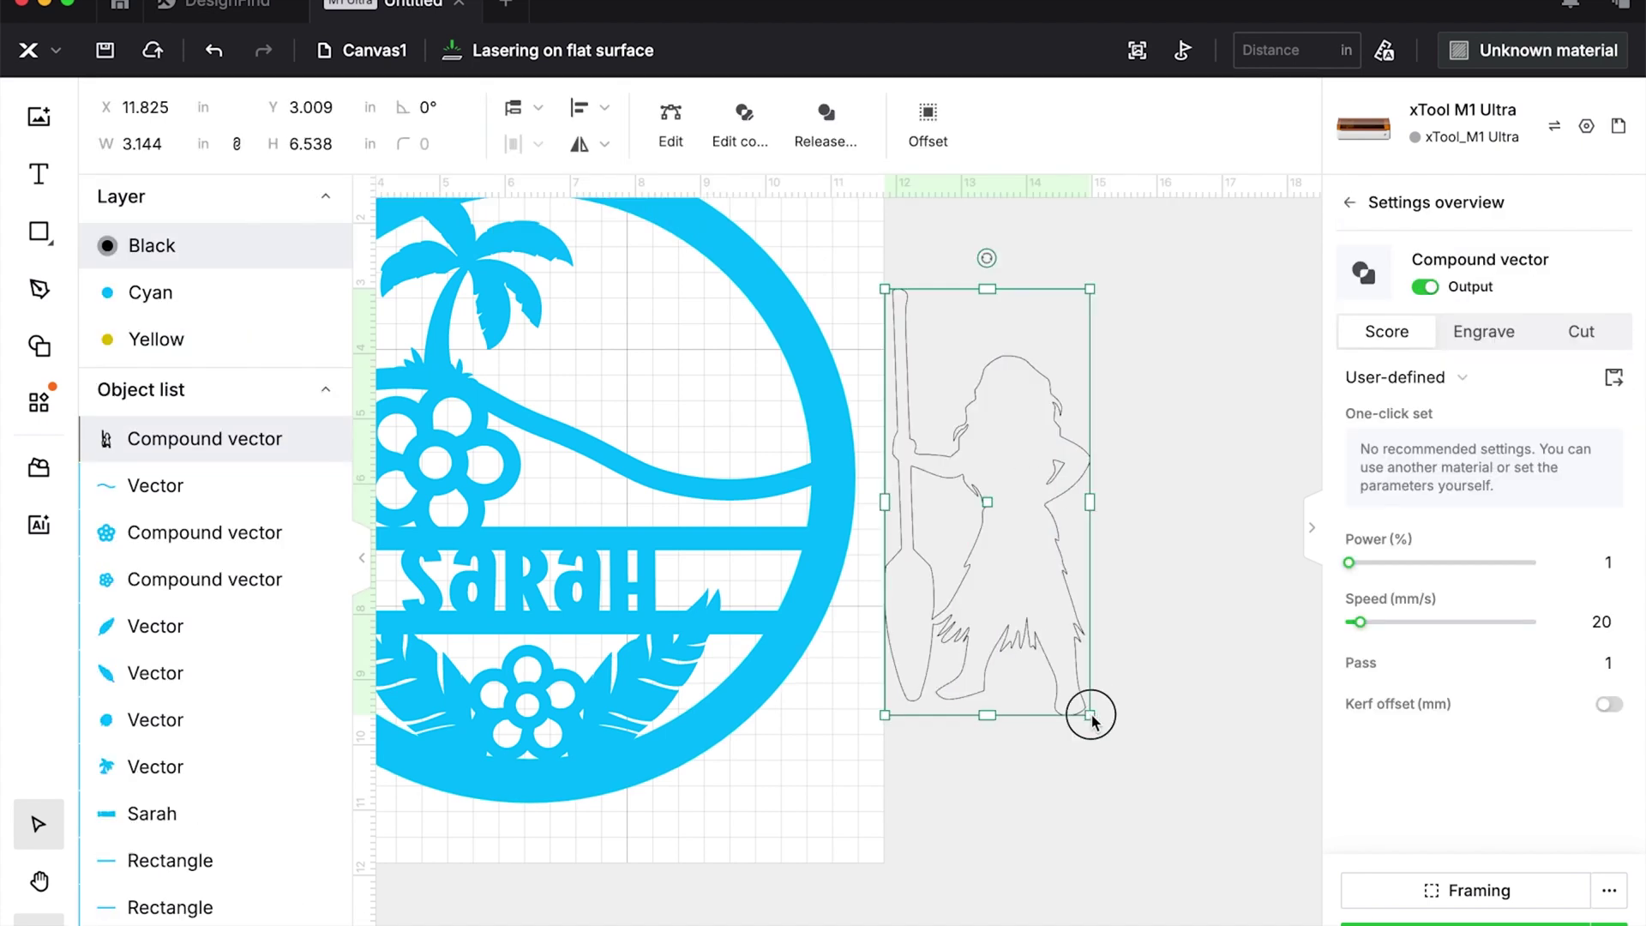
drag(1090, 719, 1035, 660)
drag(999, 543, 765, 426)
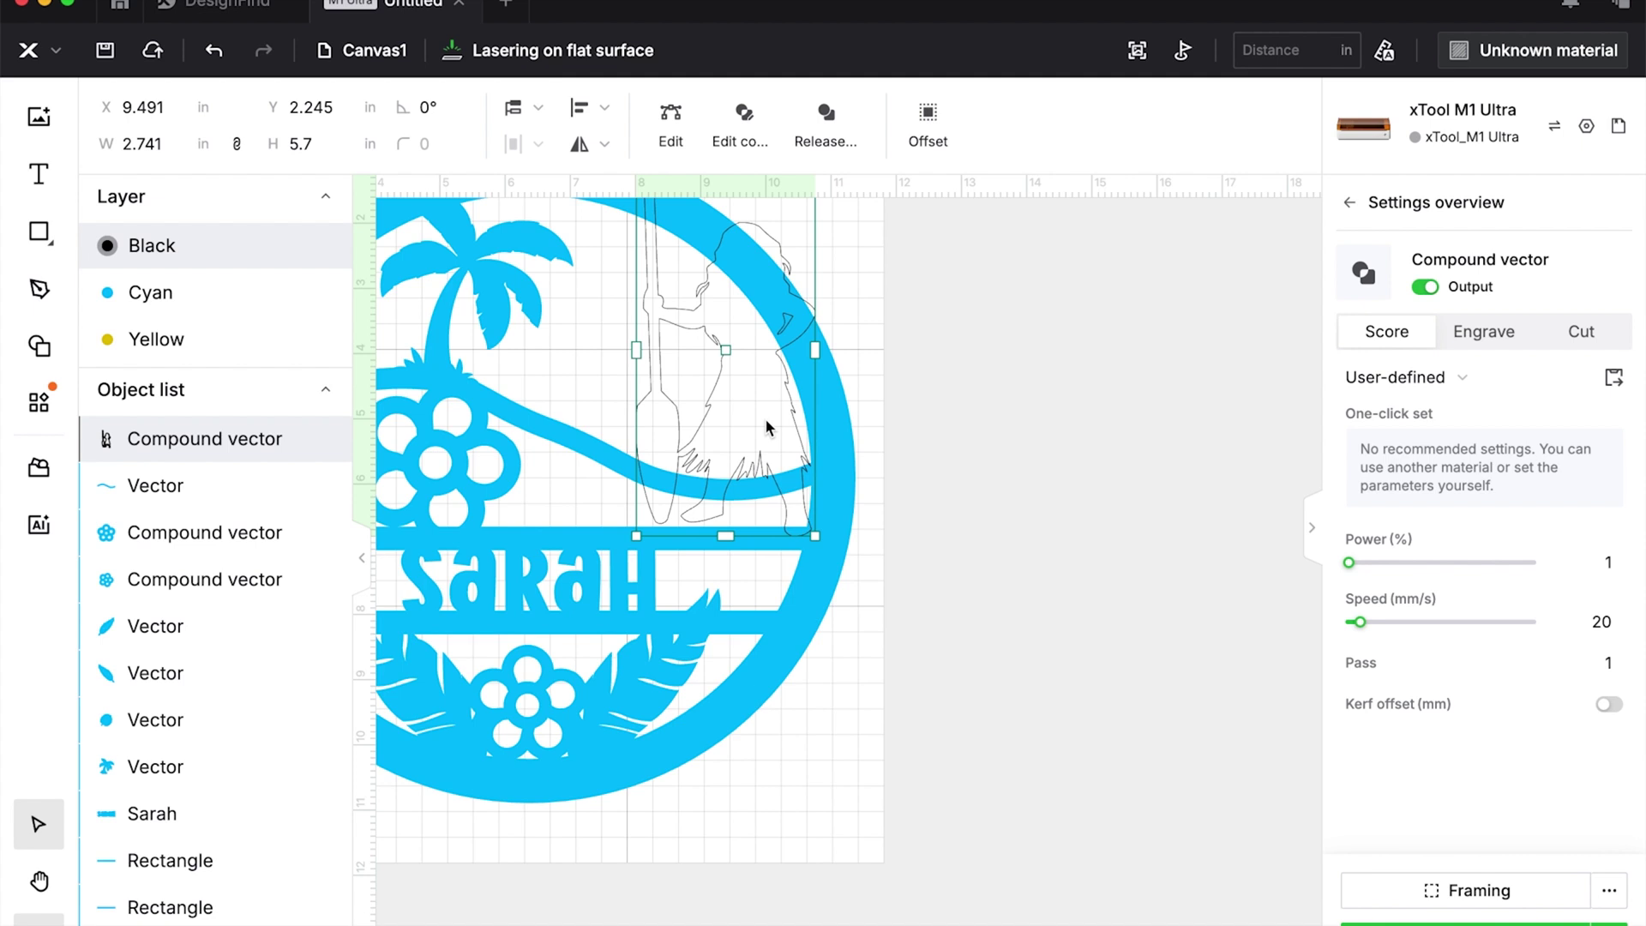
scroll(765, 418, down, 3)
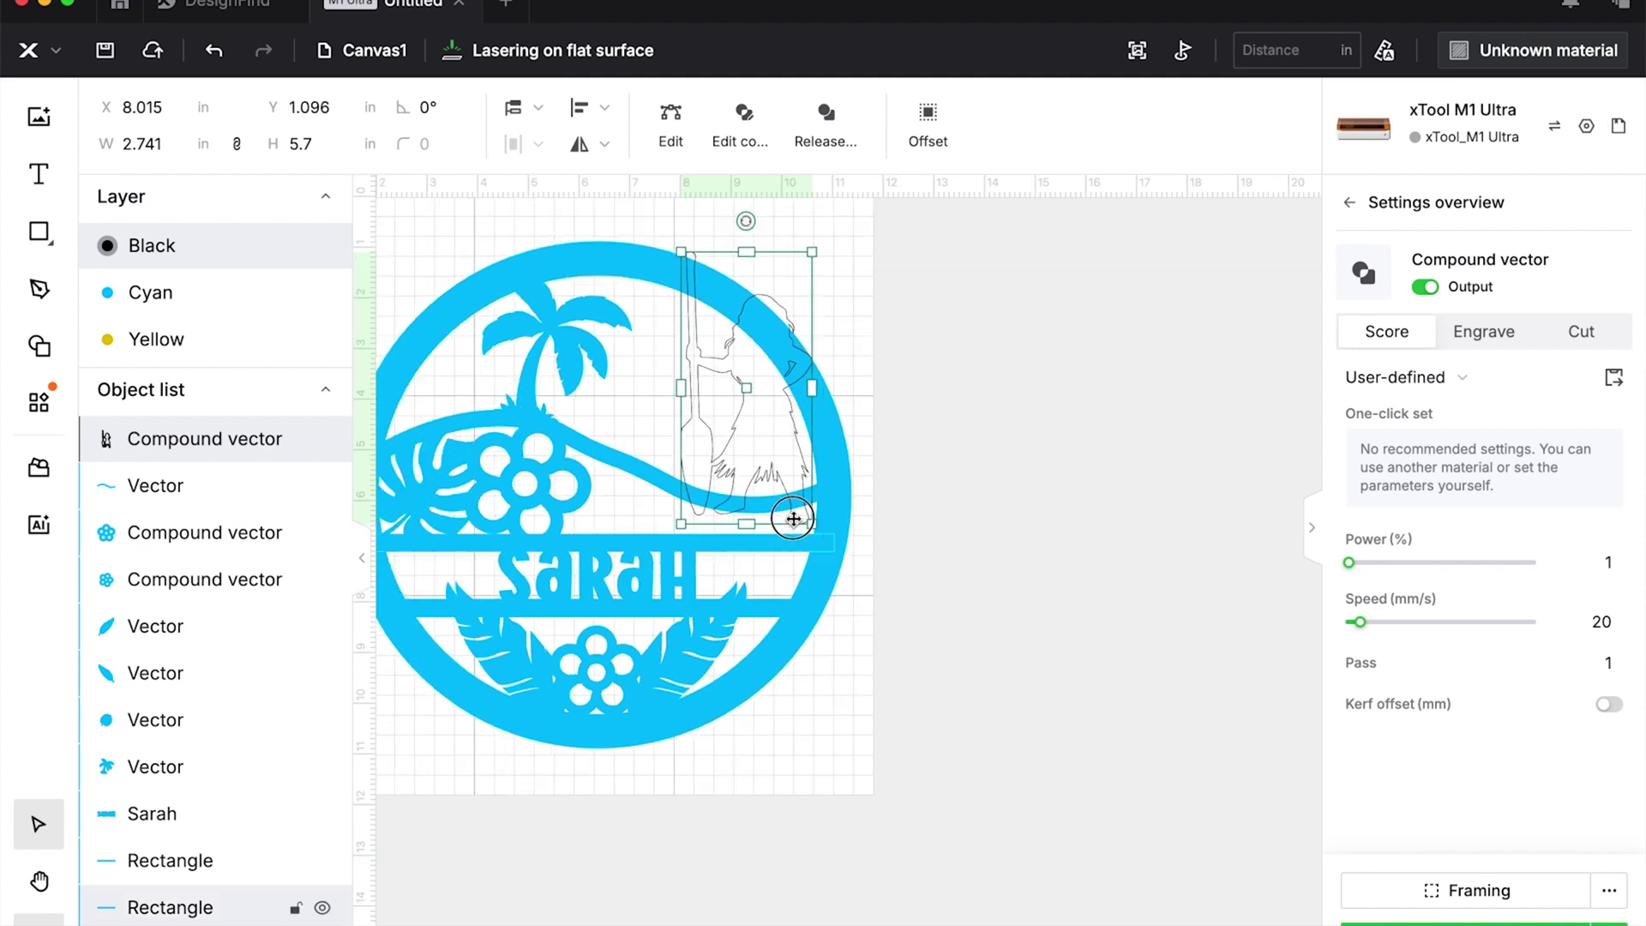
drag(793, 518, 711, 428)
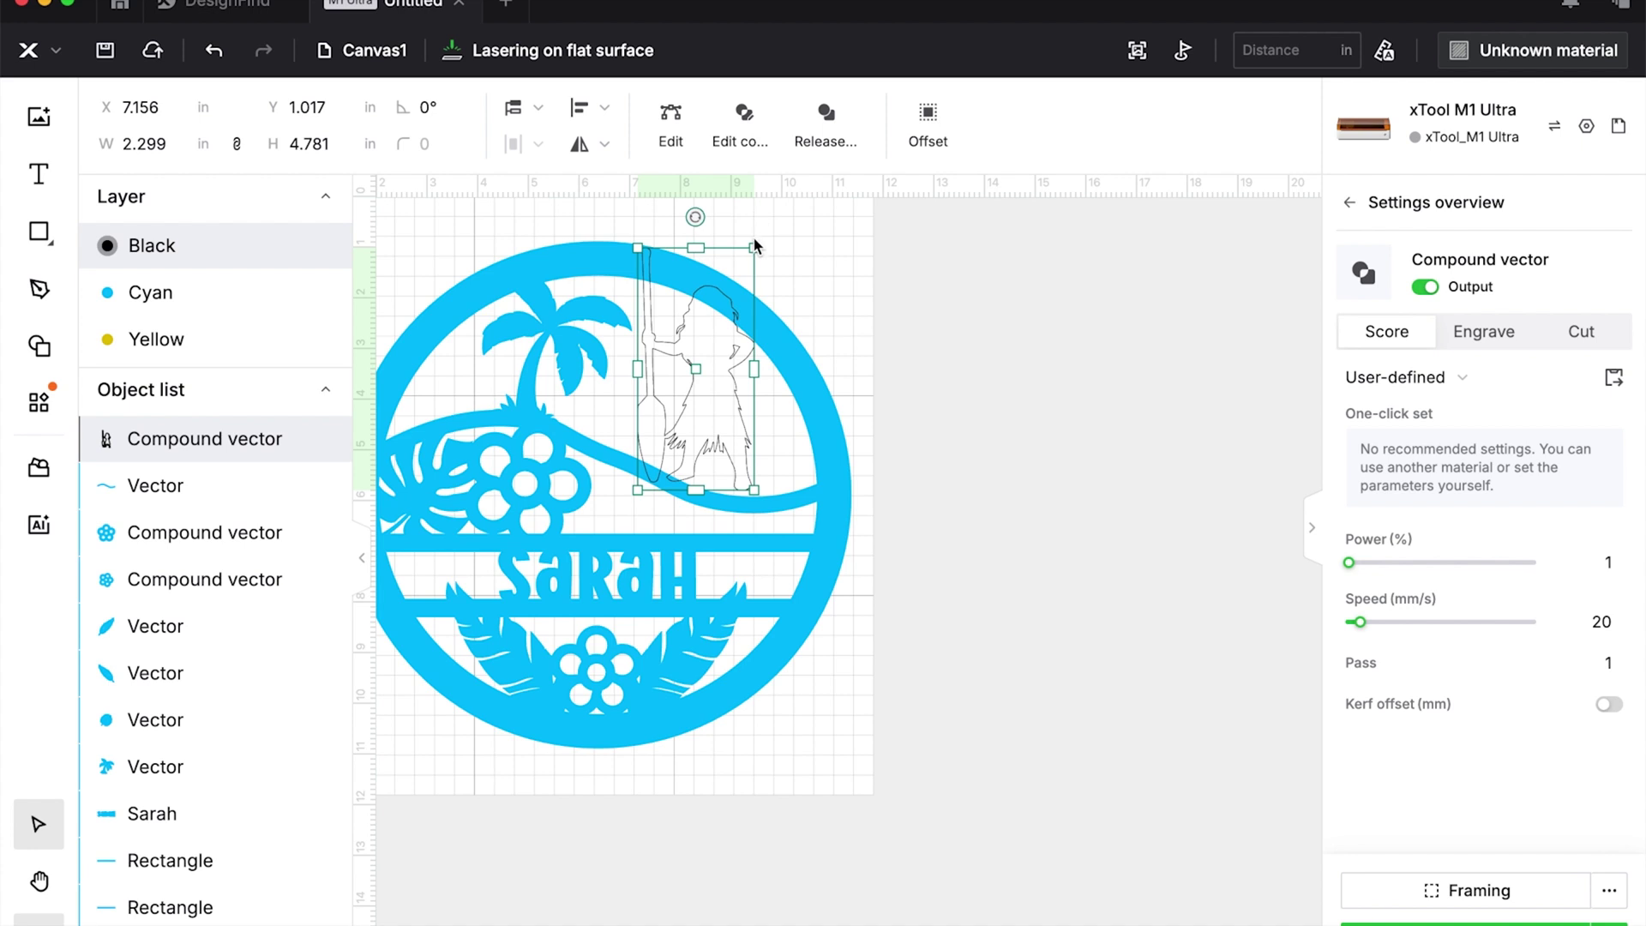
Undo the accidental object reordering and scale the silhouette down slightly to 2.057 × 4.277 in.
key(ctrl+a)
key(ctrl+z)
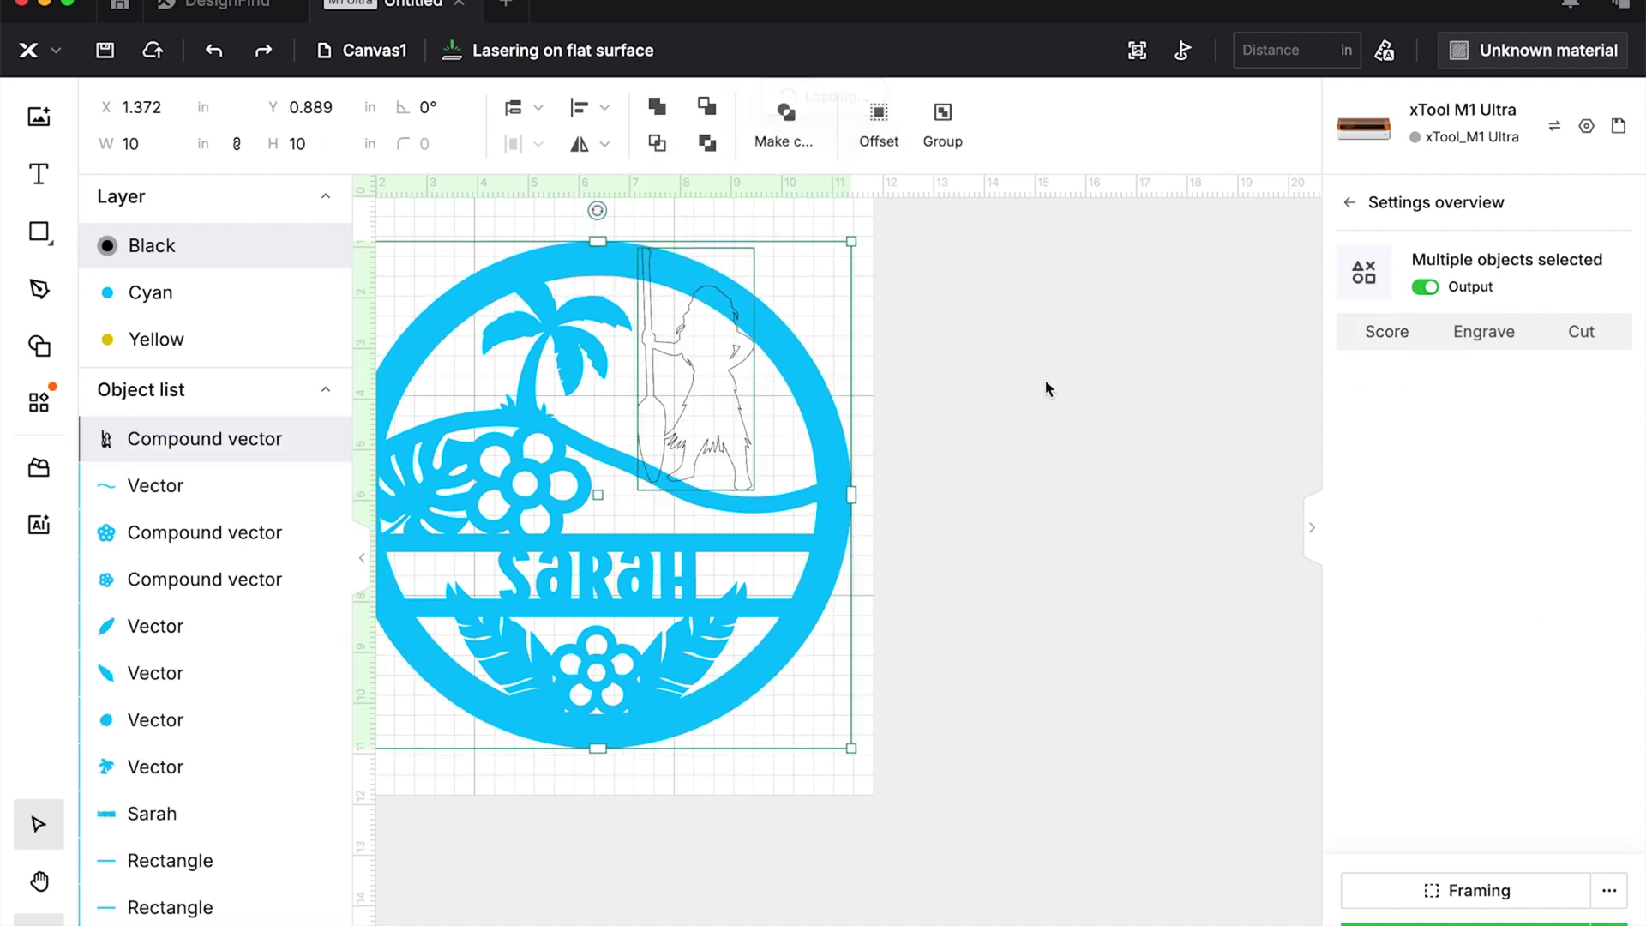
click(1046, 388)
click(705, 352)
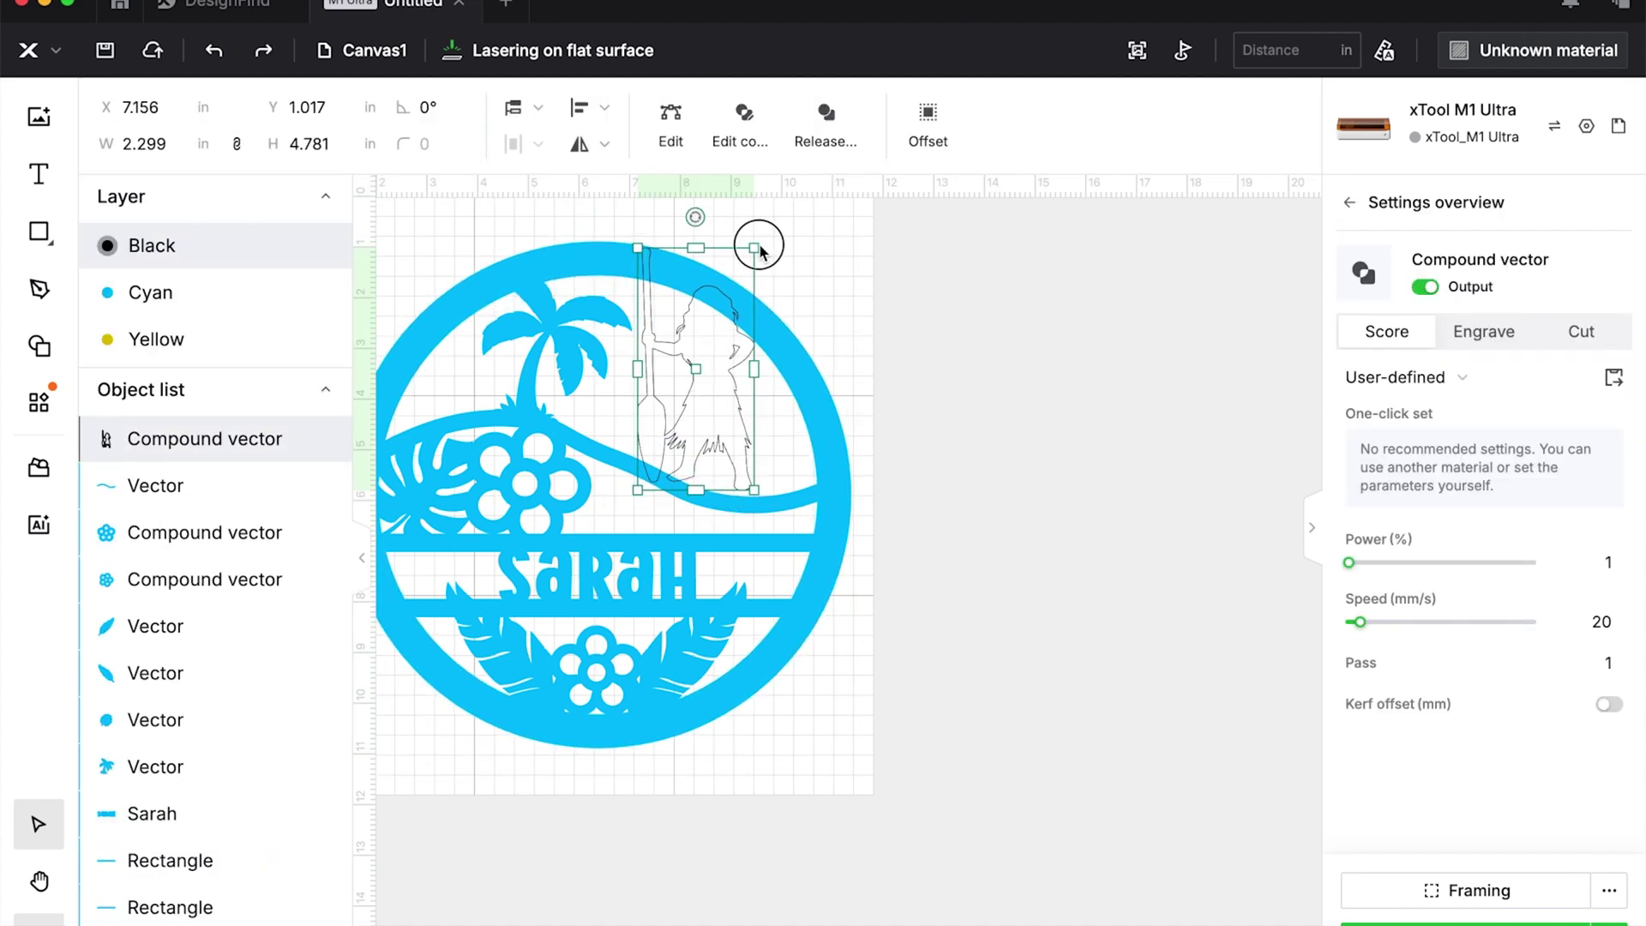
key(ctrl+a)
click(979, 347)
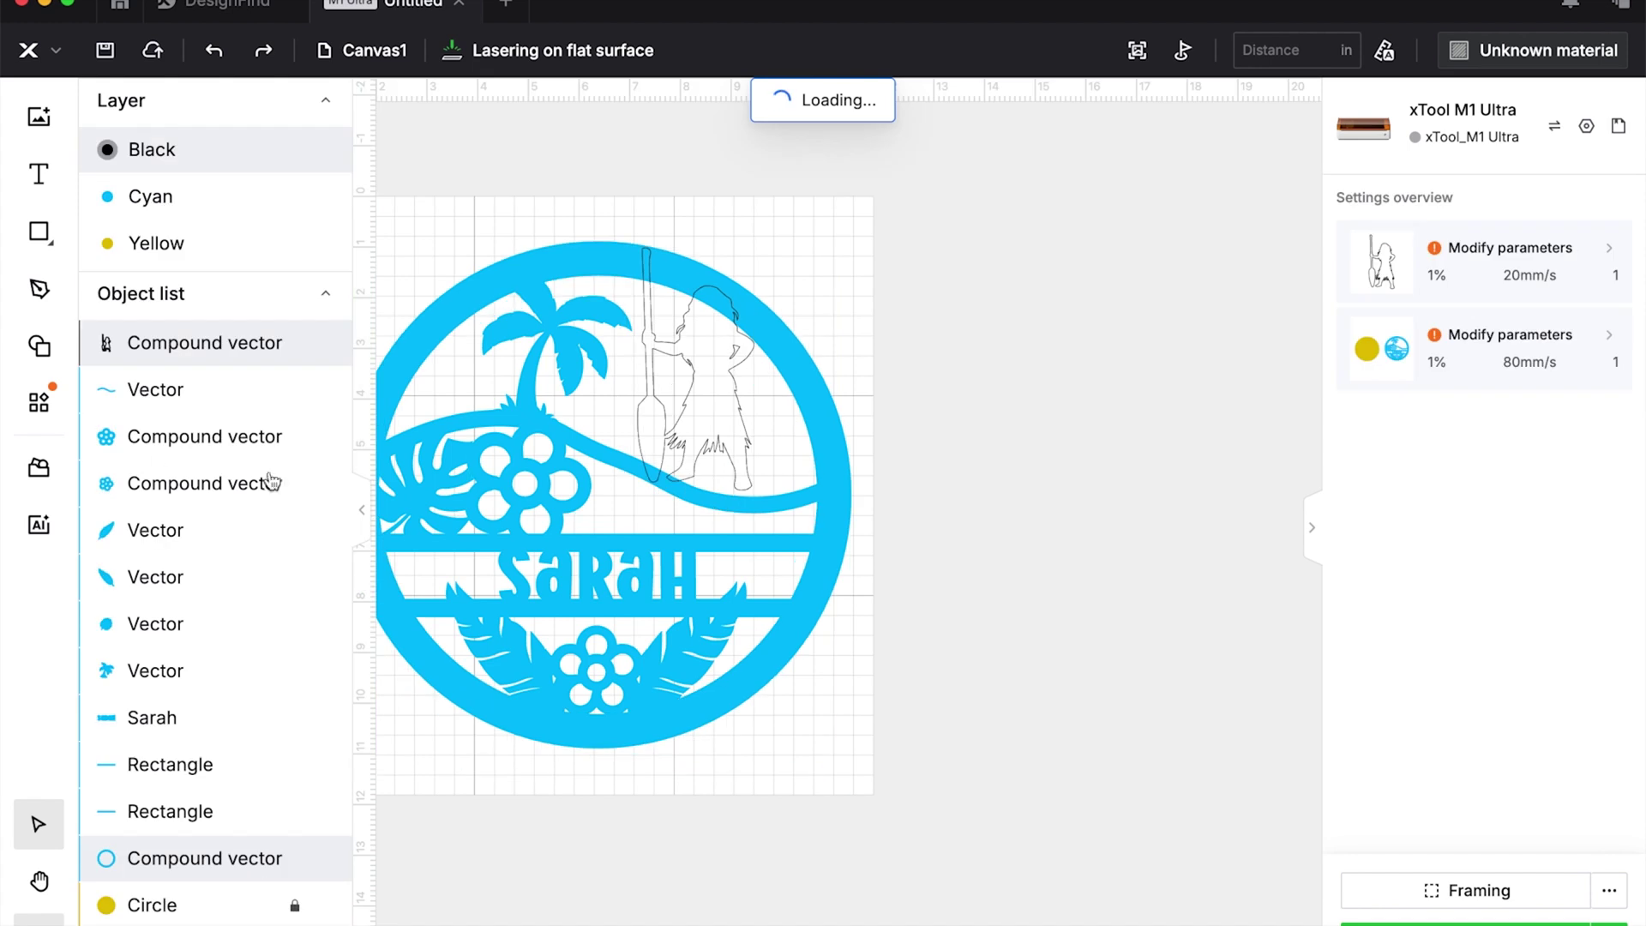
click(637, 369)
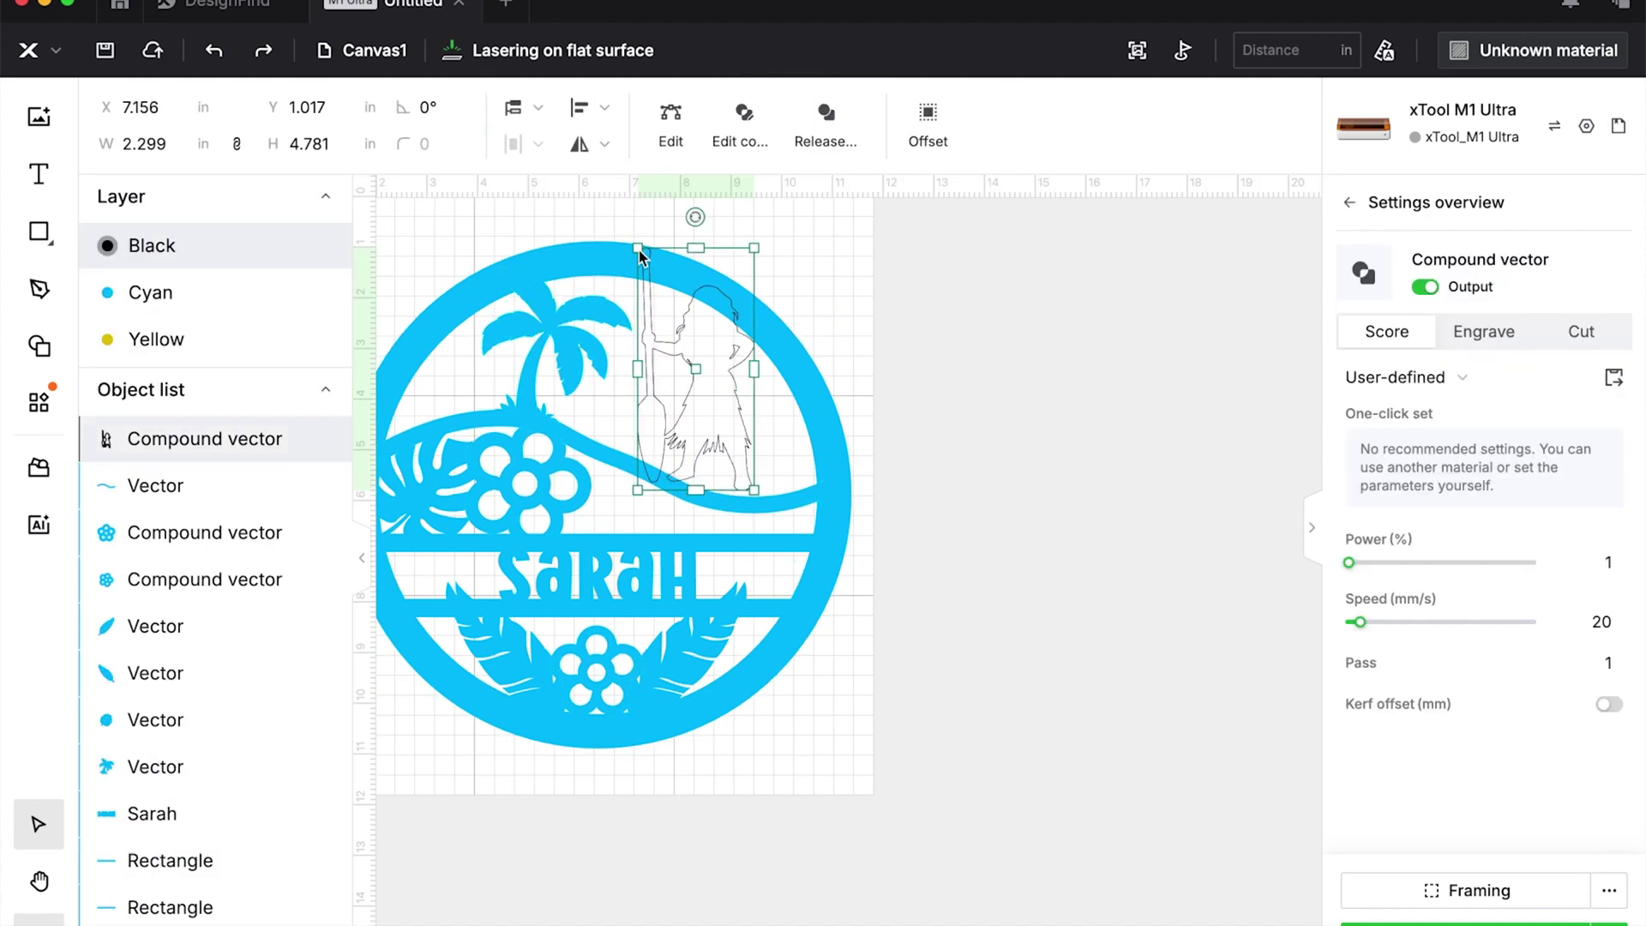
drag(638, 249, 662, 275)
Marquee-select all the cyan sign pieces together with the silhouette.
click(972, 238)
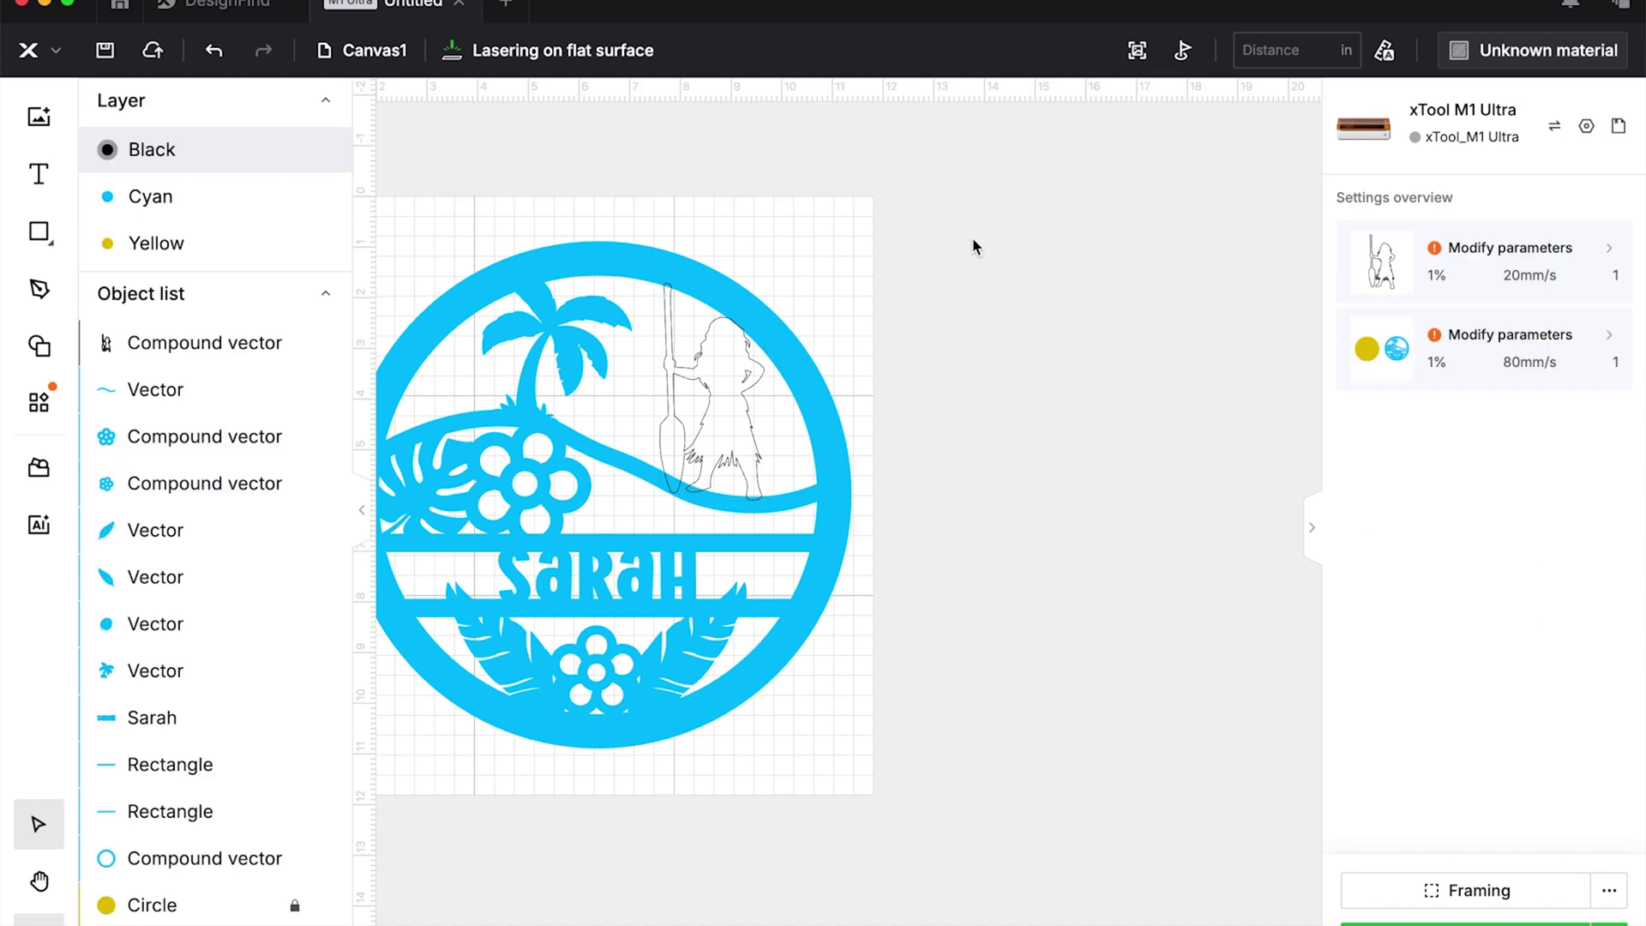
scroll(974, 428, left, 5)
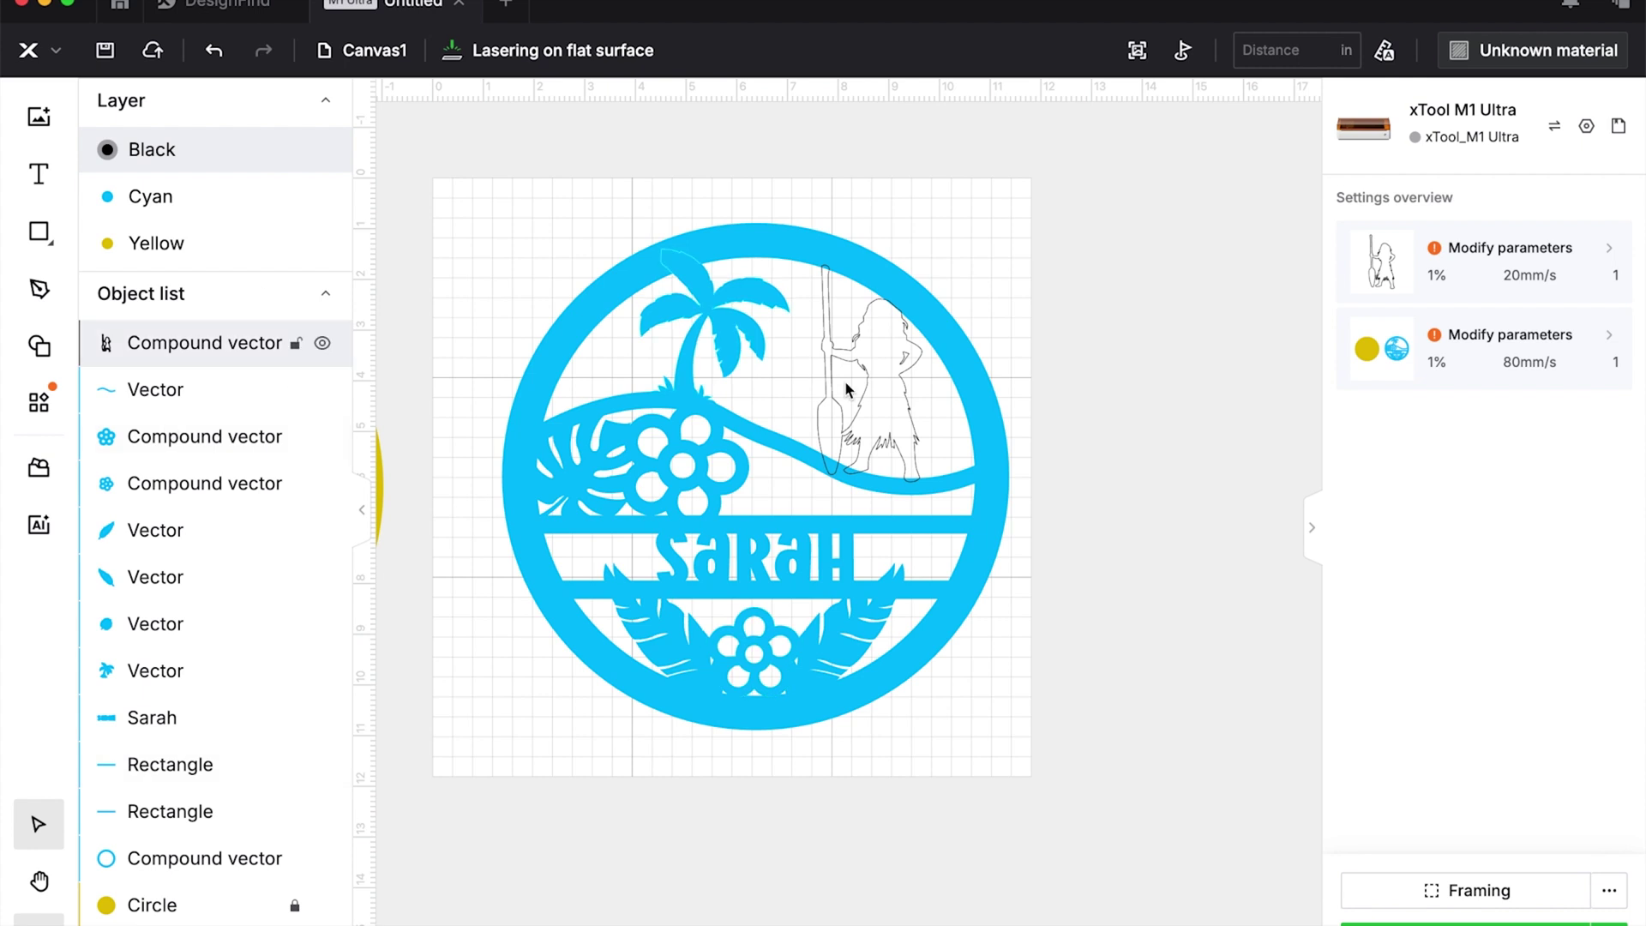
drag(1149, 229, 566, 834)
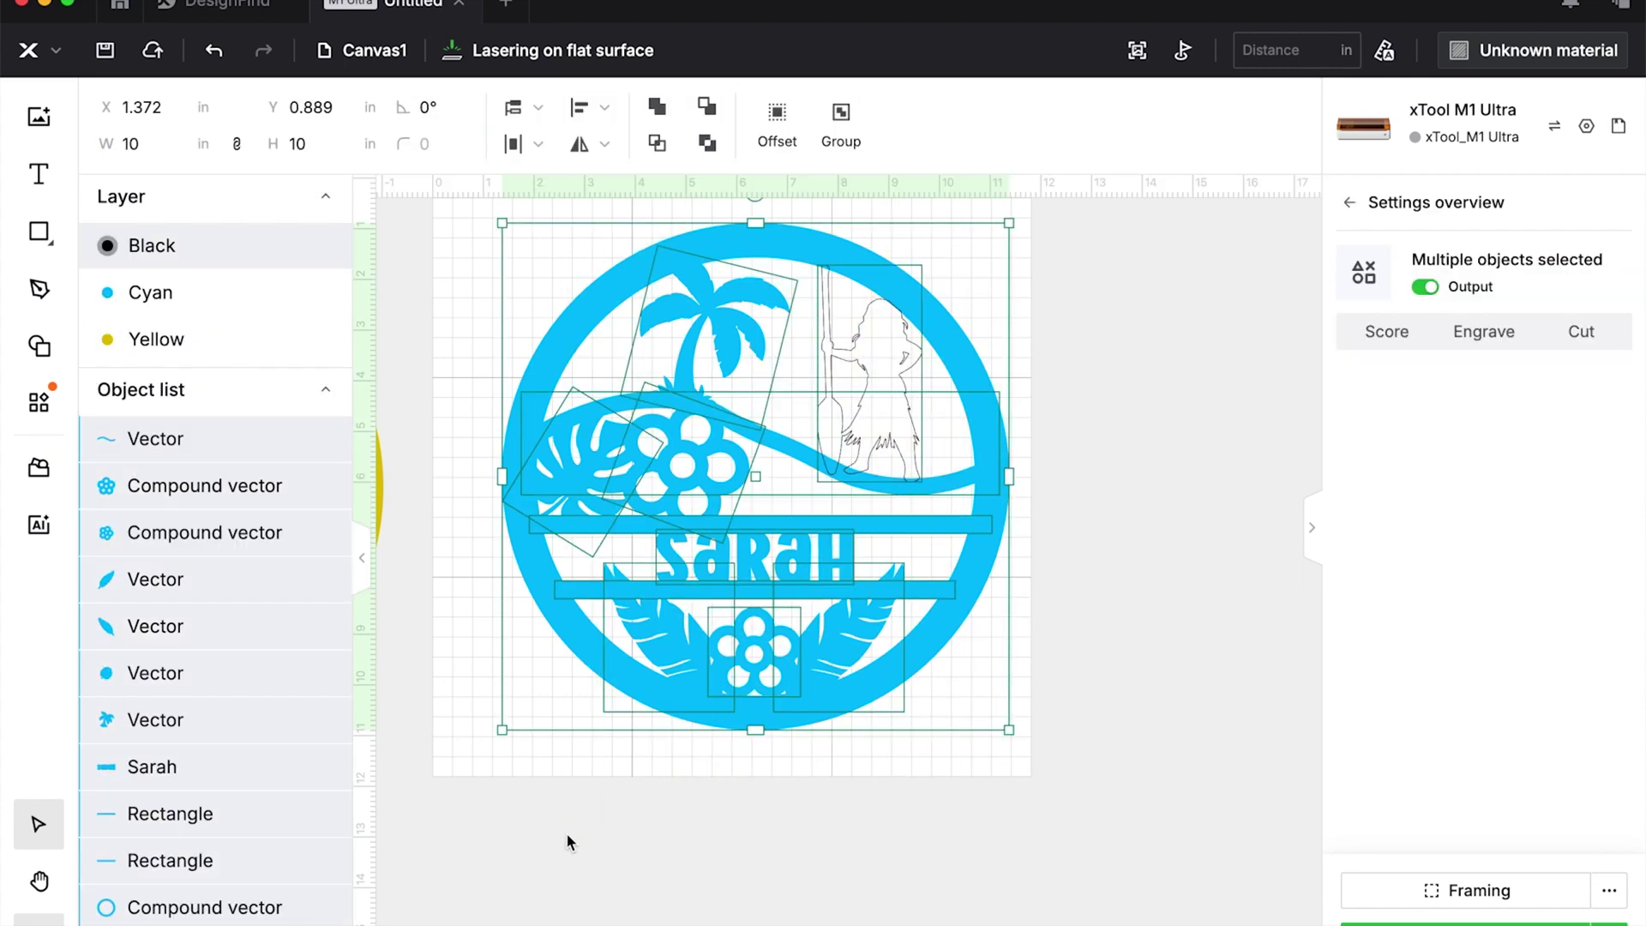
Combine the selected pieces into one compound vector and set it to Cut.
click(660, 108)
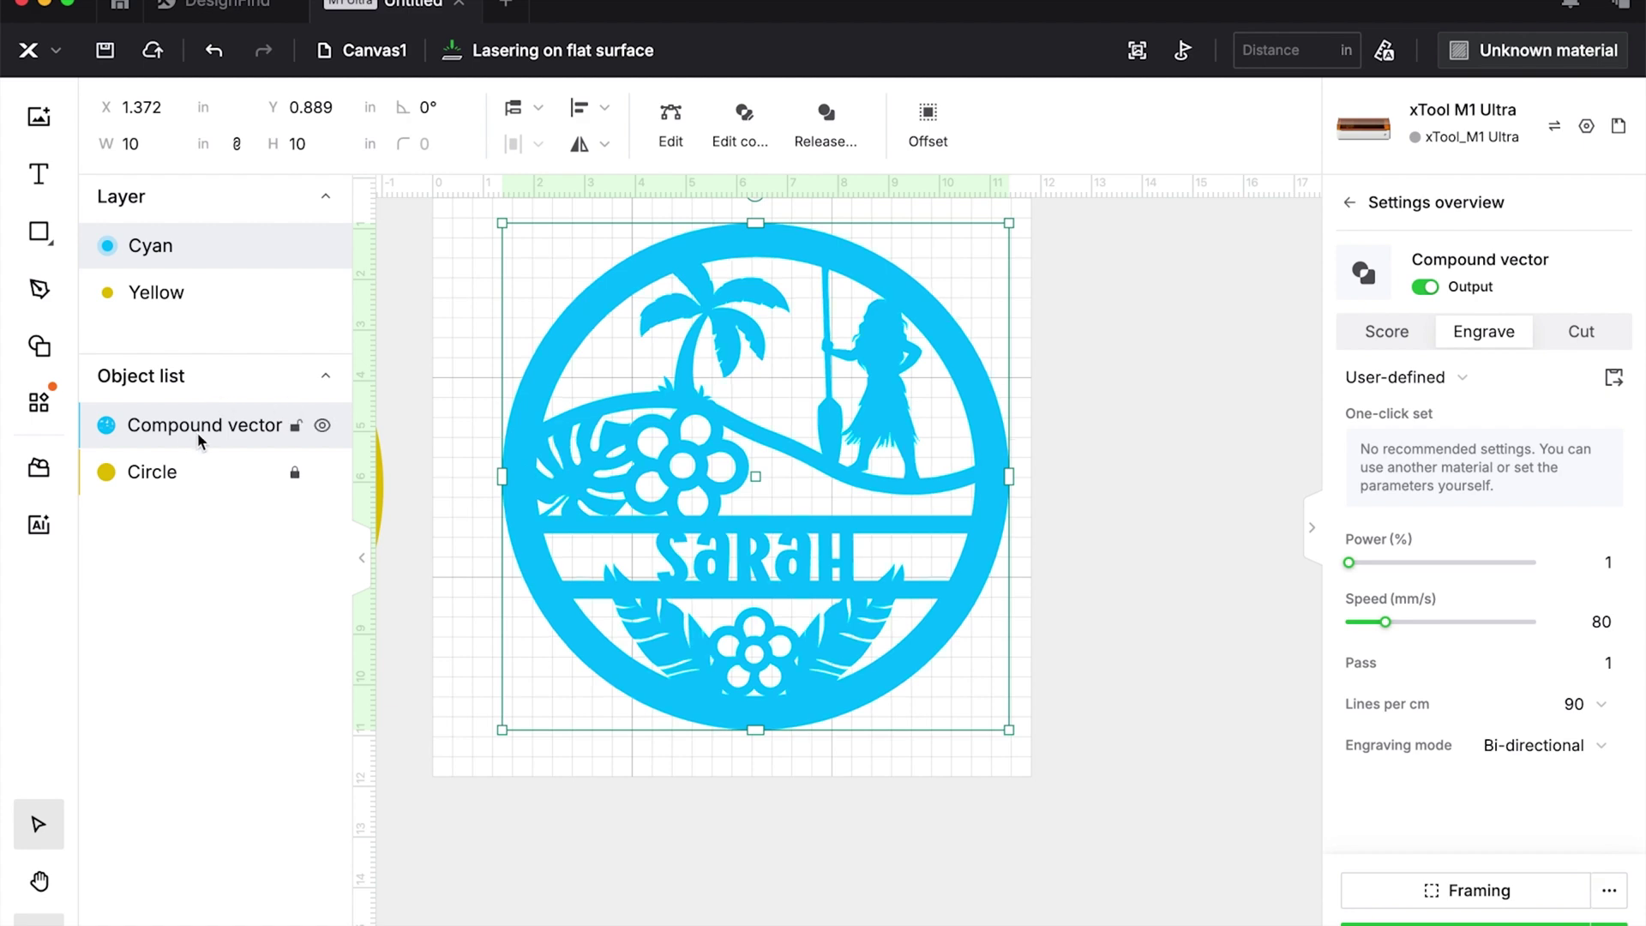
click(1573, 338)
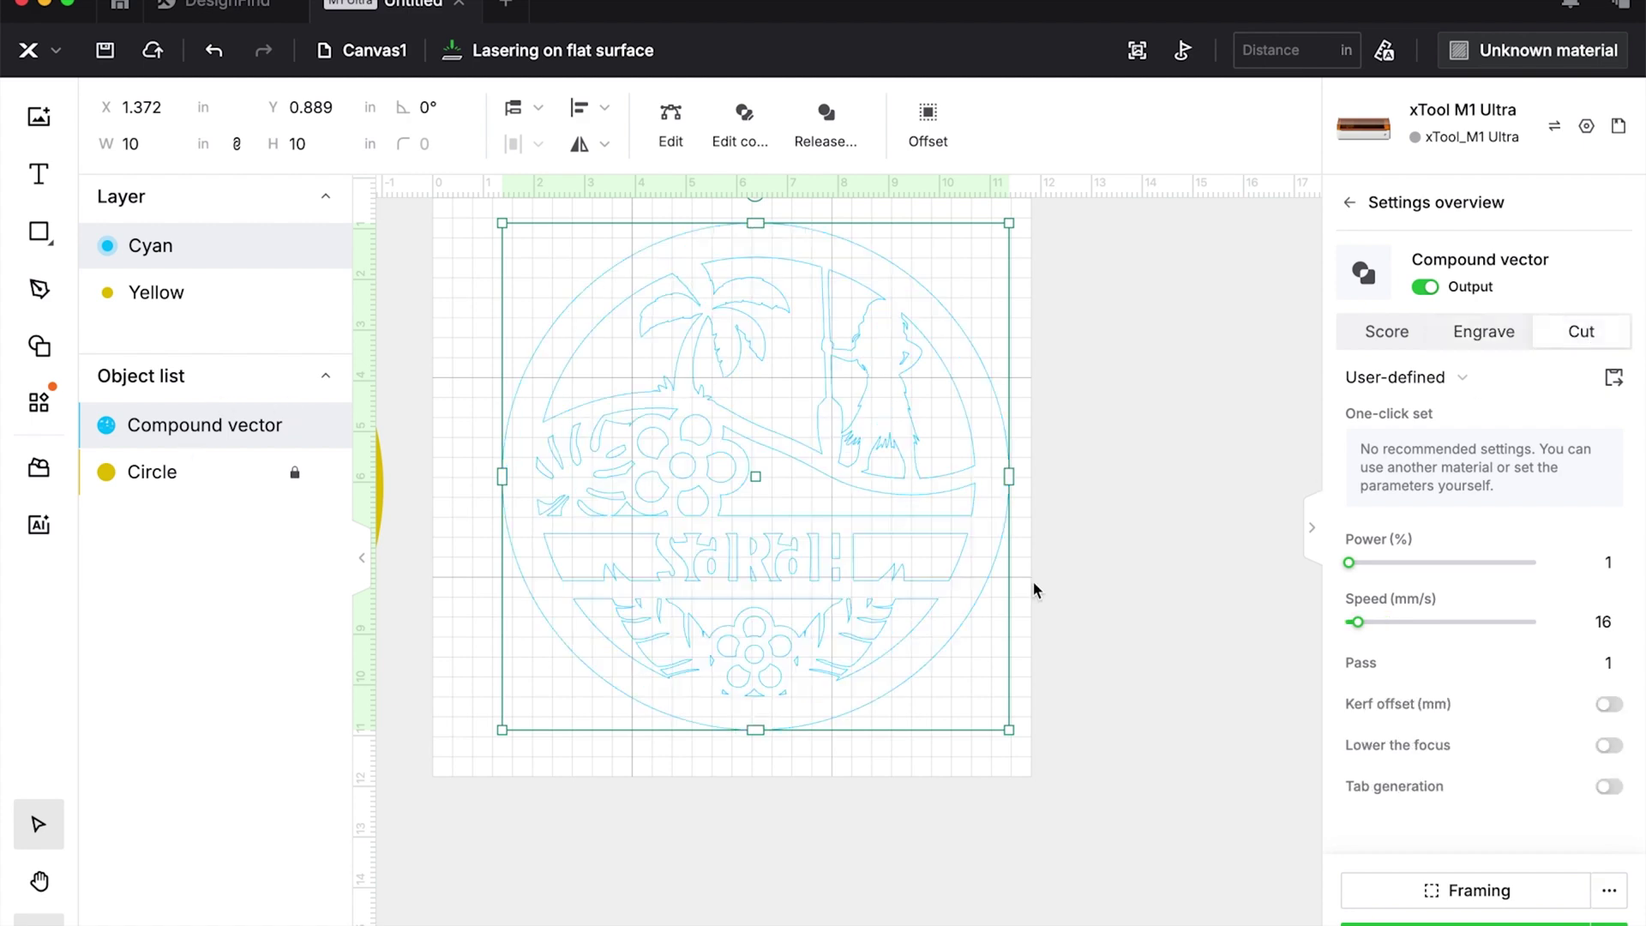
scroll(969, 618, left, 10)
click(1054, 431)
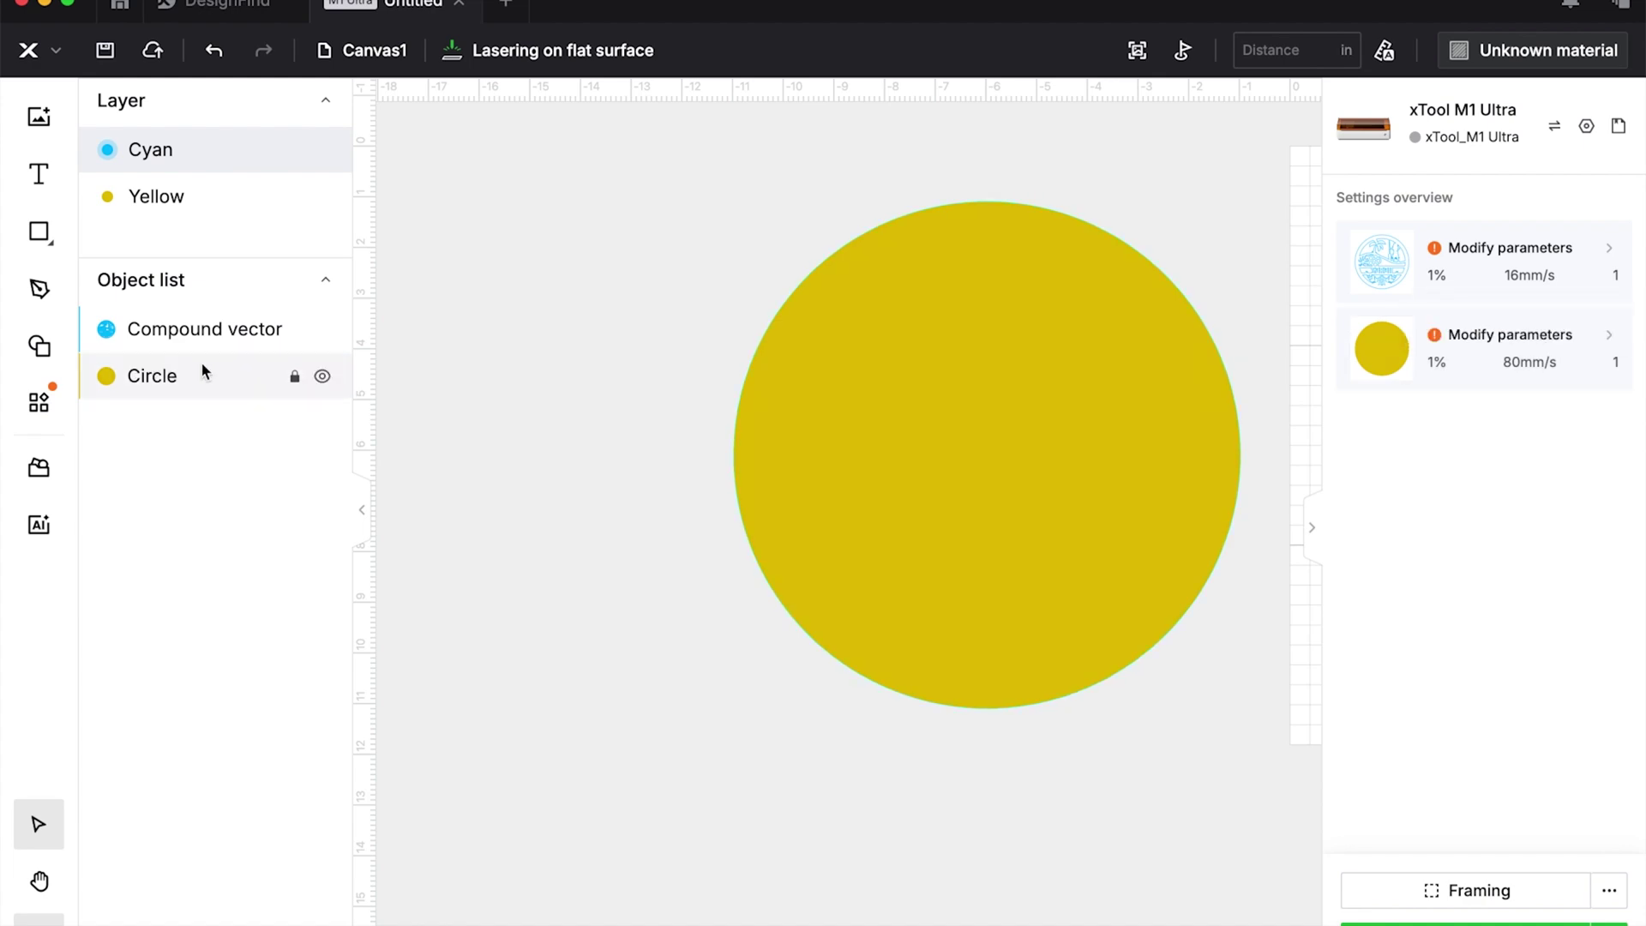
Set the yellow backer circle to Cut and switch the combined design to Engrave.
click(283, 386)
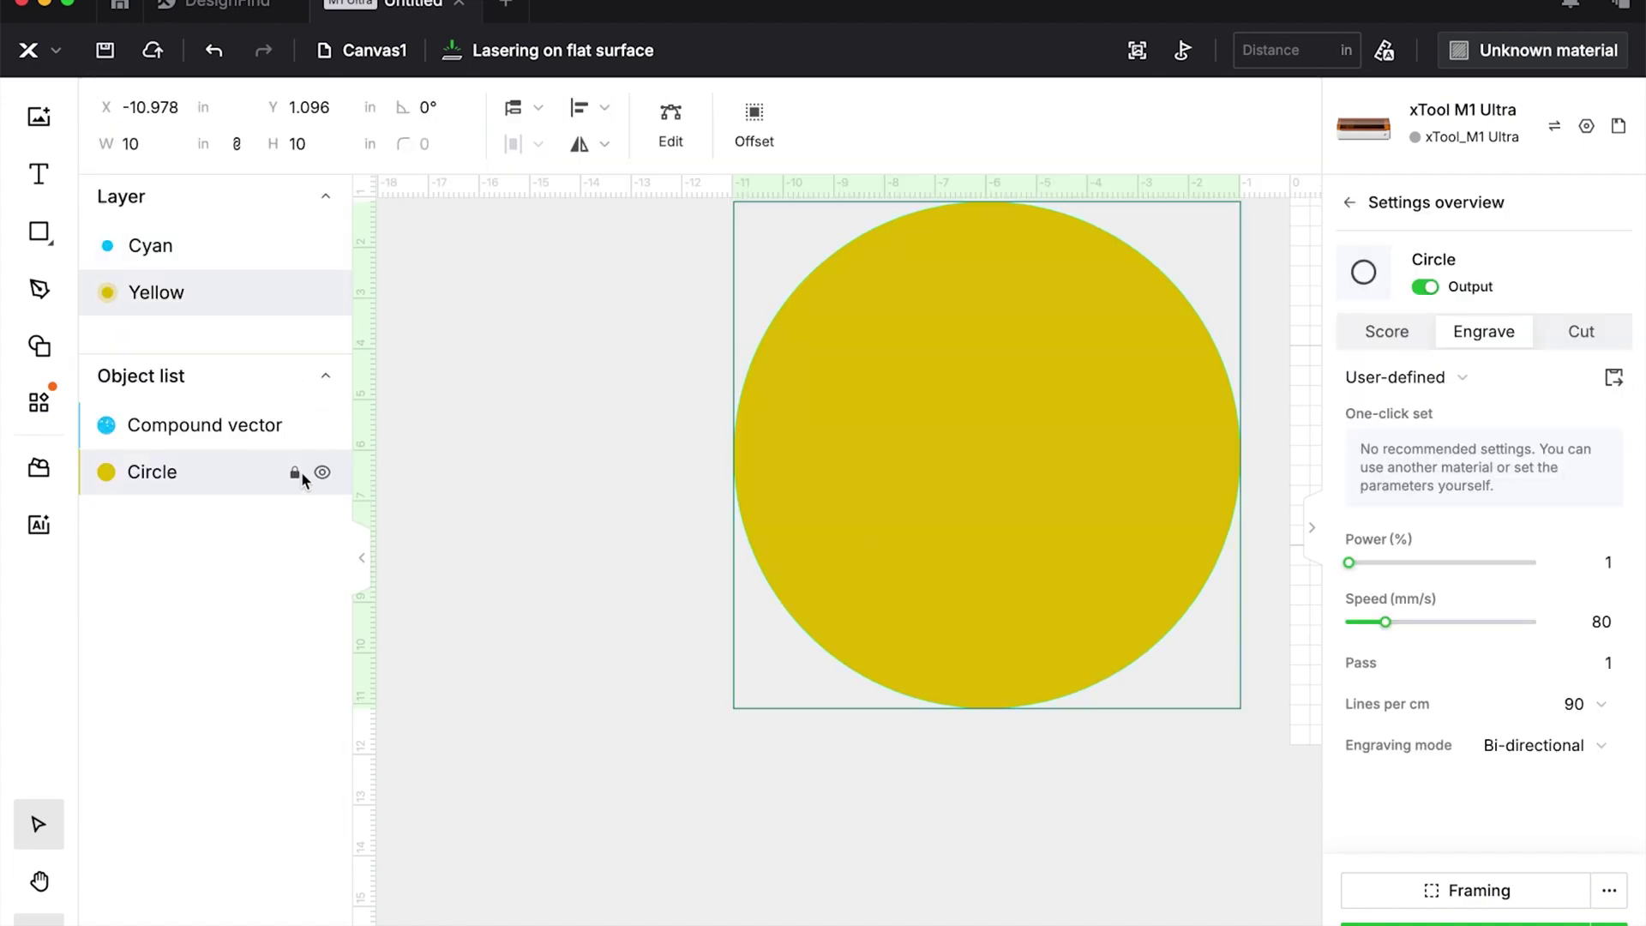
click(1594, 331)
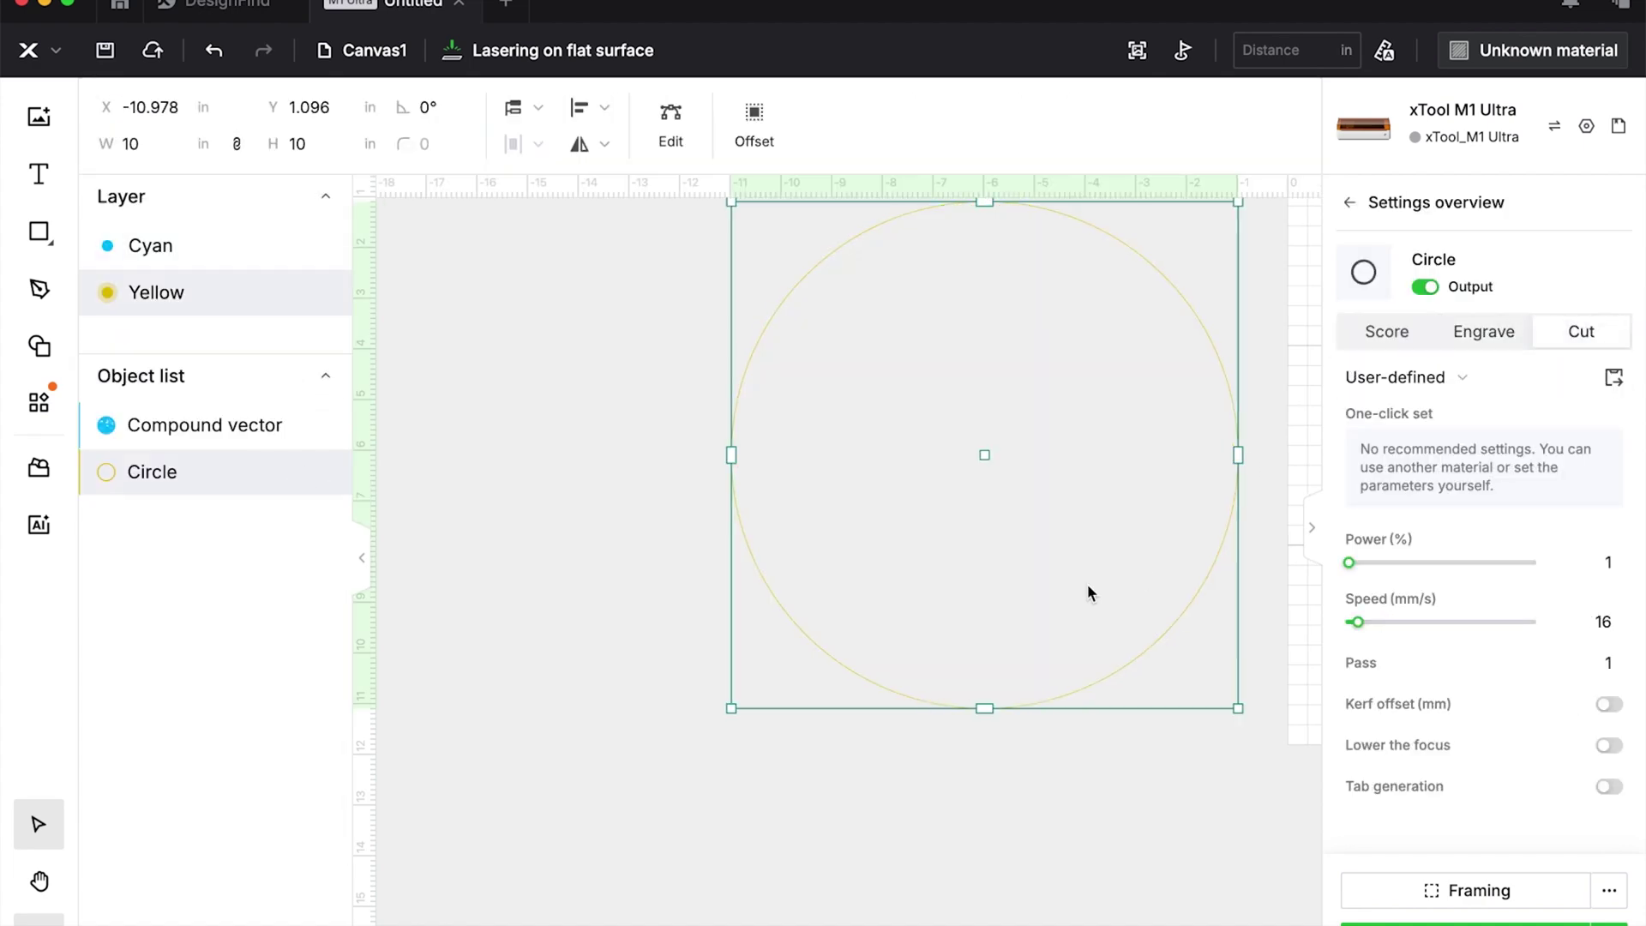
scroll(1087, 592, right, 10)
scroll(1087, 584, left, 3)
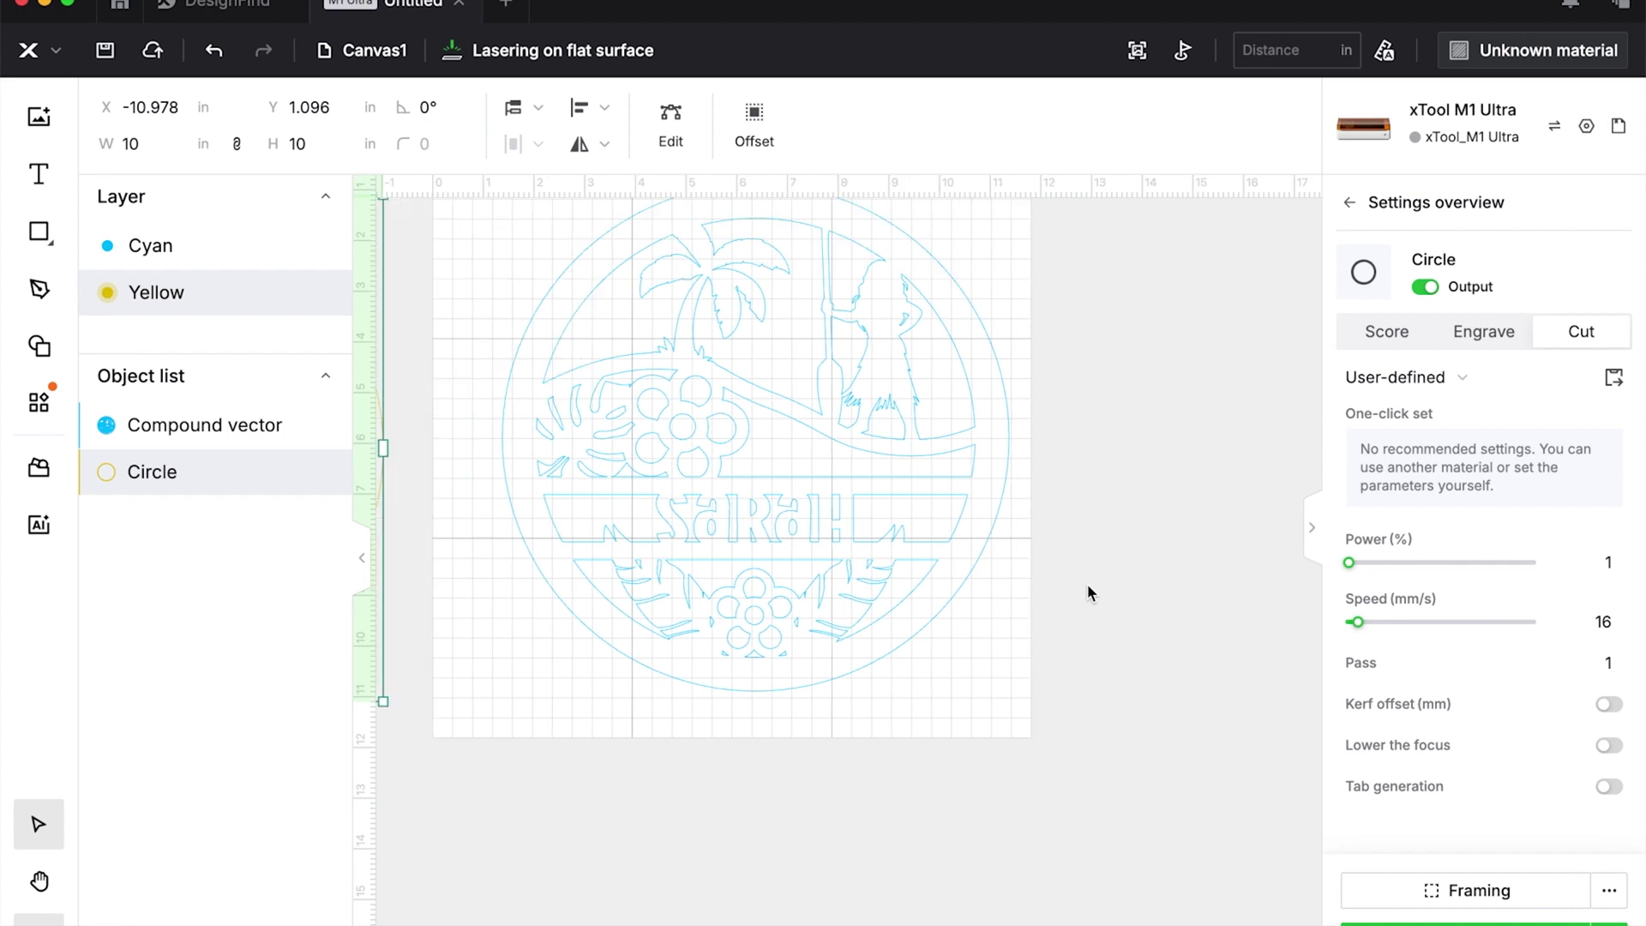
click(960, 627)
click(1500, 336)
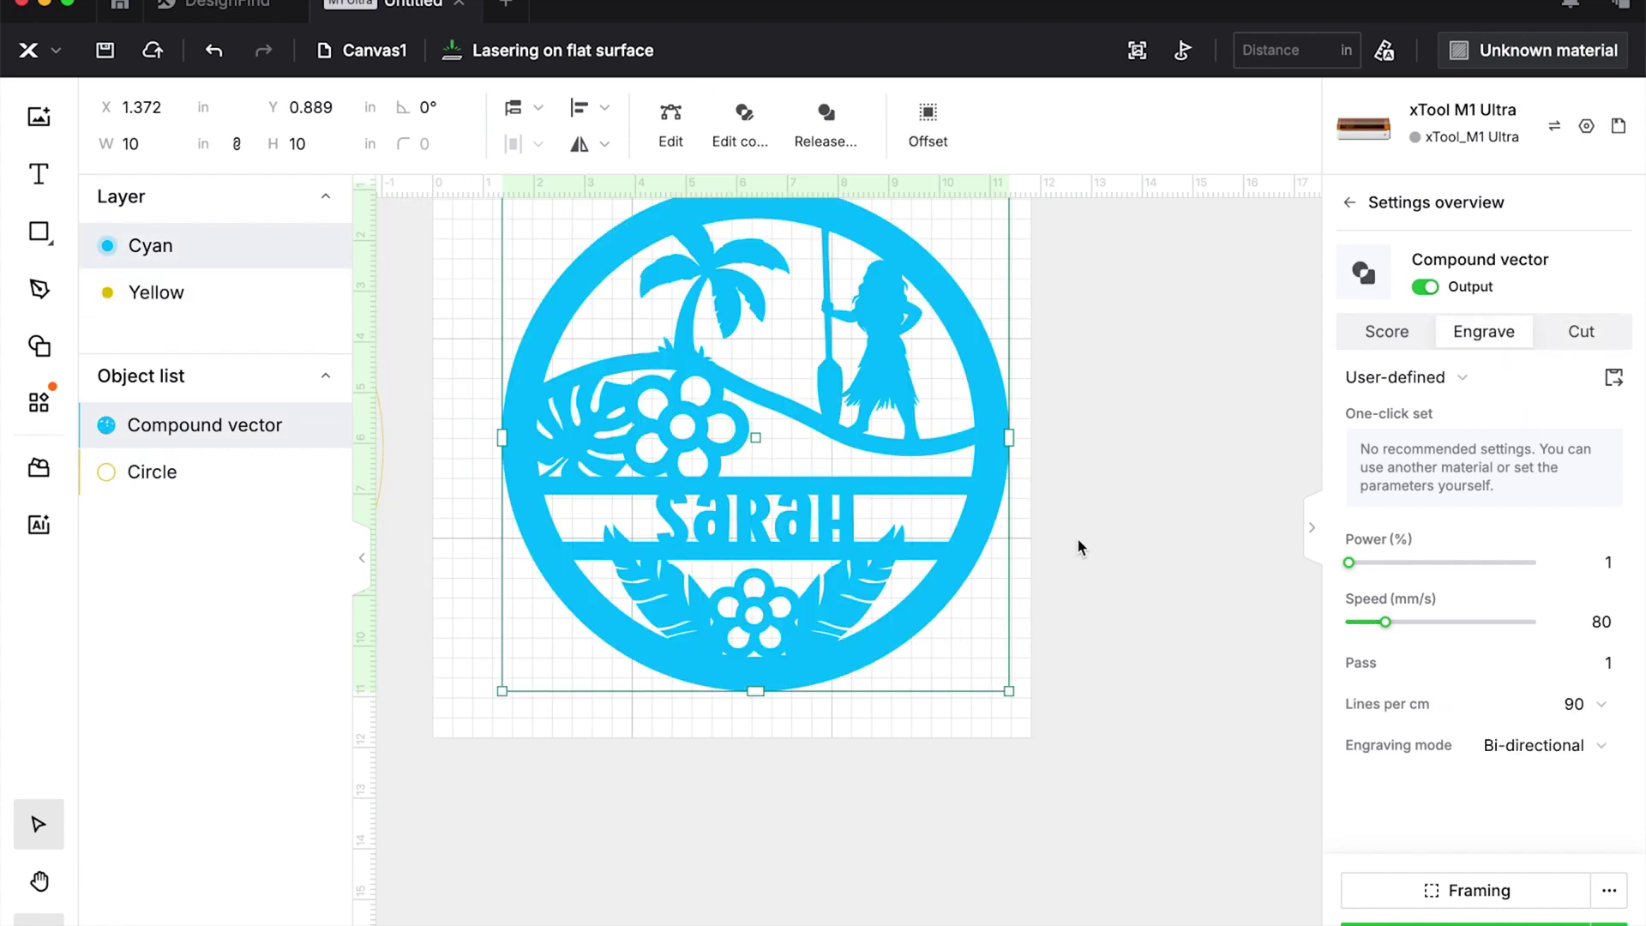